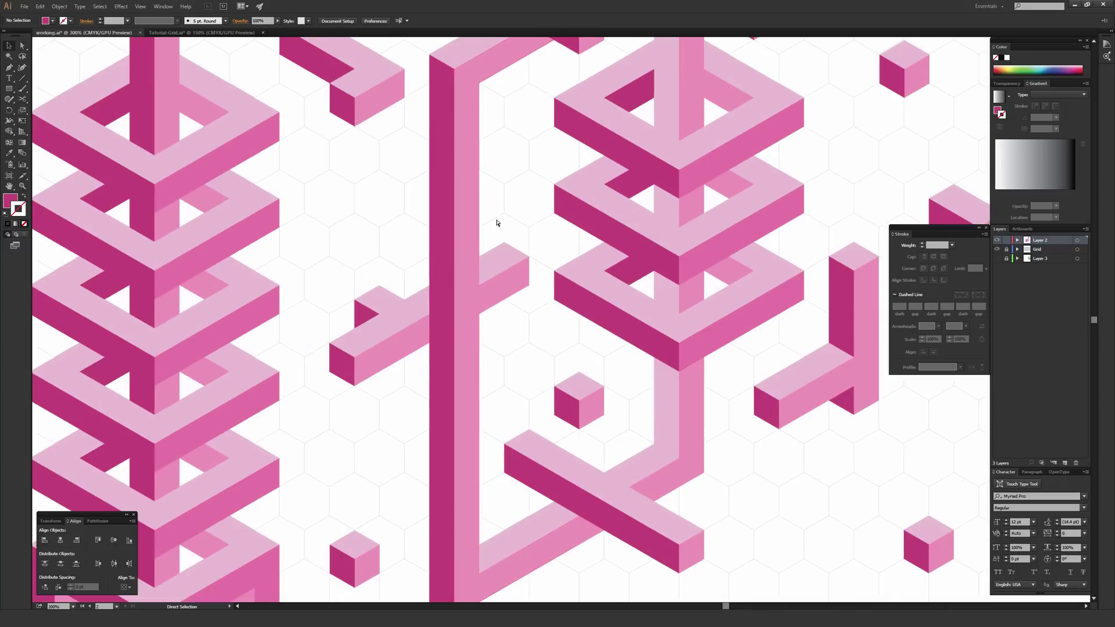
Step: Examine the isometric artwork up close and as a whole, and switch to the Tutorial-Grid document
left_click_drag(513, 139, 515, 252)
scroll(517, 232, "up", 6)
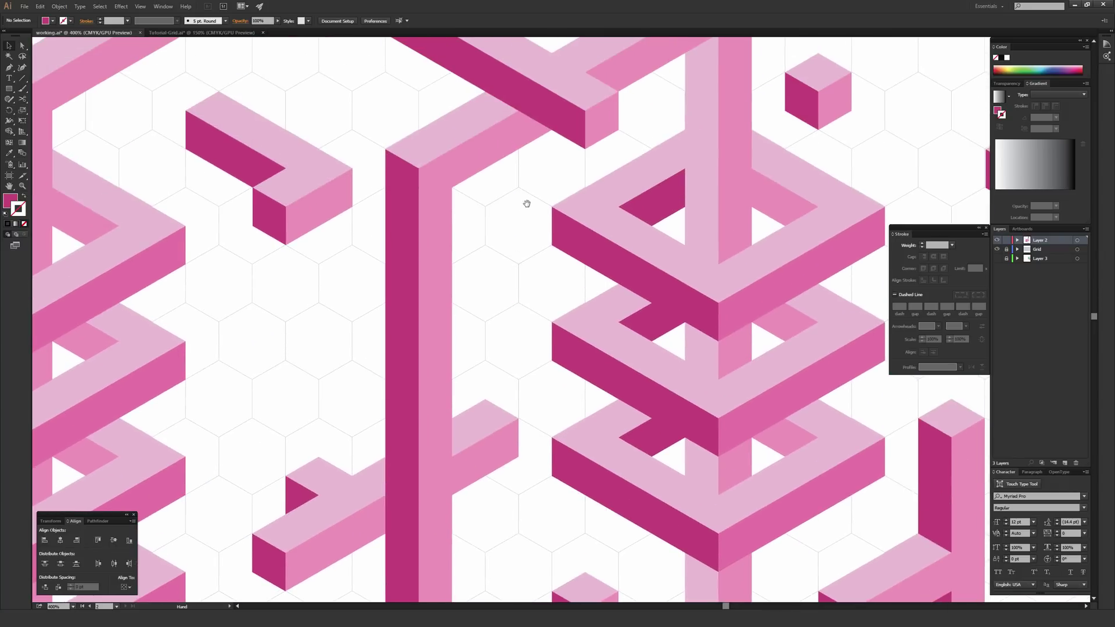
scroll(465, 256, "up", 3)
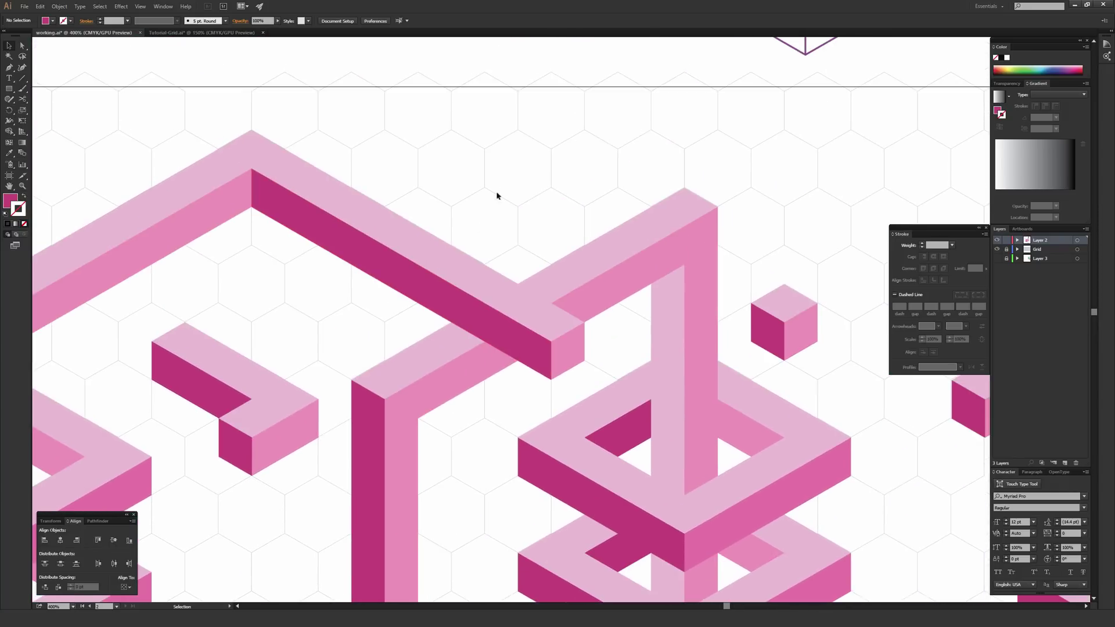
left_click_drag(278, 323, 518, 187)
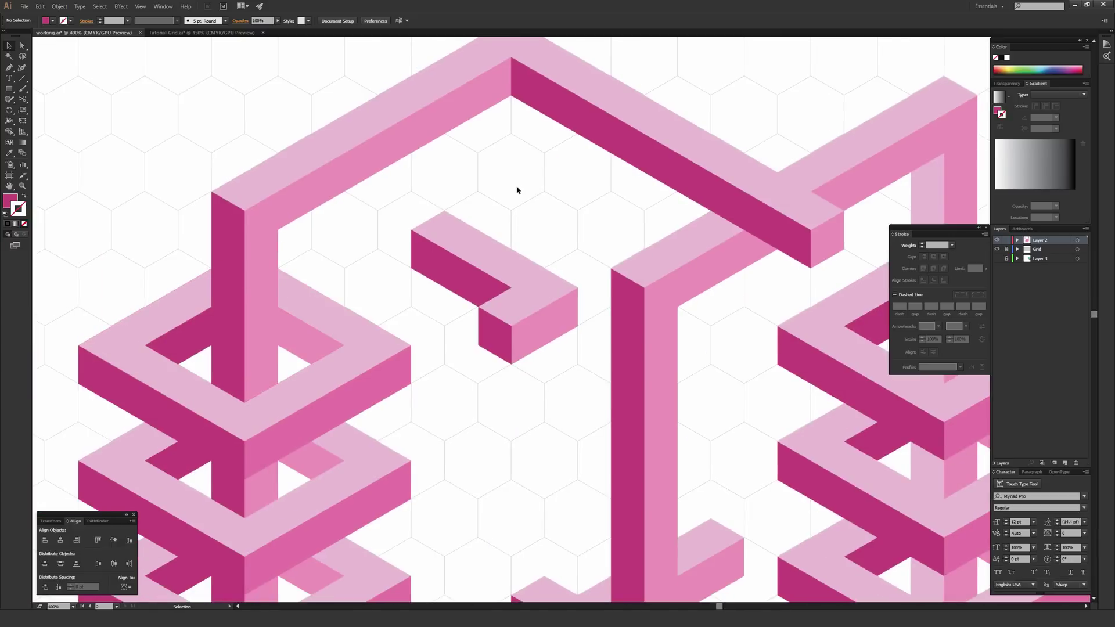
scroll(517, 190, "down", 5)
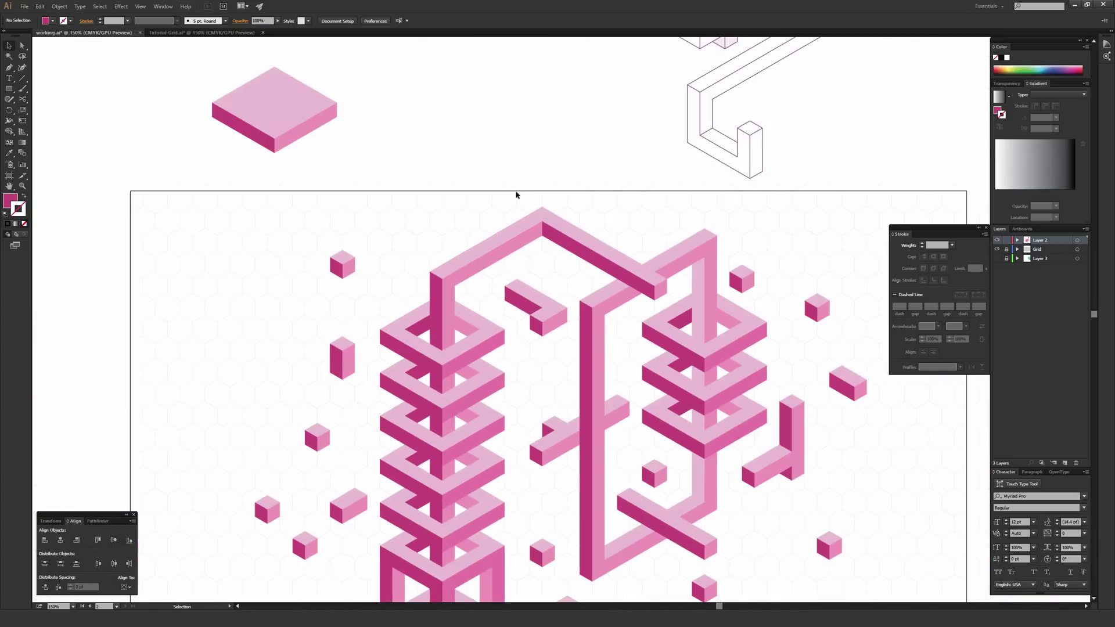
scroll(572, 290, "down", 3)
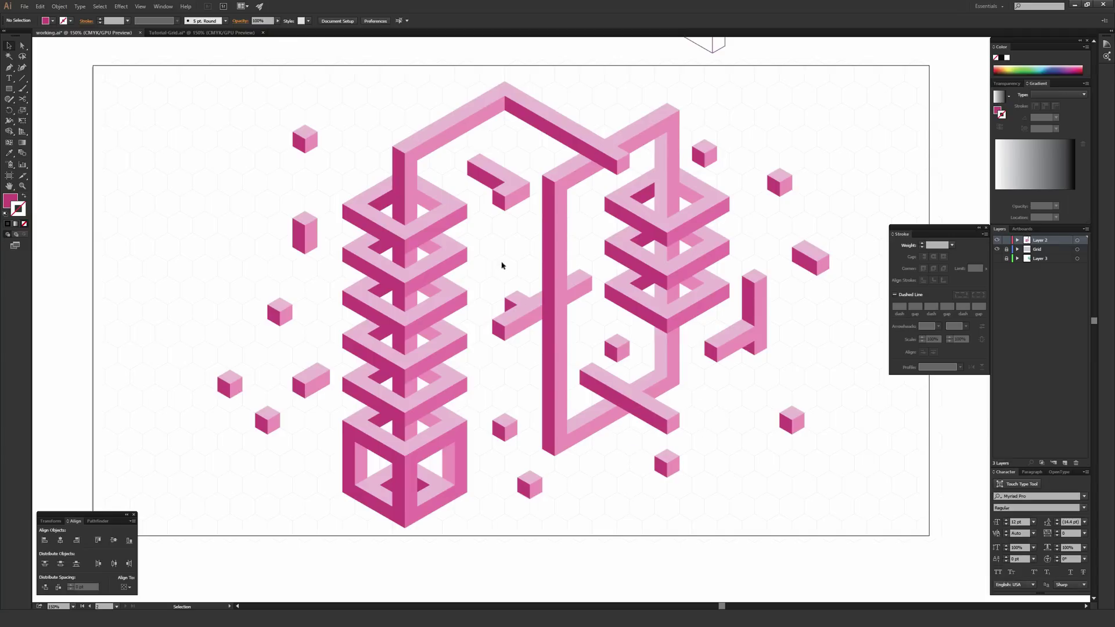
key("ctrl+Tab")
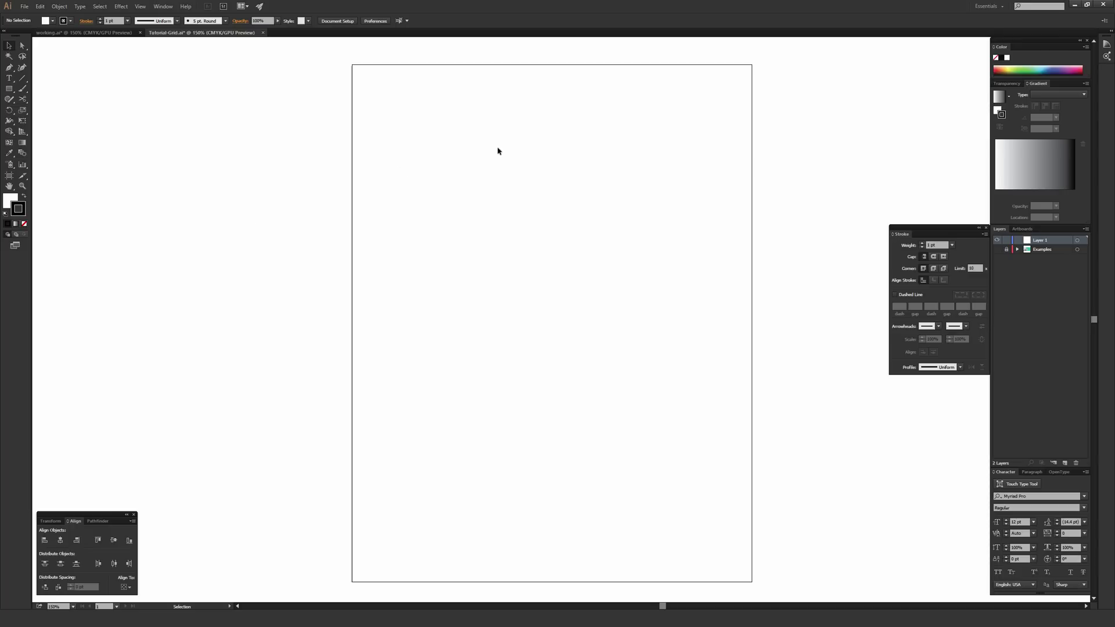
Step: Try the Polygon tool by drawing a freehand hexagon and placing a second polygon from its dialog, and delete both
left_click(12, 91)
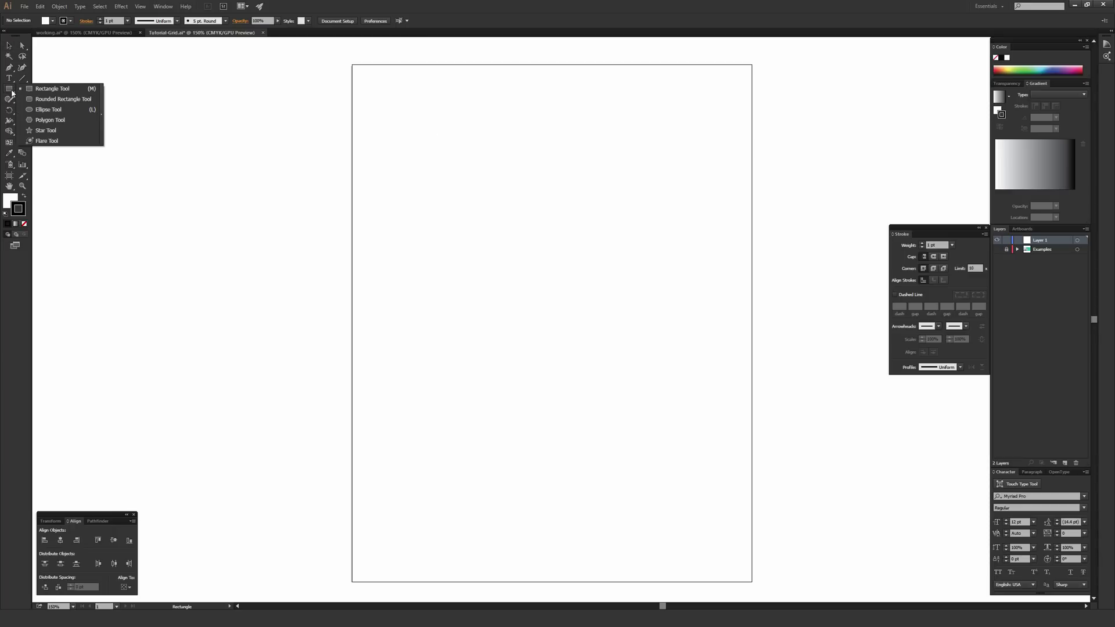
left_click(50, 120)
left_click_drag(450, 195, 463, 219)
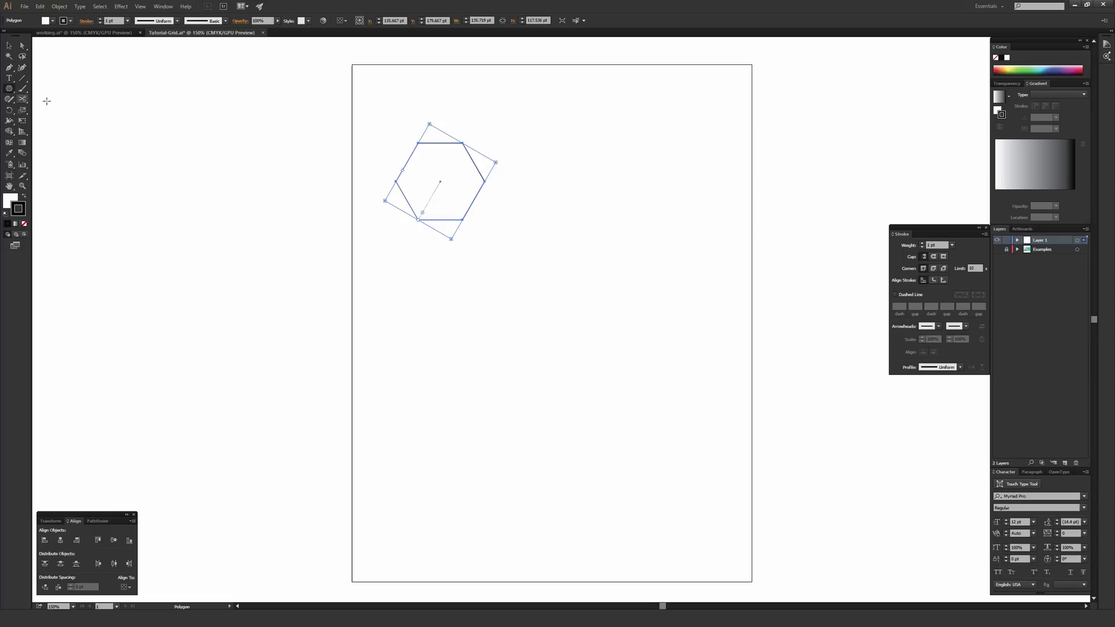
left_click(542, 232)
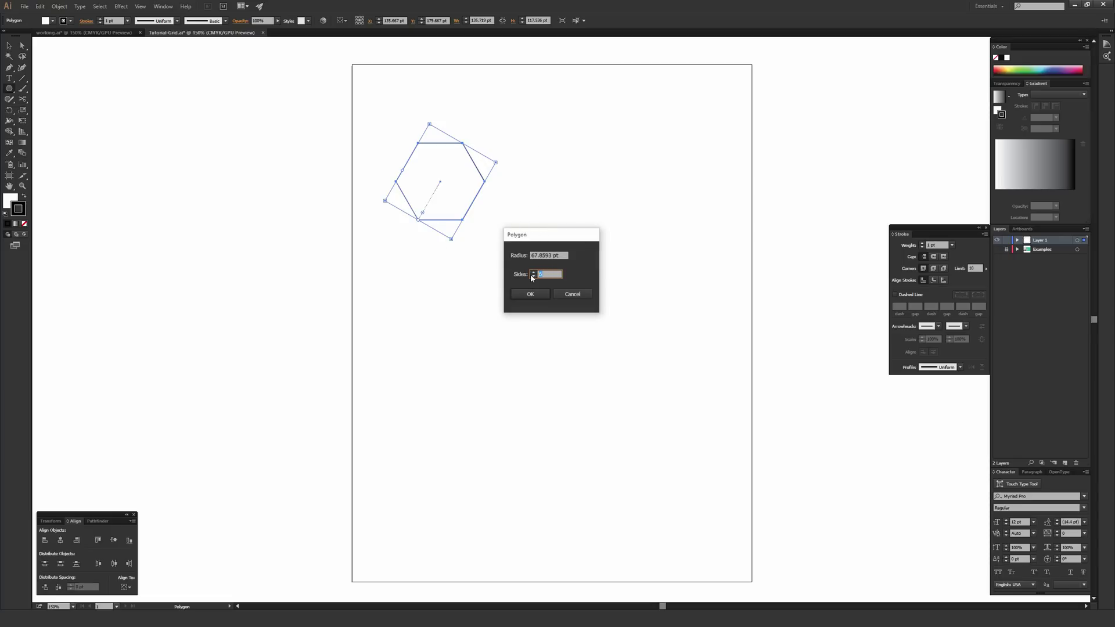
left_click(526, 294)
key("v")
left_click(465, 258)
left_click_drag(350, 123, 644, 324)
key("Delete")
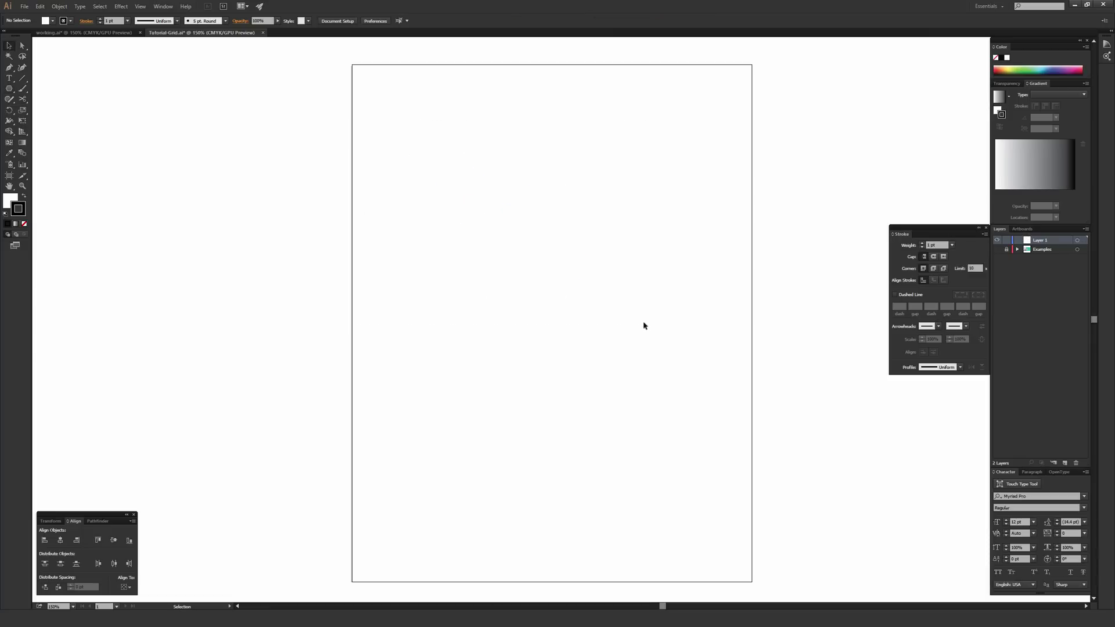
Step: Draw a hexagon about 70 pt wide near the artboard's upper-left corner with the Polygon tool
left_click(11, 92)
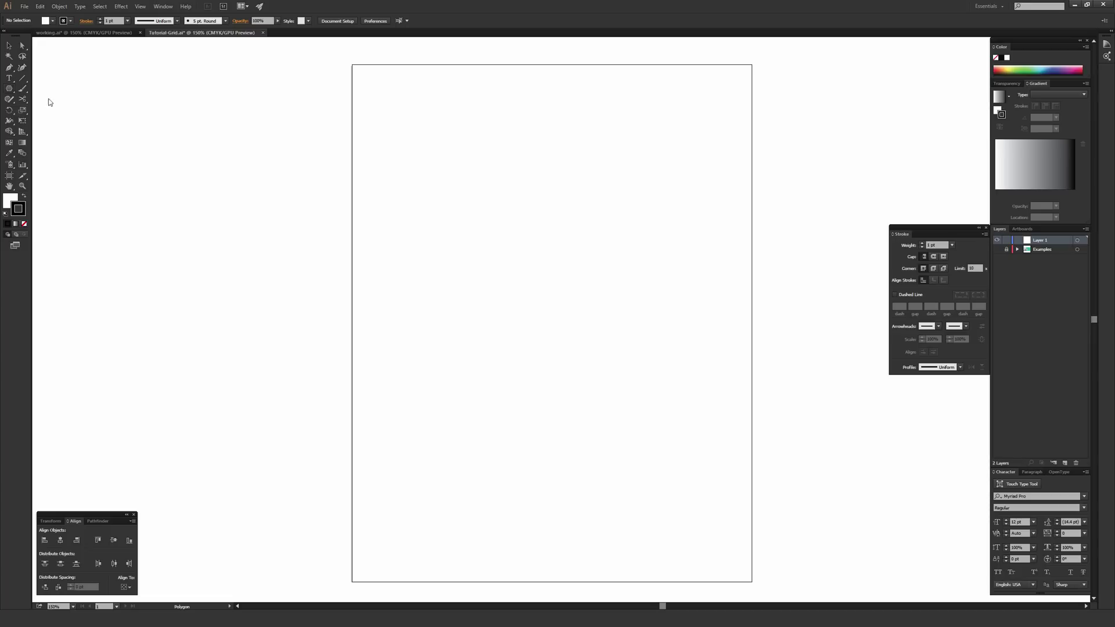
mouse_move(407, 154)
left_mouse_down()
mouse_move(400, 147)
mouse_move(423, 165)
mouse_move(418, 188)
mouse_move(383, 191)
mouse_move(416, 186)
mouse_move(425, 167)
mouse_move(426, 179)
mouse_move(409, 167)
left_mouse_up()
key("v")
left_click(437, 167)
key("a")
key("v")
left_click_drag(351, 100, 485, 216)
left_click(473, 175)
key("ctrl+=")
key("ctrl+=")
key("ctrl+=")
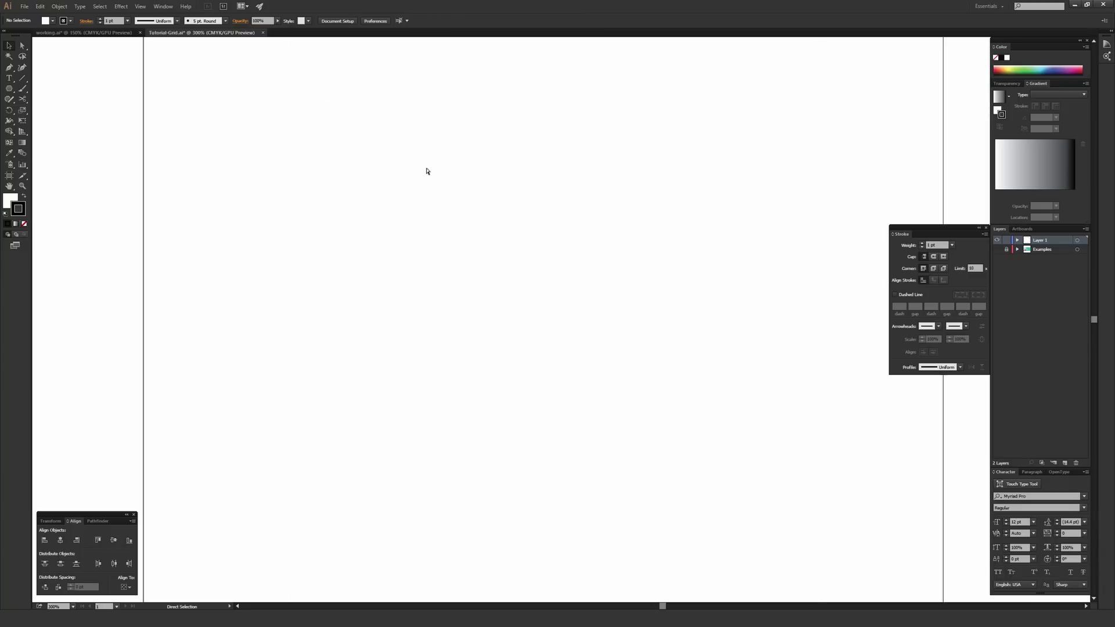
left_click_drag(413, 182, 588, 345)
left_click_drag(575, 252, 492, 232)
left_click_drag(288, 111, 600, 384)
left_click(540, 325)
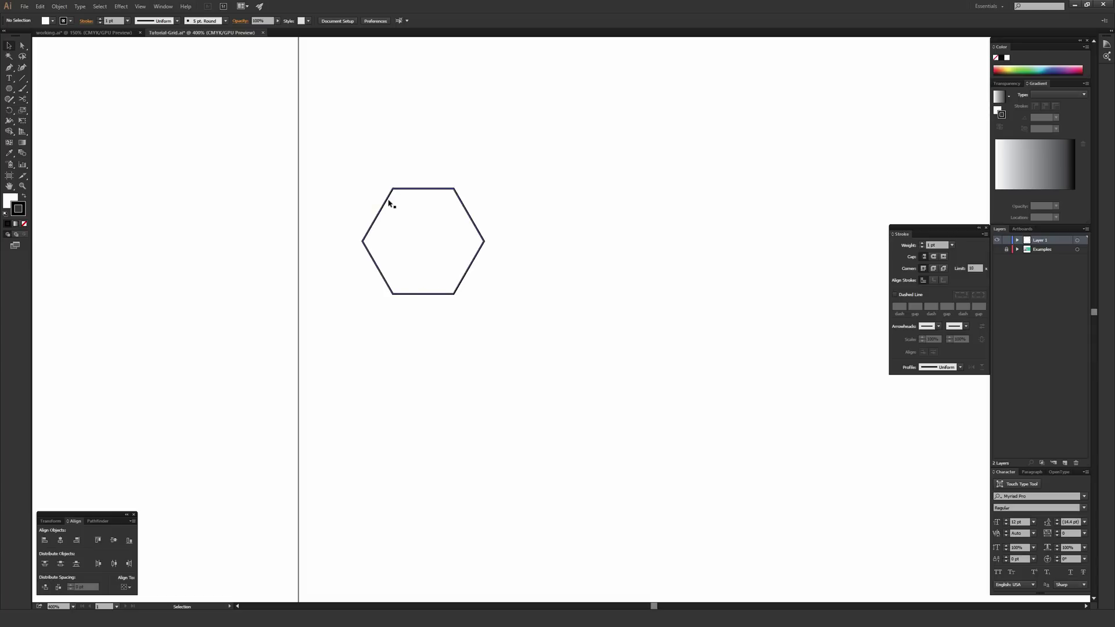
Step: Rotate the hexagon so that one corner points straight up and two sides stand vertical
left_click_drag(260, 112, 571, 374)
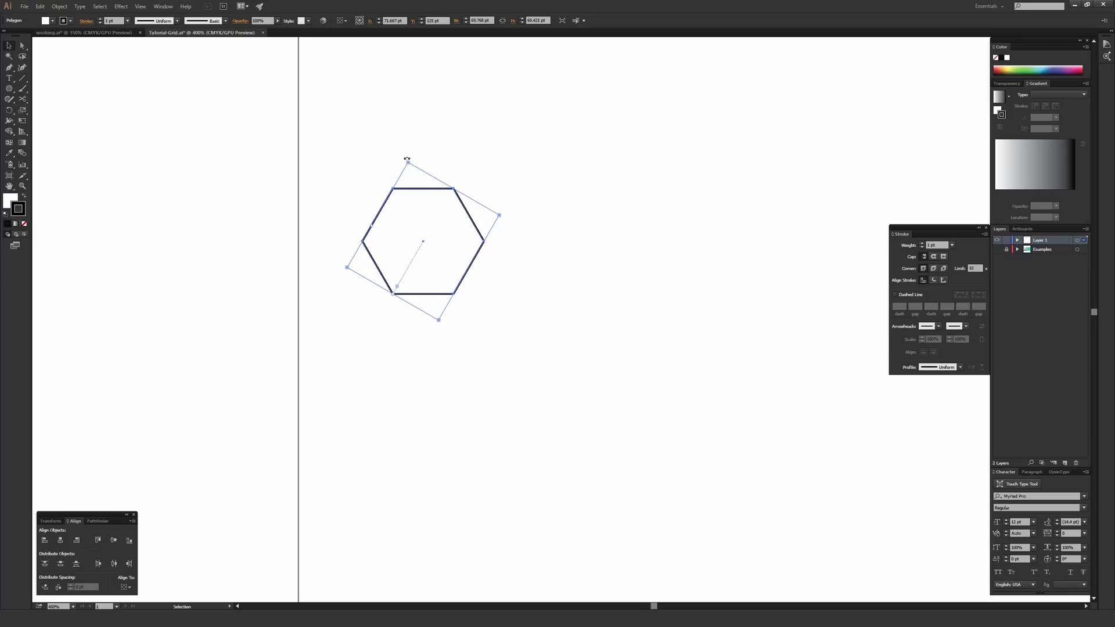
left_click_drag(407, 159, 496, 208)
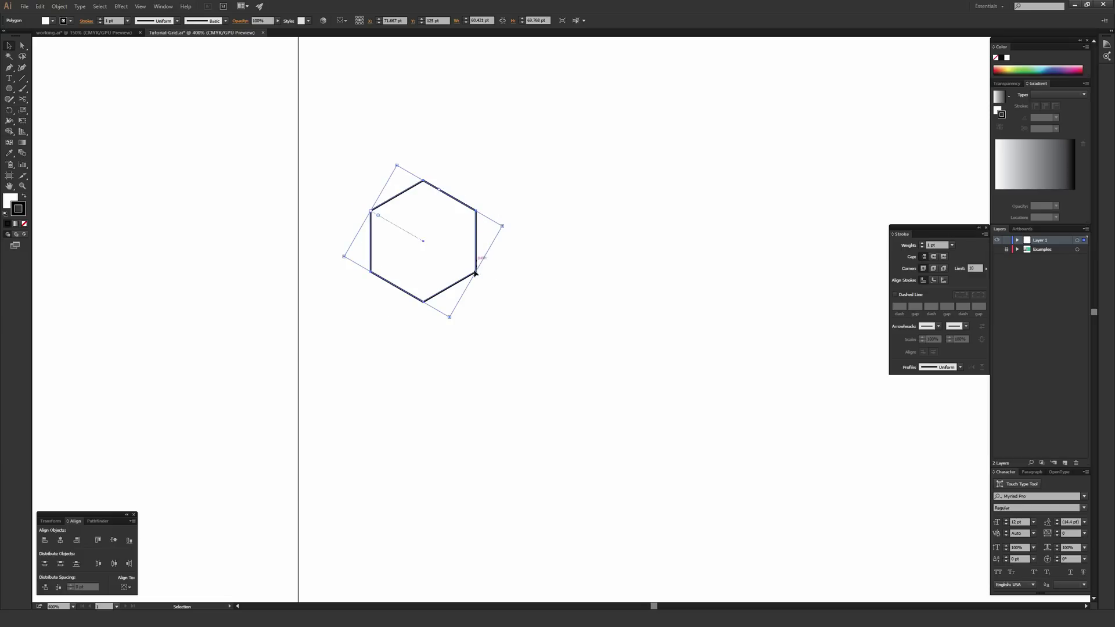
left_click(487, 150)
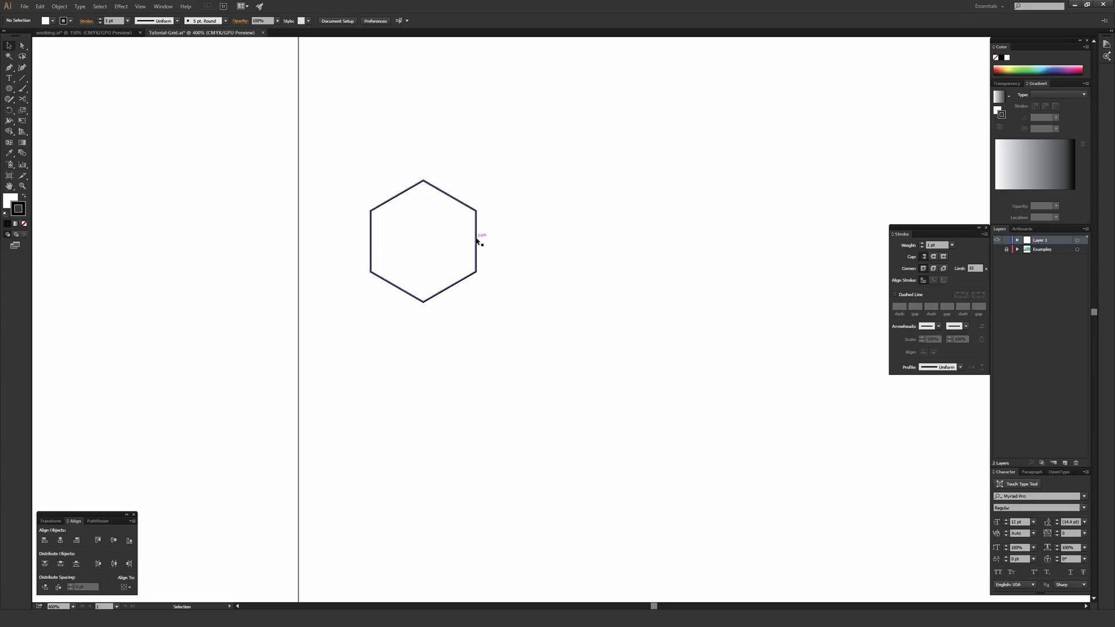
Step: Duplicate the hexagon horizontally 60.42 pt to the right so the copy shares its vertical side with the original
key("a")
key("v")
key("a")
key("v")
scroll(435, 224, "up", 2)
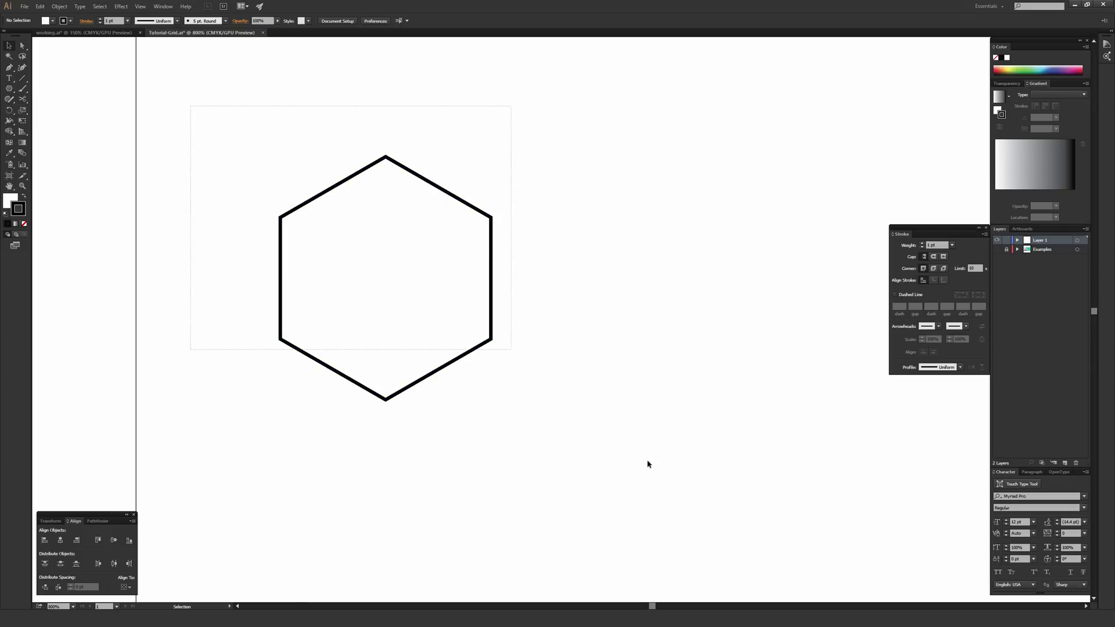
key("ctrl+a")
left_click(575, 368)
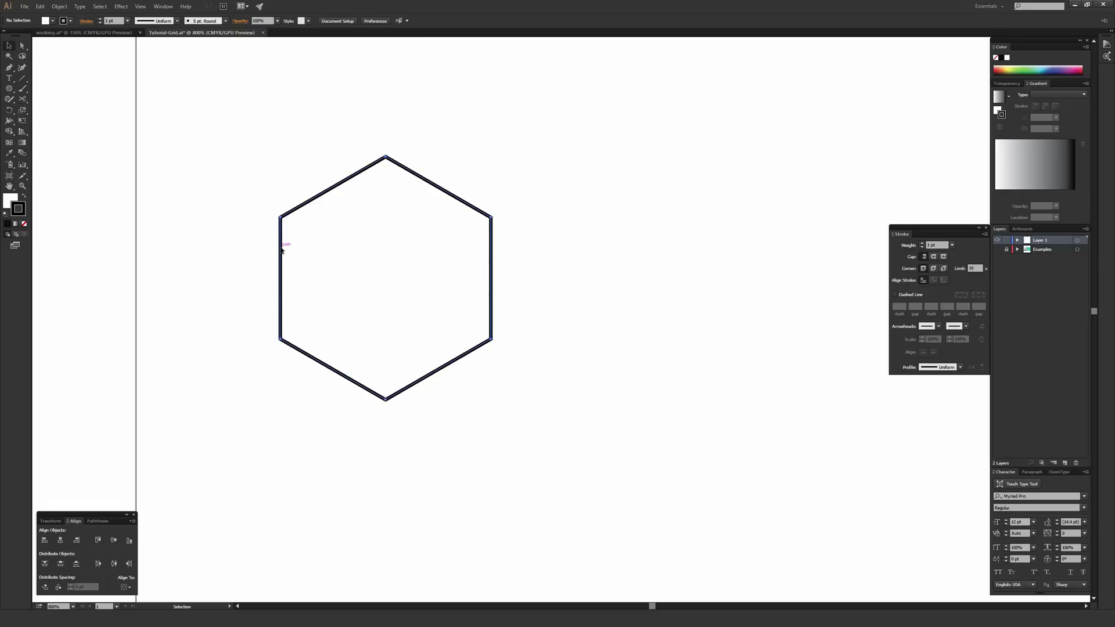
left_click_drag(281, 249, 493, 256)
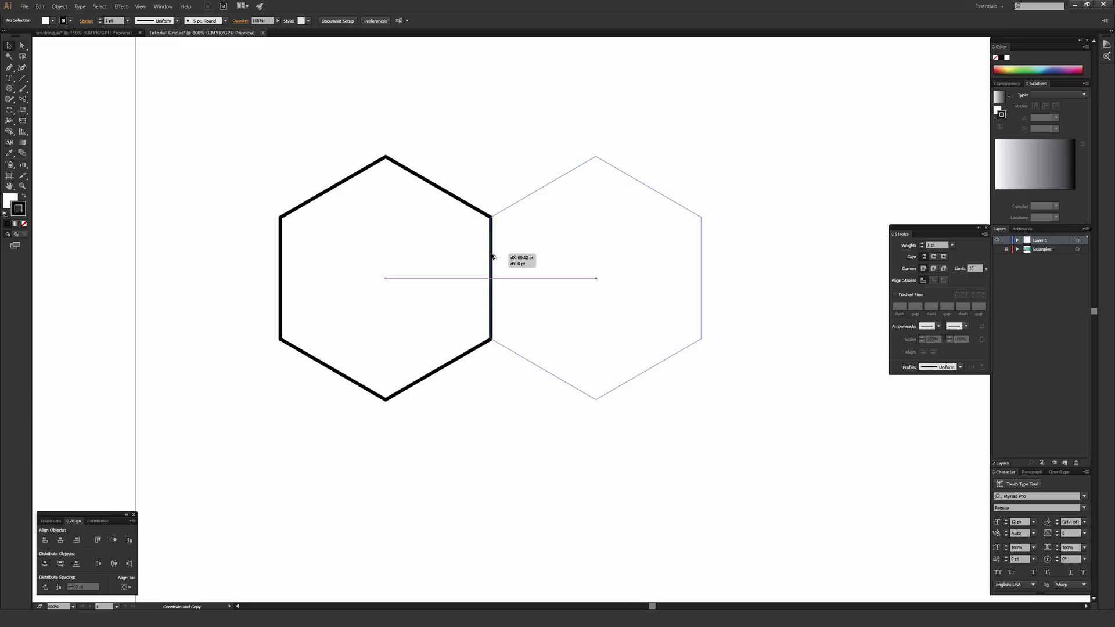
left_click_drag(493, 257, 493, 256)
left_click_drag(493, 256, 493, 256)
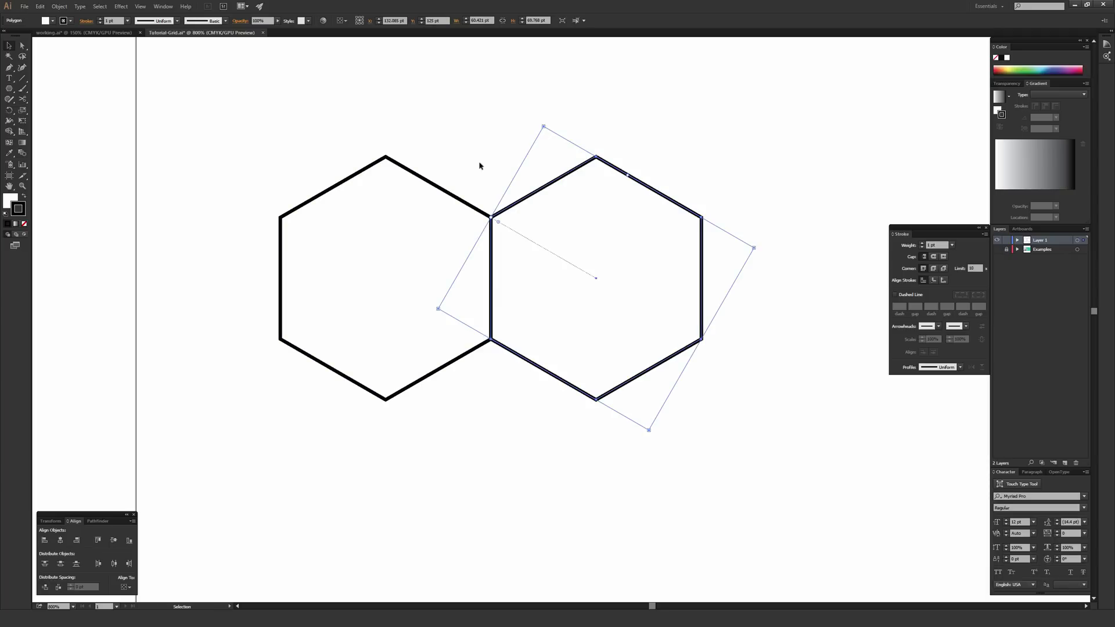
Step: Repeat the duplication until a row of ten adjoining hexagons crosses the artboard
key("ctrl+minus")
key("ctrl+minus")
key("ctrl+minus")
left_click_drag(661, 233, 473, 190)
key("ctrl+d")
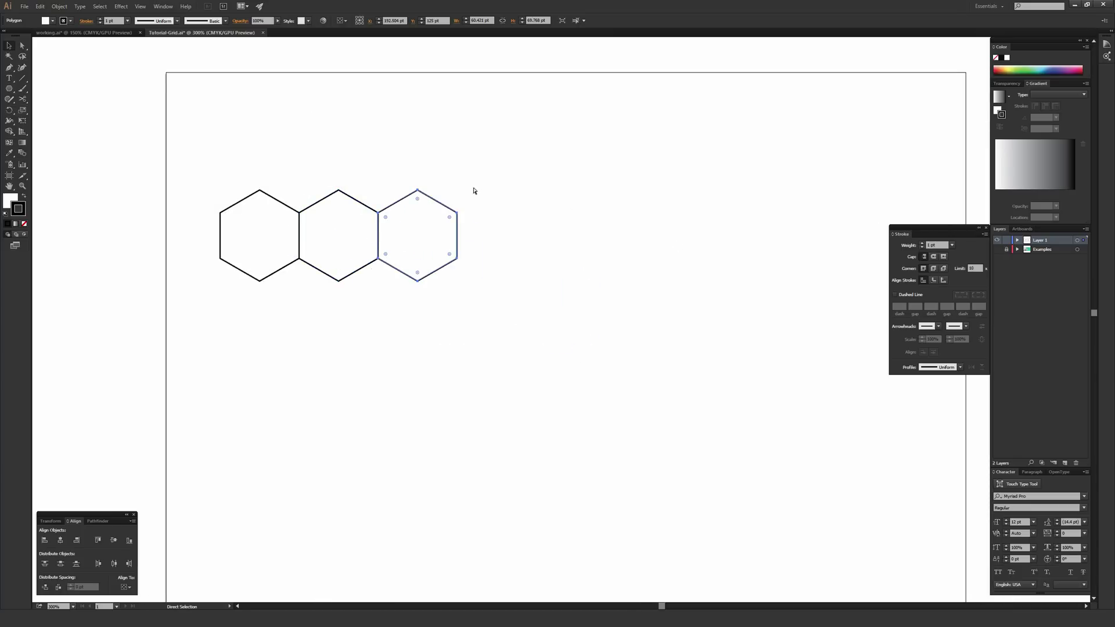
key("ctrl+d")
key("ctrl+d")
key("ctrl+d")
key("ctrl+d")
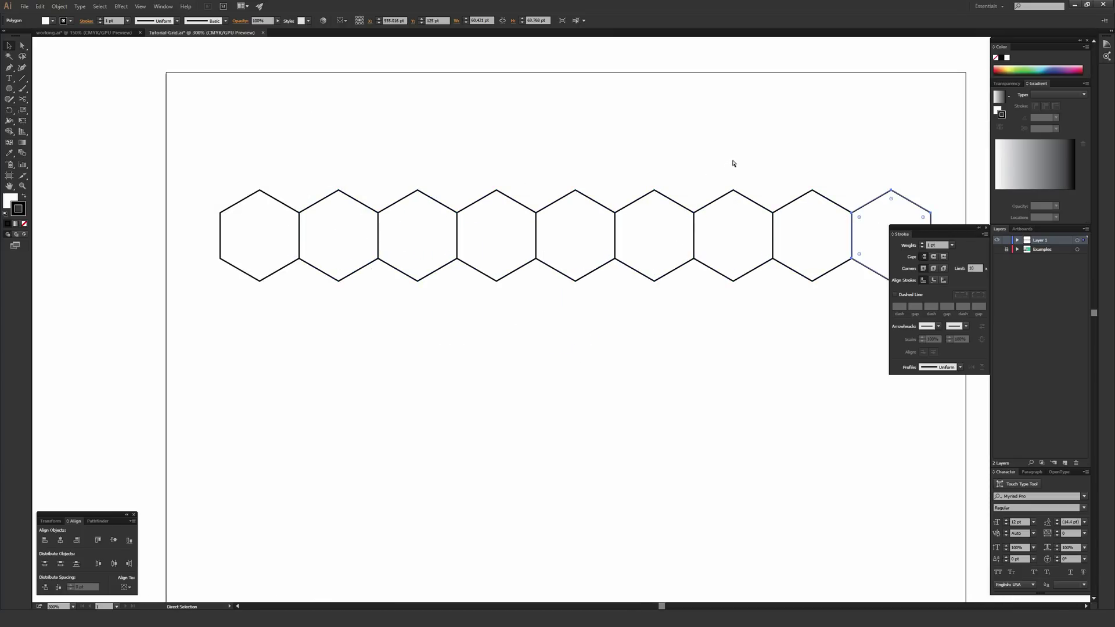
scroll(587, 147, "right", 2)
key("ctrl+minus")
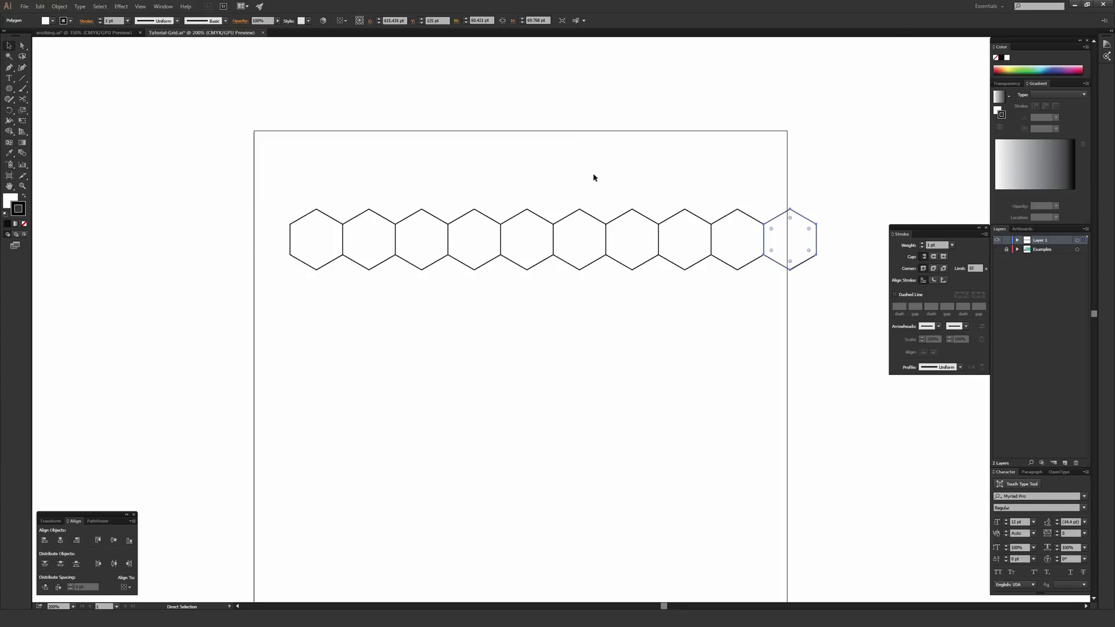
Step: Reposition and scale the hexagon row so it spans the artboard's width from edge to edge
key("ctrl+shift+a")
scroll(478, 158, "down", 1)
left_click_drag(261, 132, 783, 217)
left_click(419, 133)
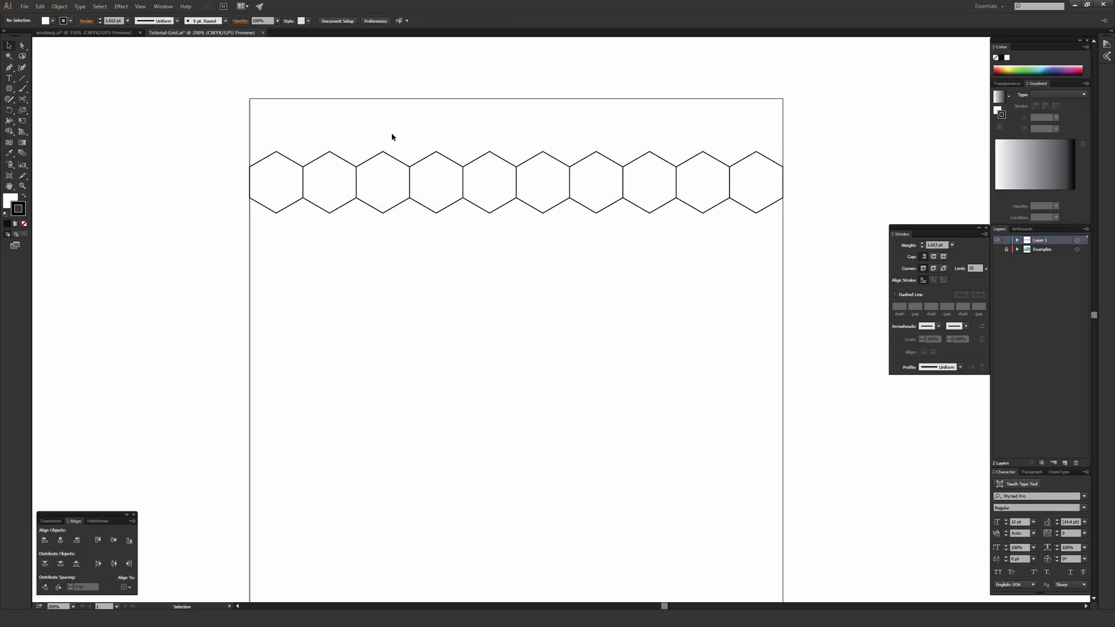
Step: Duplicate the whole hexagon row below itself, offset by half a hexagon so the two rows interlock corner to corner
left_click_drag(149, 90, 806, 270)
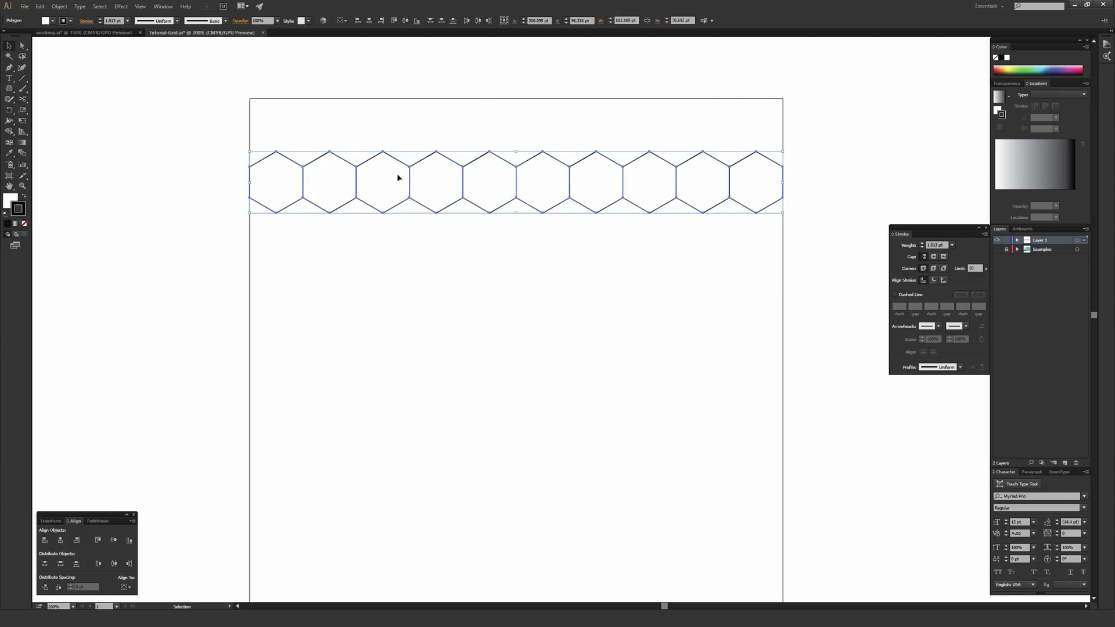
key("ctrl+plus")
key("ctrl+plus")
key("ctrl+plus")
left_click_drag(261, 149, 610, 275)
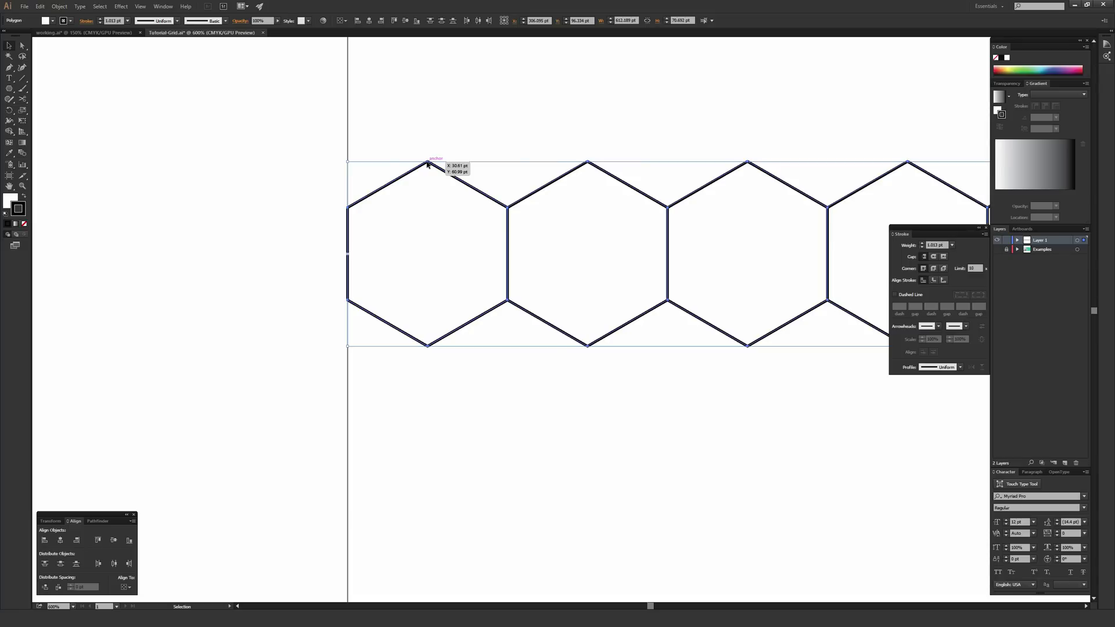
left_click_drag(427, 164, 508, 303)
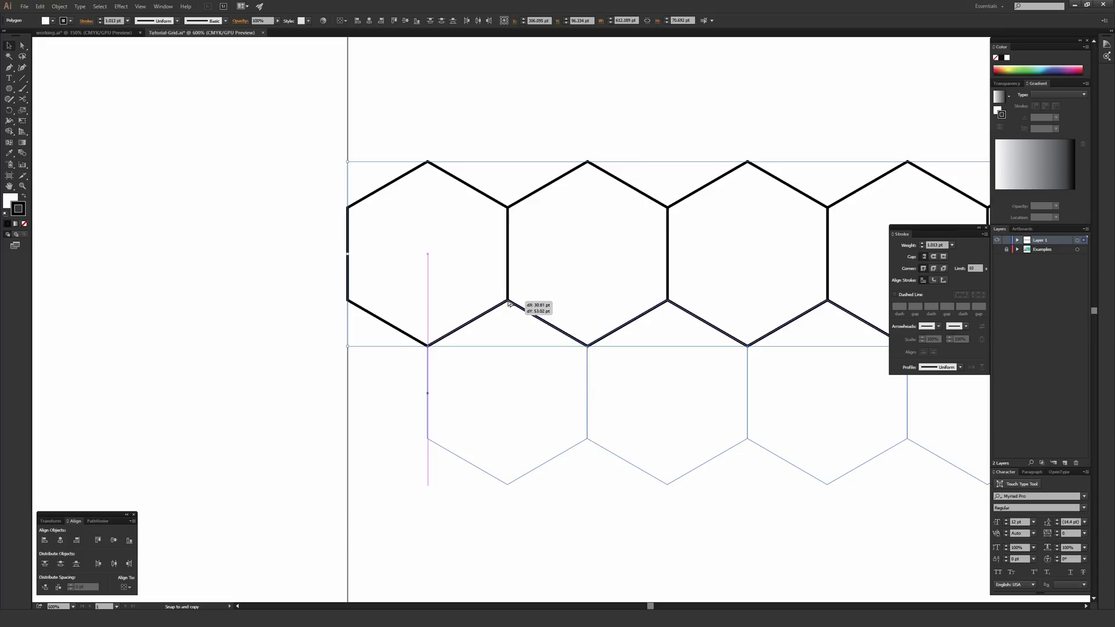
left_click_drag(508, 303, 509, 303)
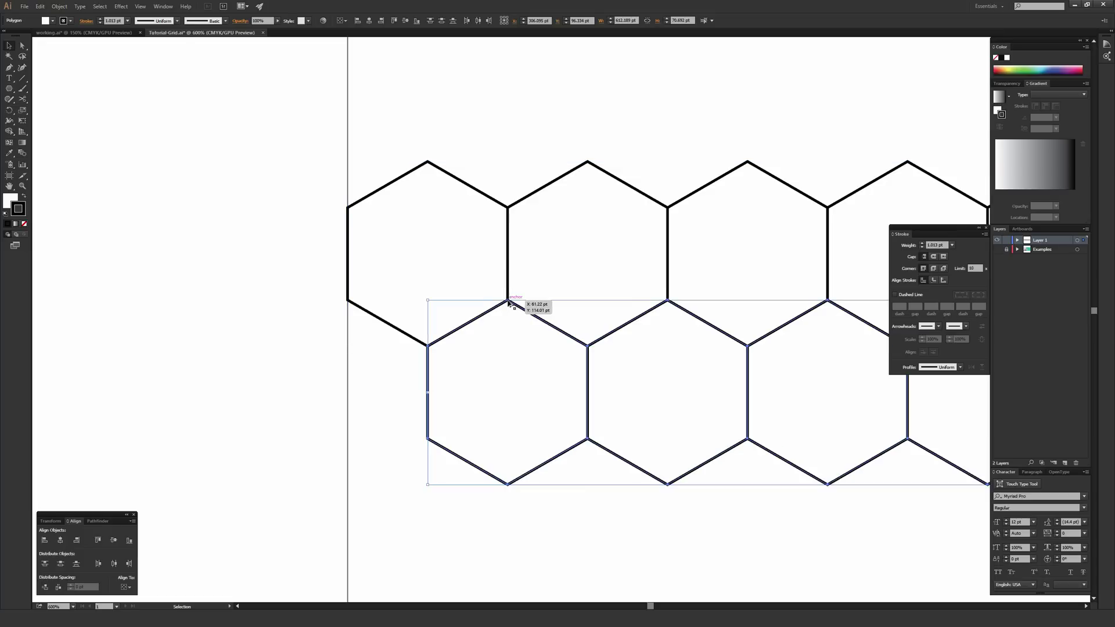
left_click(559, 121)
Step: Move both hexagon rows up so the upper row's corners touch the artboard's top edge
key("ctrl+minus")
key("ctrl+minus")
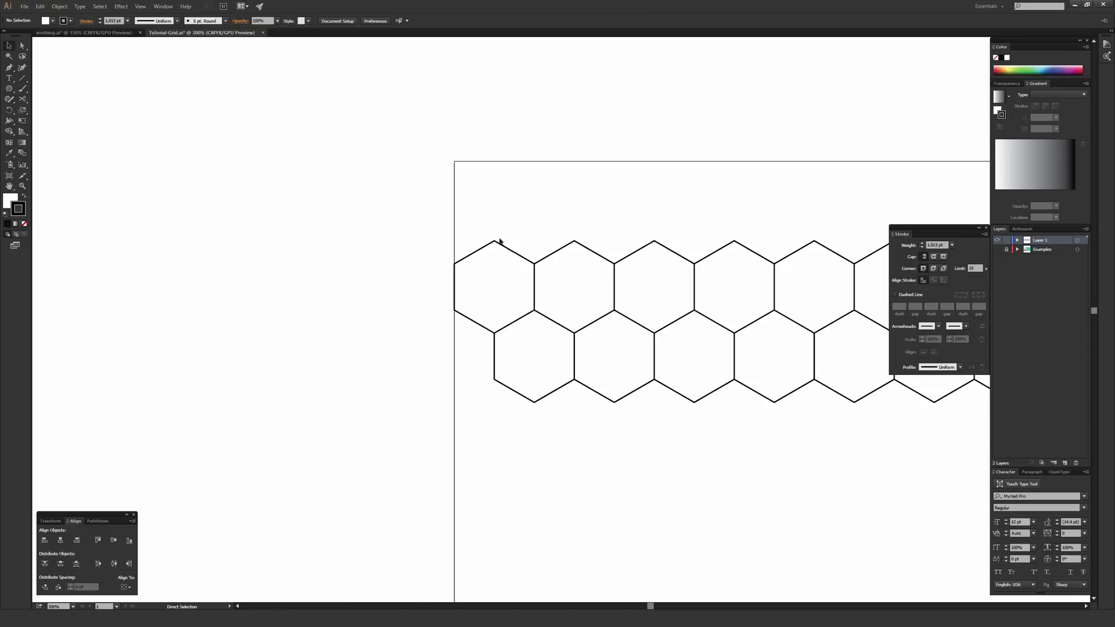
left_click_drag(709, 281, 528, 222)
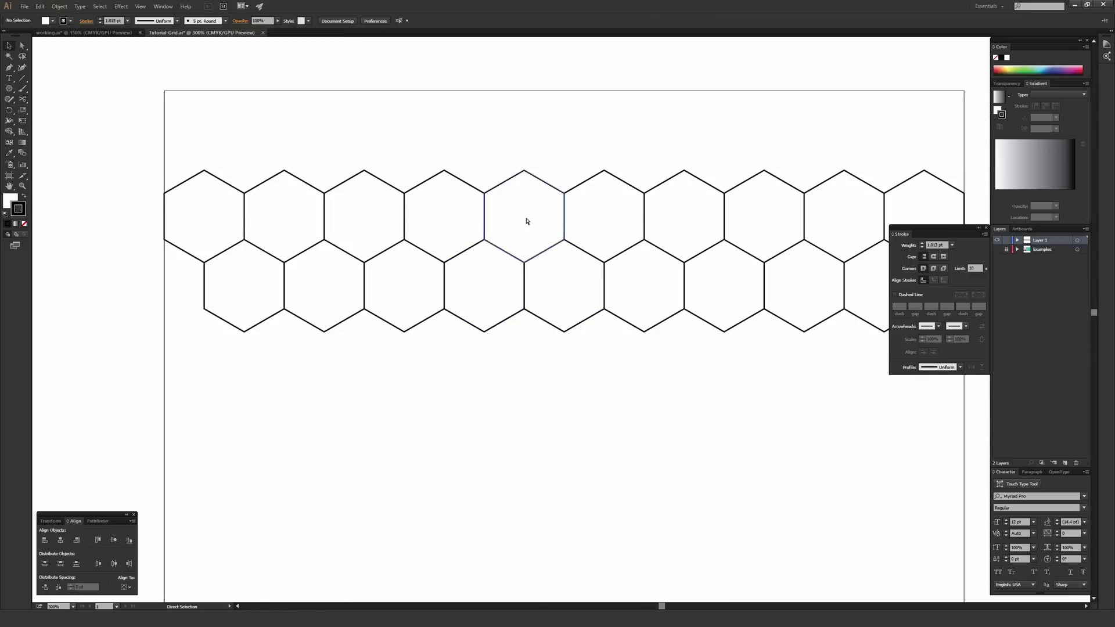
key("ctrl+minus")
key("ctrl+a")
left_click_drag(692, 225, 692, 172)
left_click(618, 165)
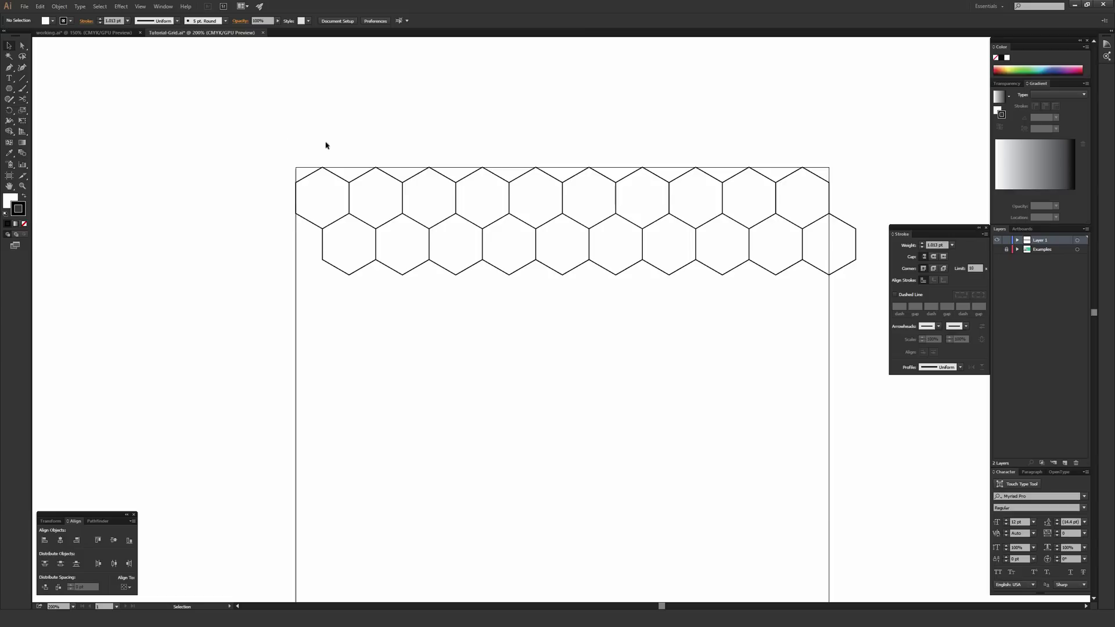
Step: Duplicate both hexagon rows straight down, snapping the copy's upper corners to the bottom of the second row
left_click_drag(227, 121, 869, 309)
key("ctrl+plus")
key("ctrl+plus")
key("ctrl+plus")
left_click_drag(304, 195, 652, 417)
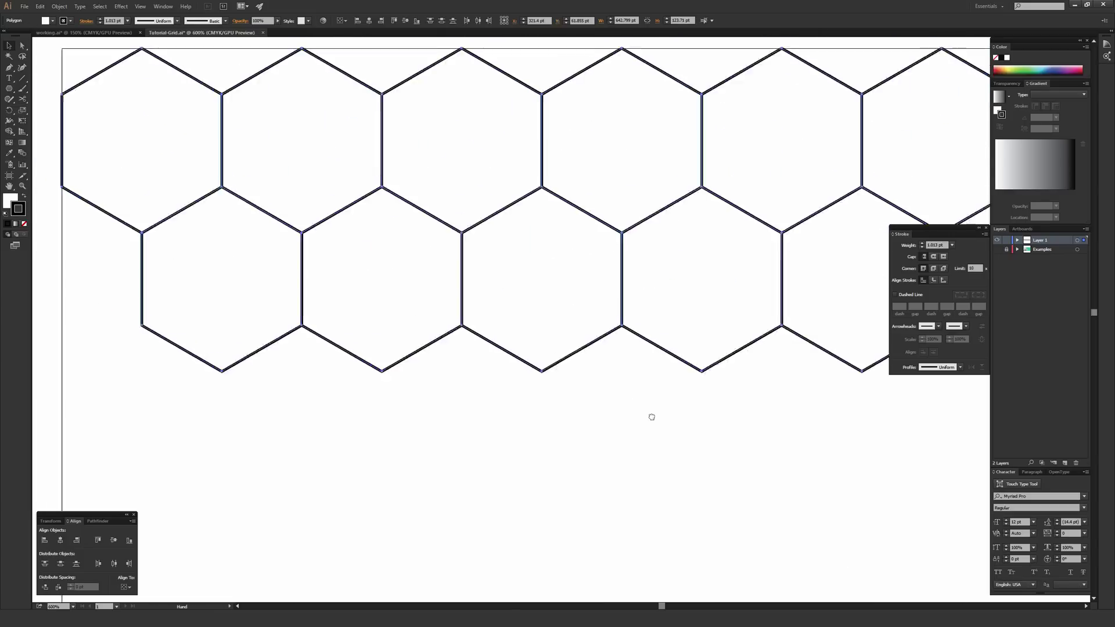
key("v")
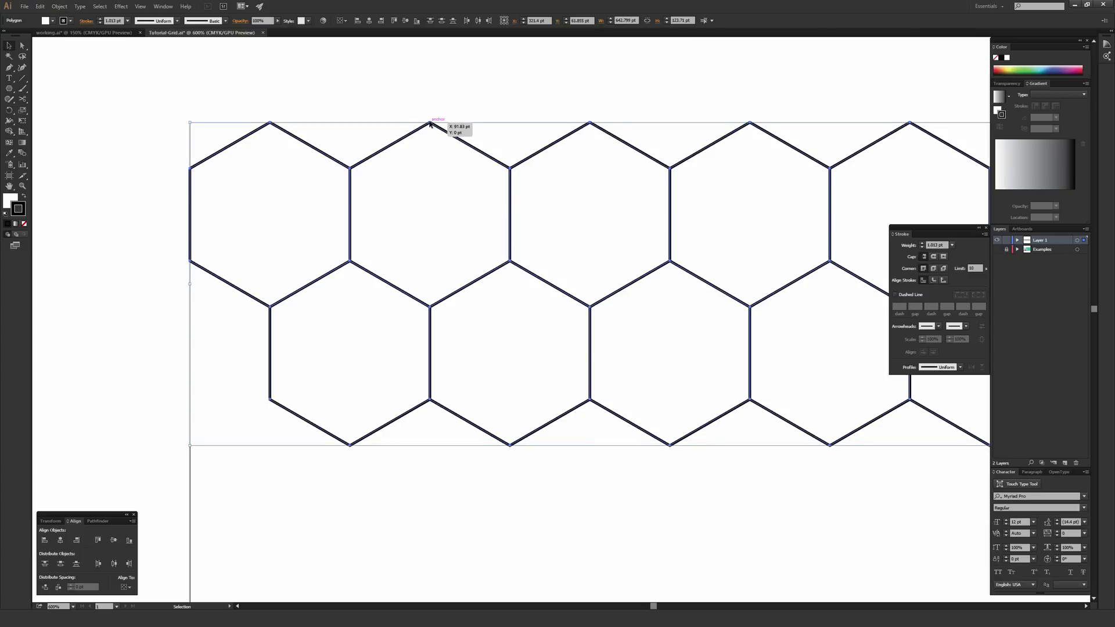
left_click_drag(429, 122, 431, 402)
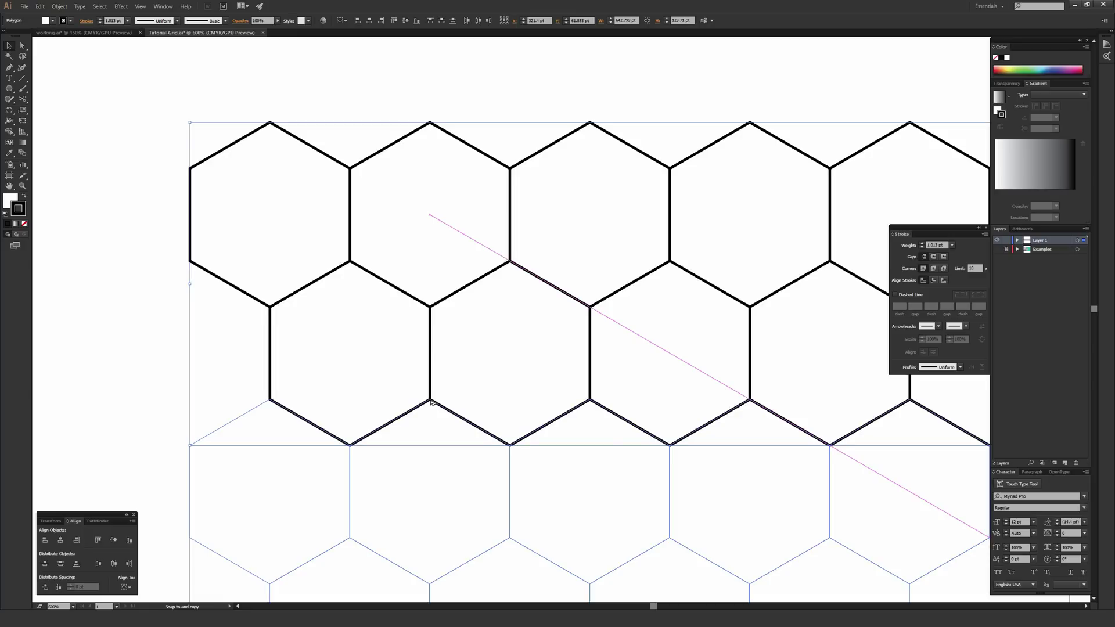
left_click_drag(431, 402, 431, 402)
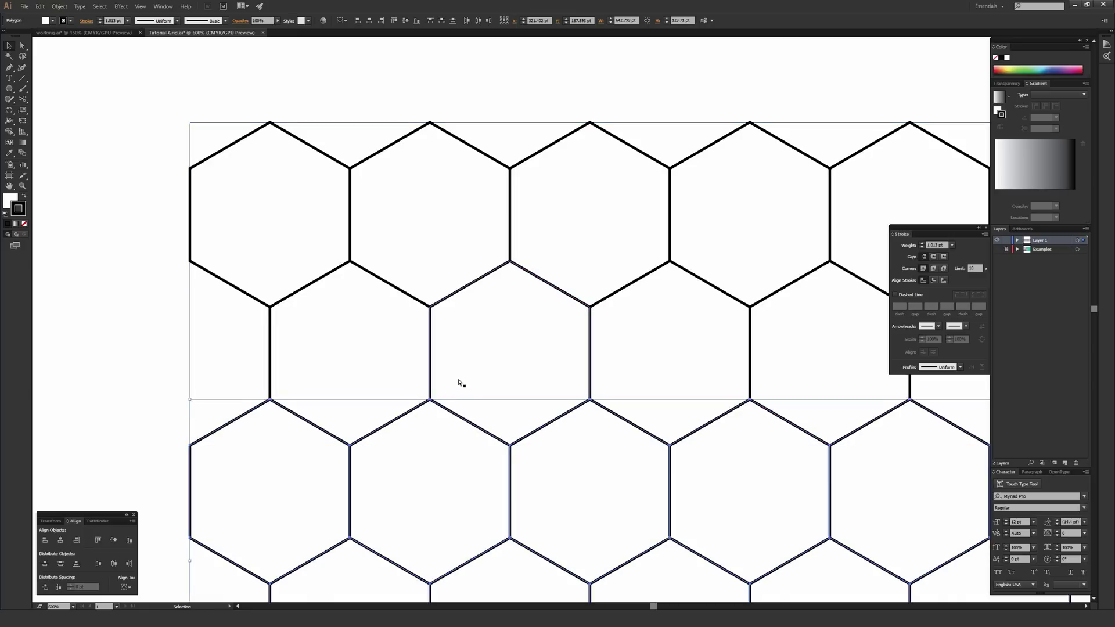
Step: Repeat the downward duplication of the hexagon row pair six more times so the grid covers the artboard's full height
key("ctrl+minus")
key("ctrl+minus")
key("ctrl+minus")
key("ctrl+minus")
left_click_drag(668, 471, 525, 319)
key("ctrl+d")
key("ctrl+d")
key("ctrl+d")
key("ctrl+d")
key("ctrl+d")
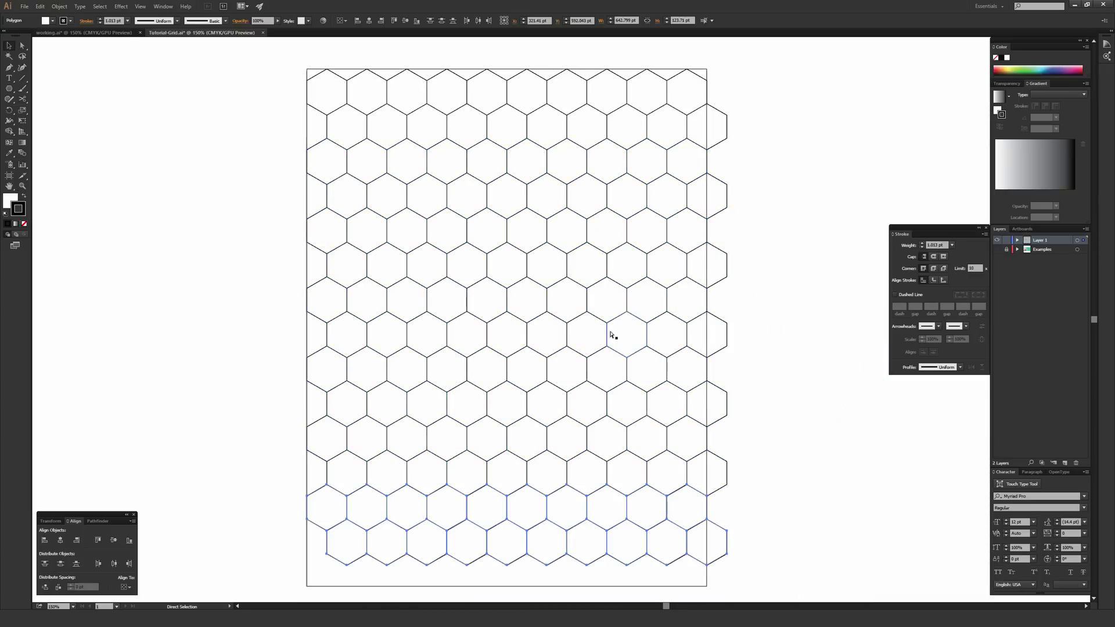
key("ctrl+d")
key("v")
left_click(772, 288)
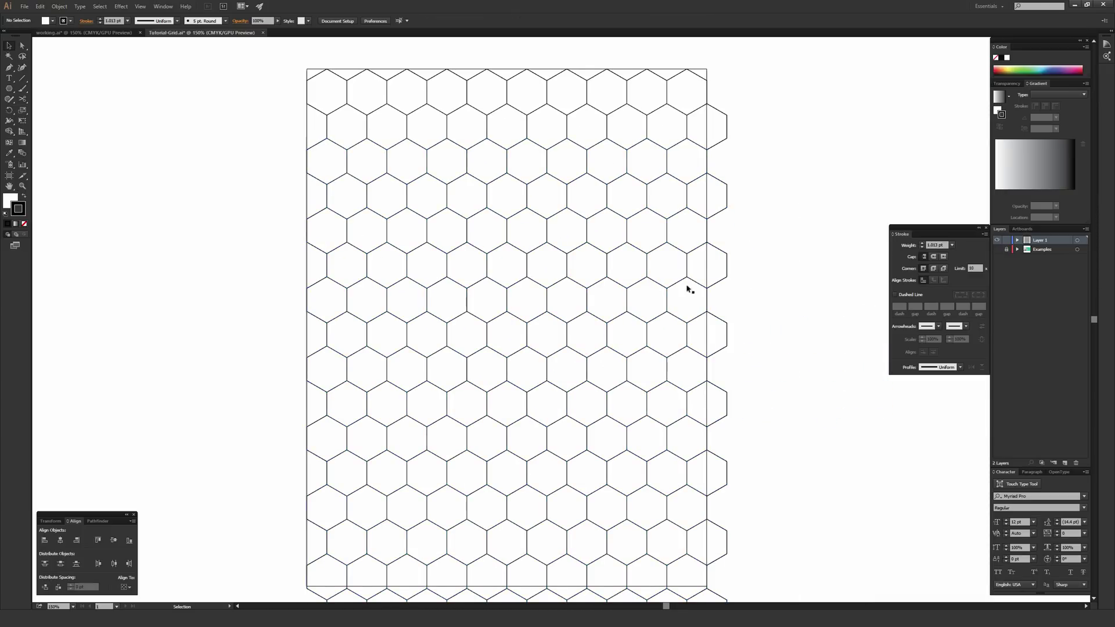
key("ctrl+minus")
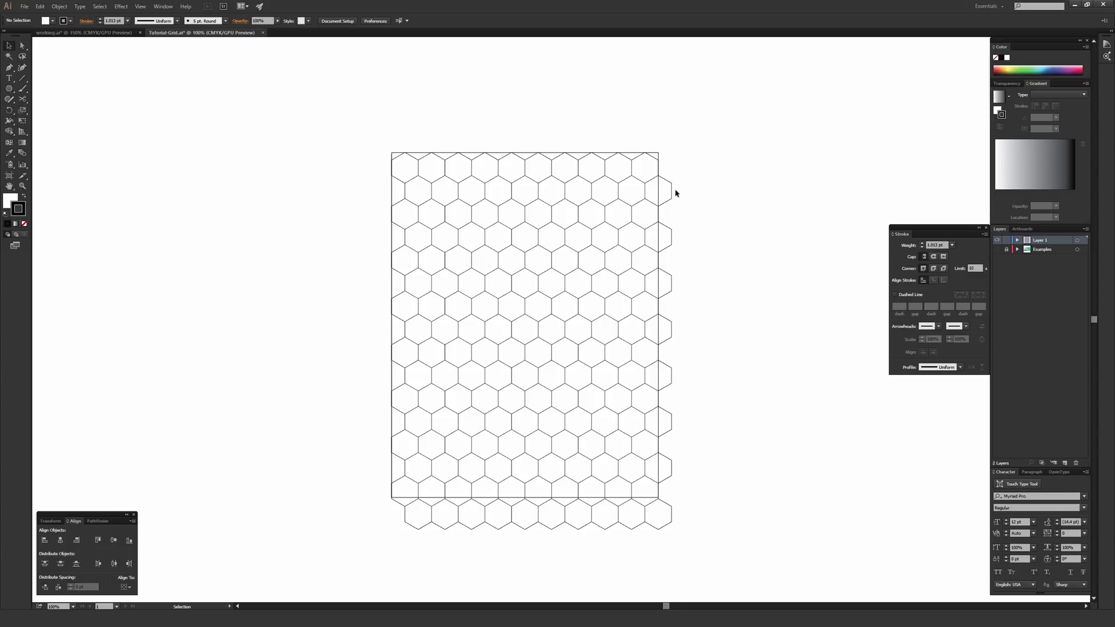
Step: Select the whole hexagon grid and change its stroke colour to light grey
left_click_drag(314, 108, 764, 487)
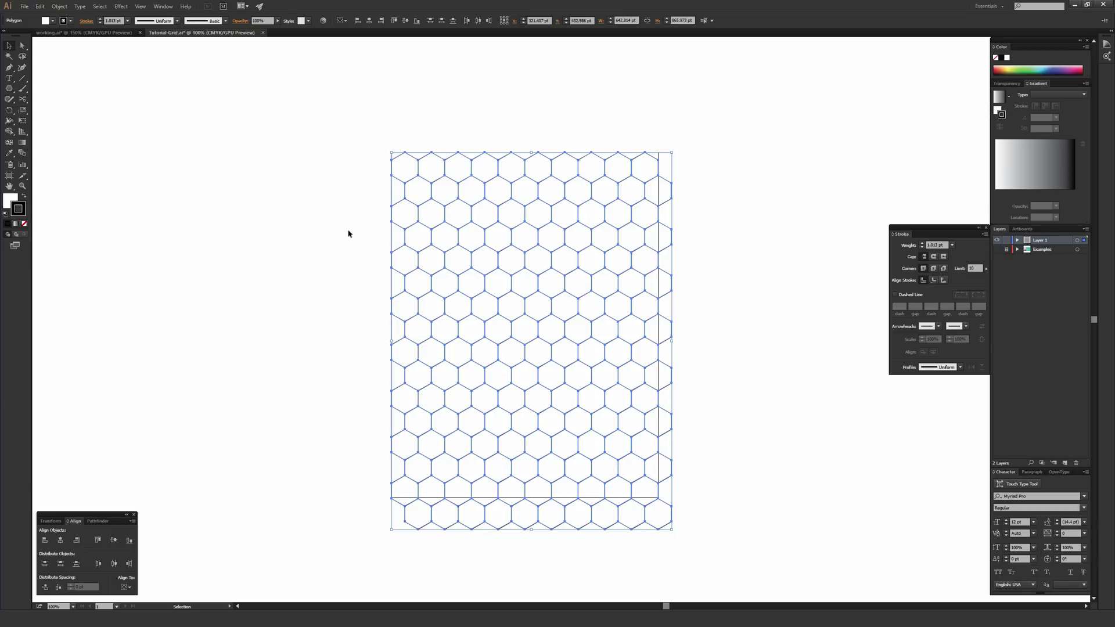
key("ctrl+plus")
key("ctrl+plus")
key("ctrl+plus")
key("ctrl+plus")
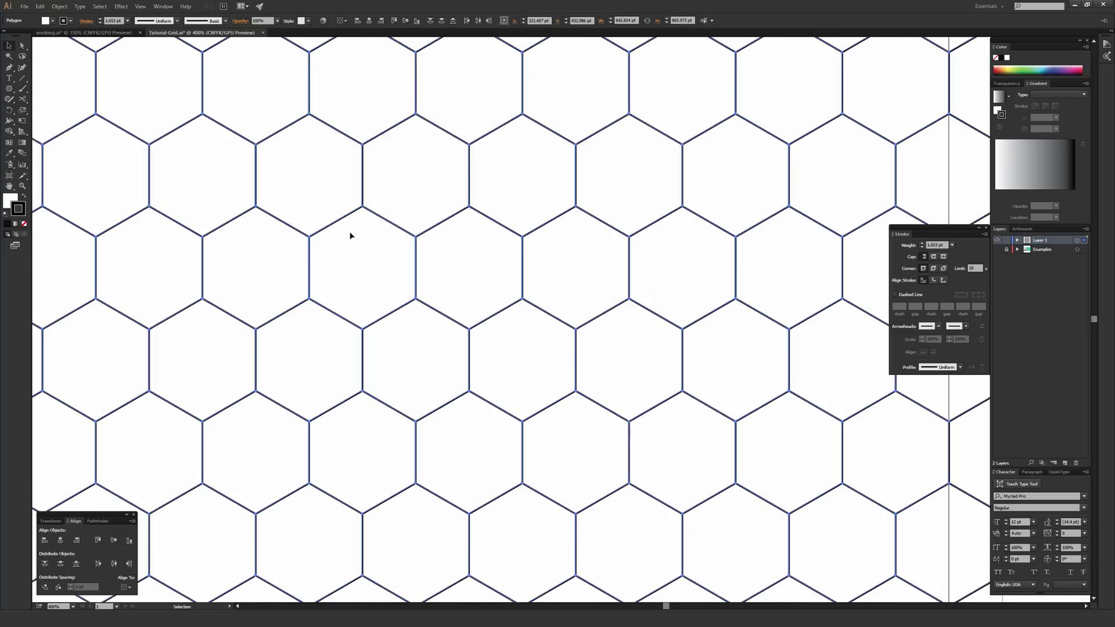
double_click(18, 209)
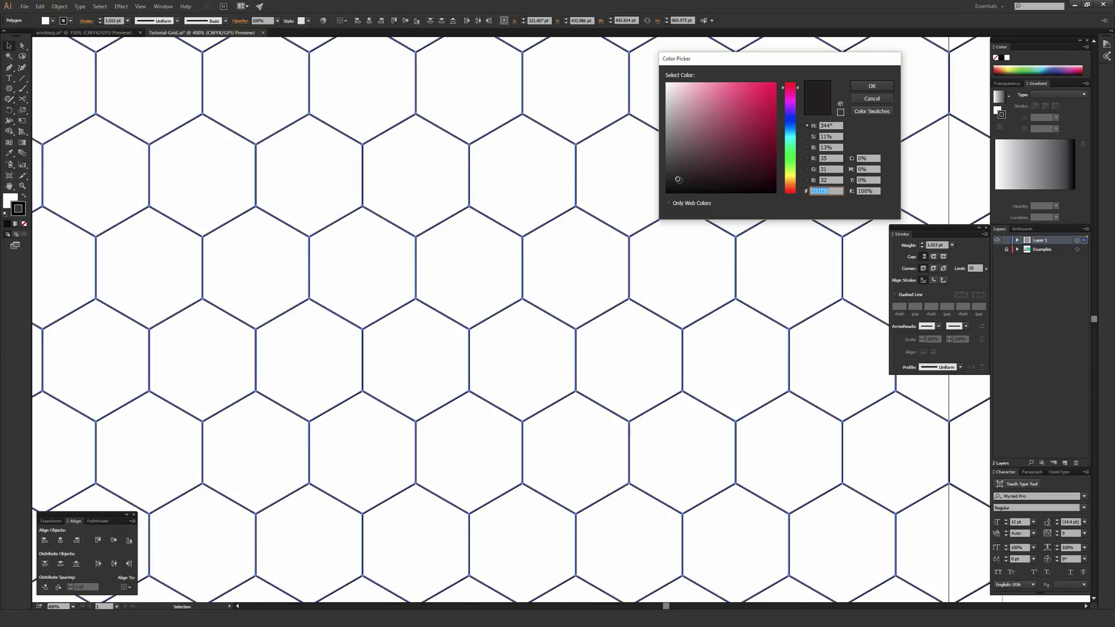
left_click(666, 105)
left_click(874, 88)
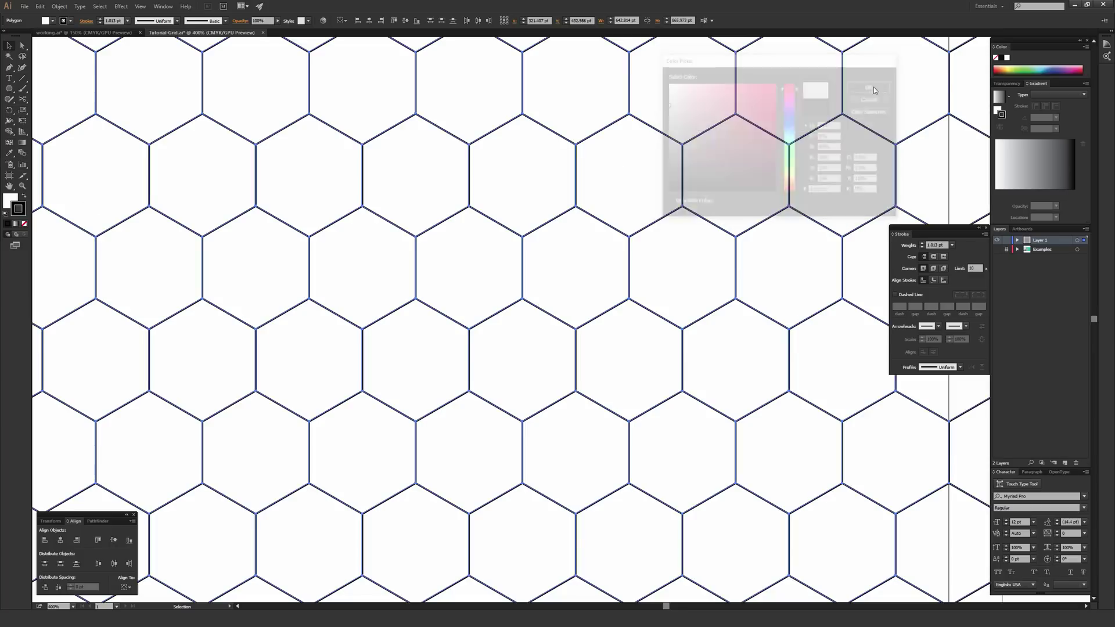
left_click(648, 165)
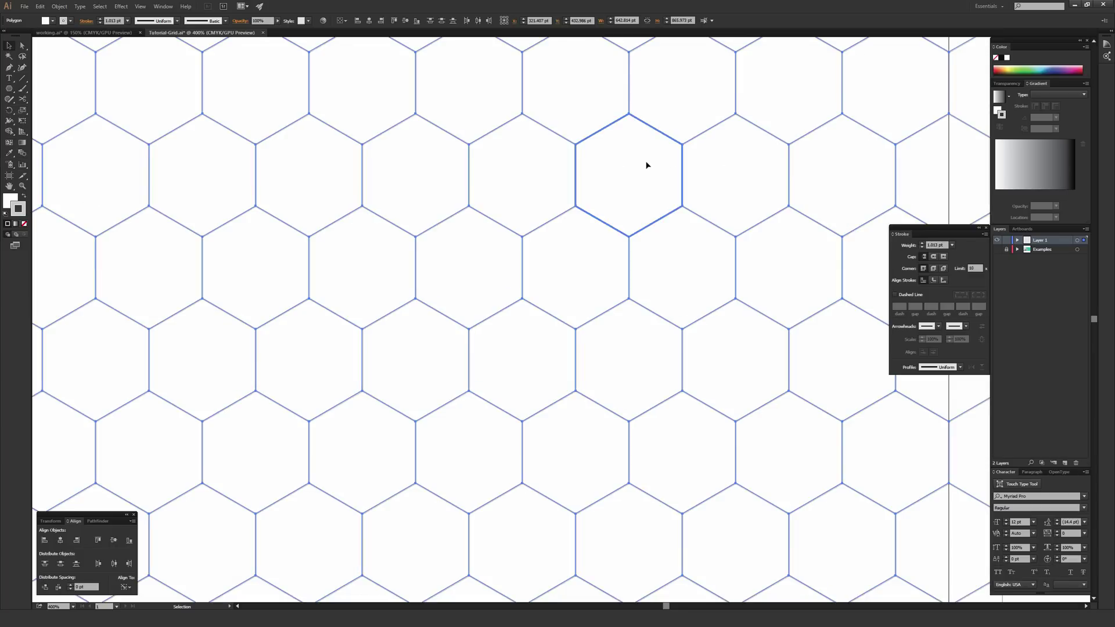
key("ctrl+minus")
key("ctrl+minus")
left_click(169, 183)
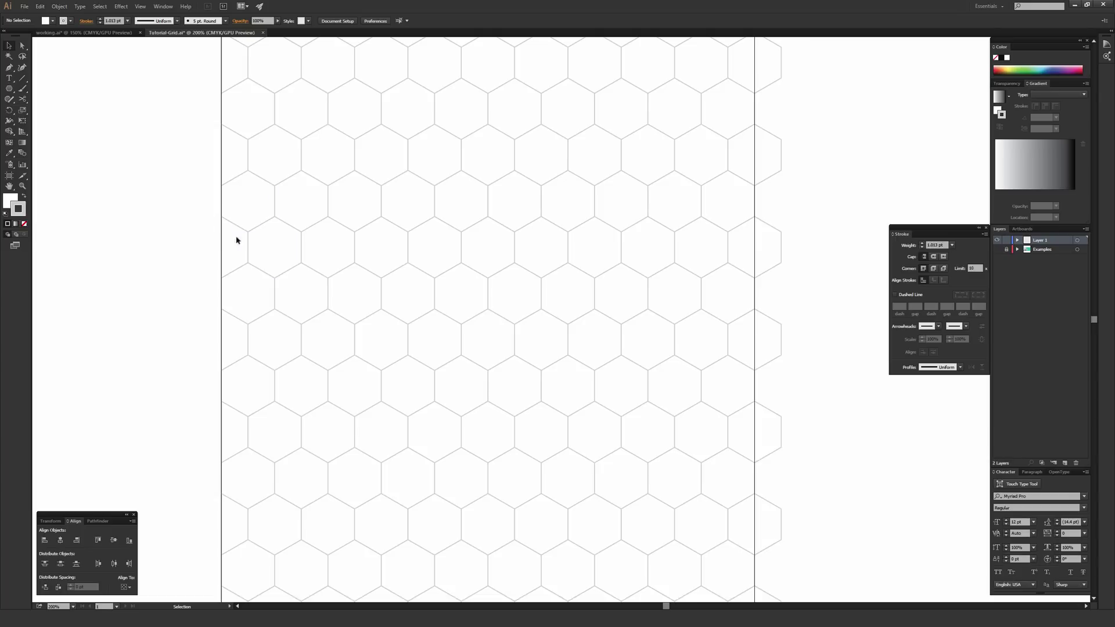
Step: Reduce the stroke weight of all hexagons in the grid to 0.25 pt
key("a")
key("ctrl+minus")
key("ctrl+minus")
key("v")
left_click_drag(343, 117, 777, 566)
key("ctrl+plus")
key("ctrl+plus")
key("ctrl+plus")
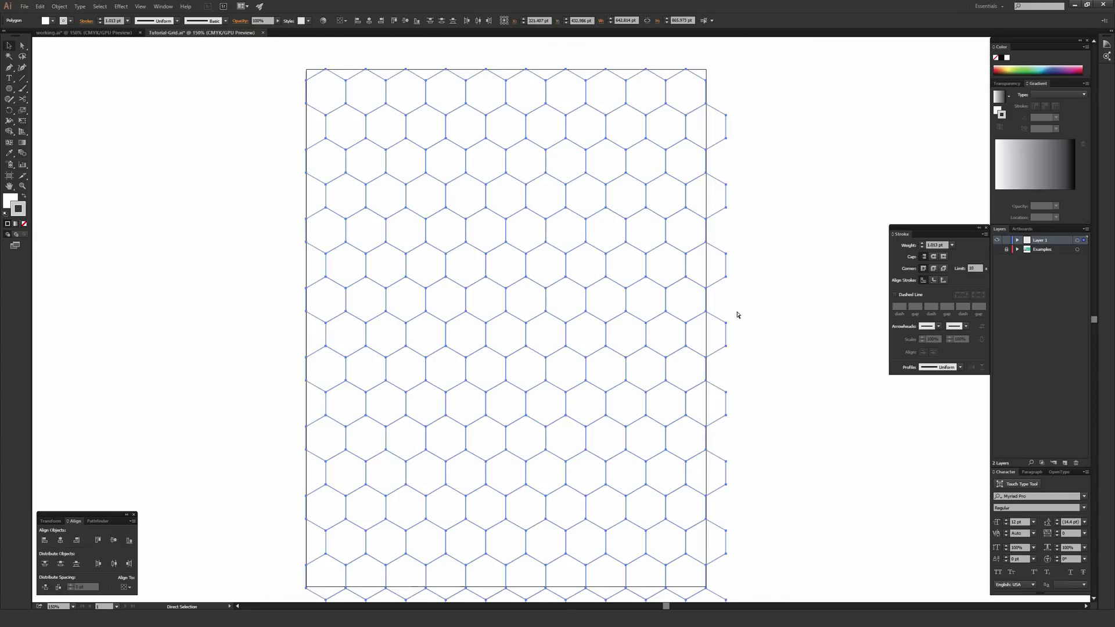
left_click_drag(759, 236, 696, 349)
left_click(163, 6)
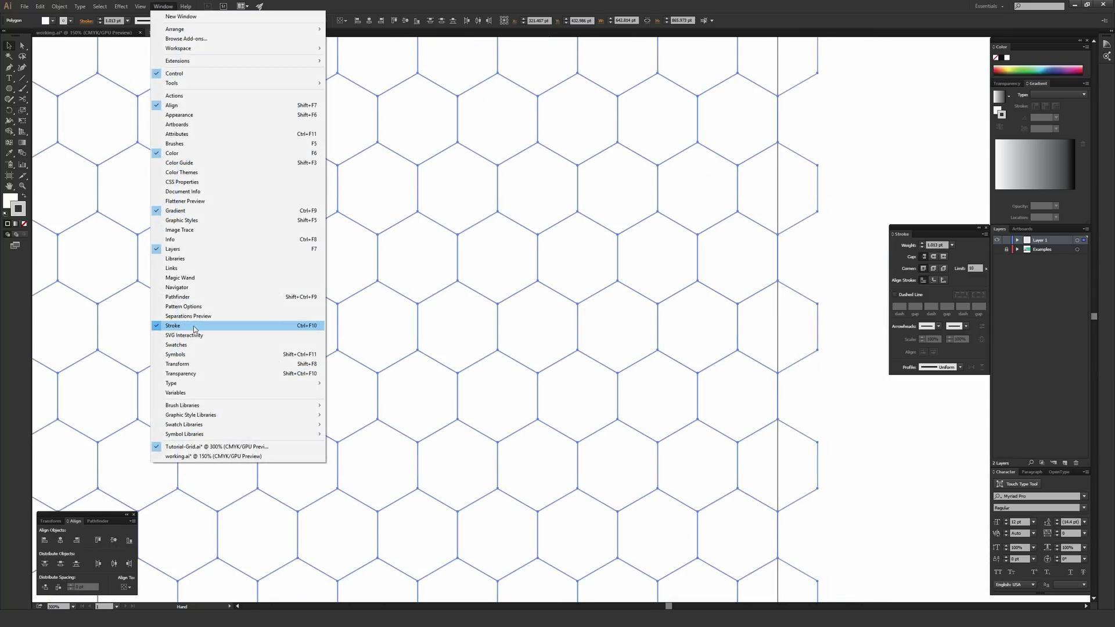
left_click(952, 245)
left_click(952, 245)
left_click(953, 245)
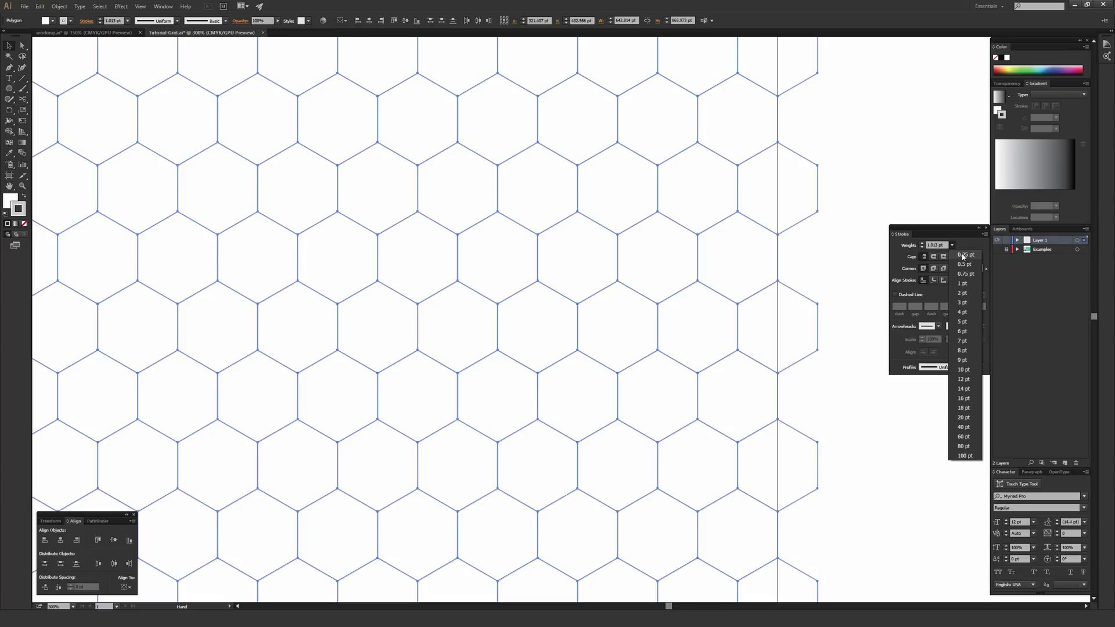
left_click(963, 256)
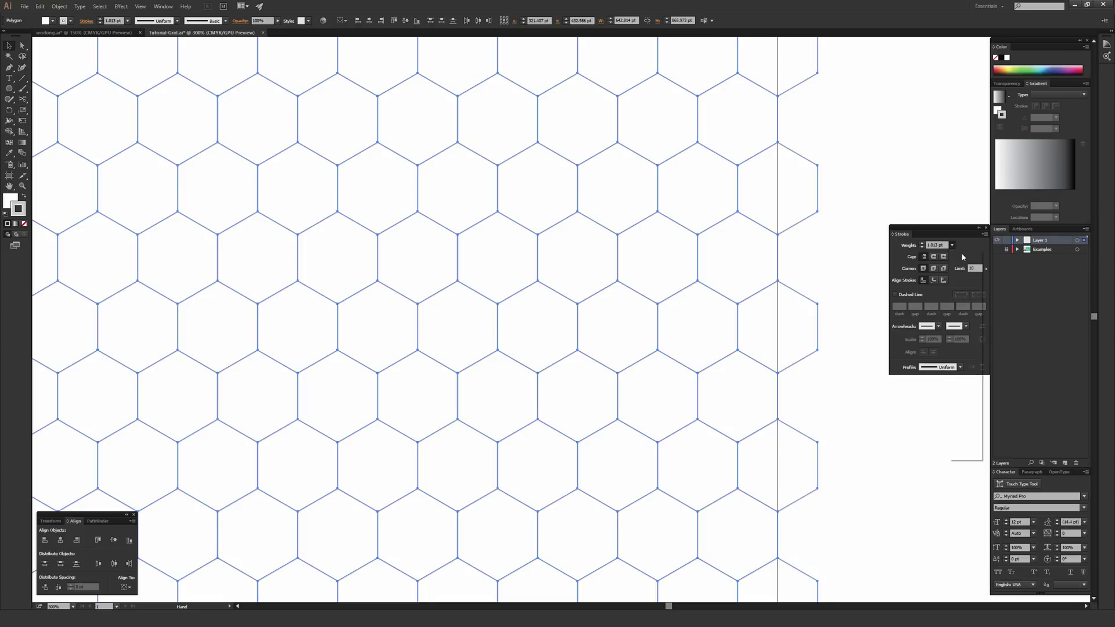
left_click(877, 129)
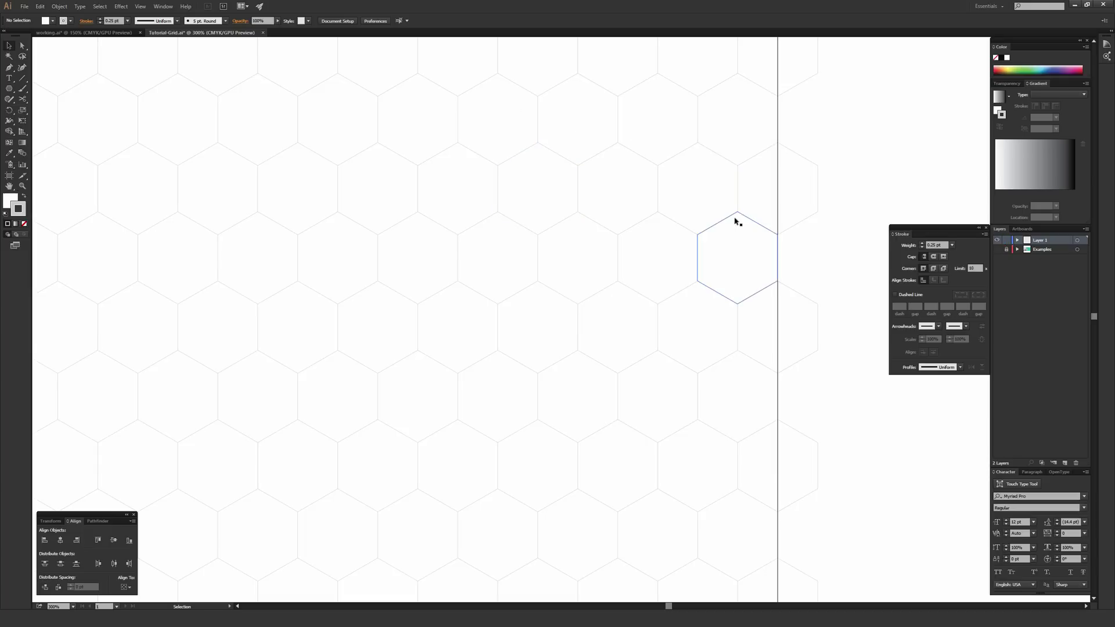
Step: Lock the hexagon grid's layer and add a new layer above it for the artwork
left_click(162, 7)
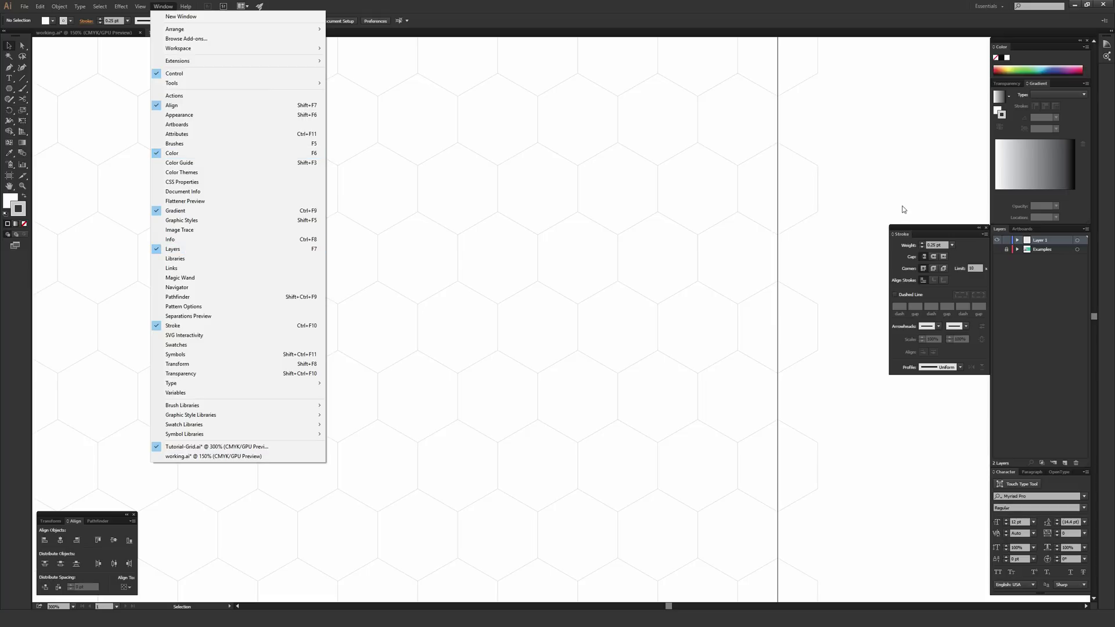
left_click(1042, 244)
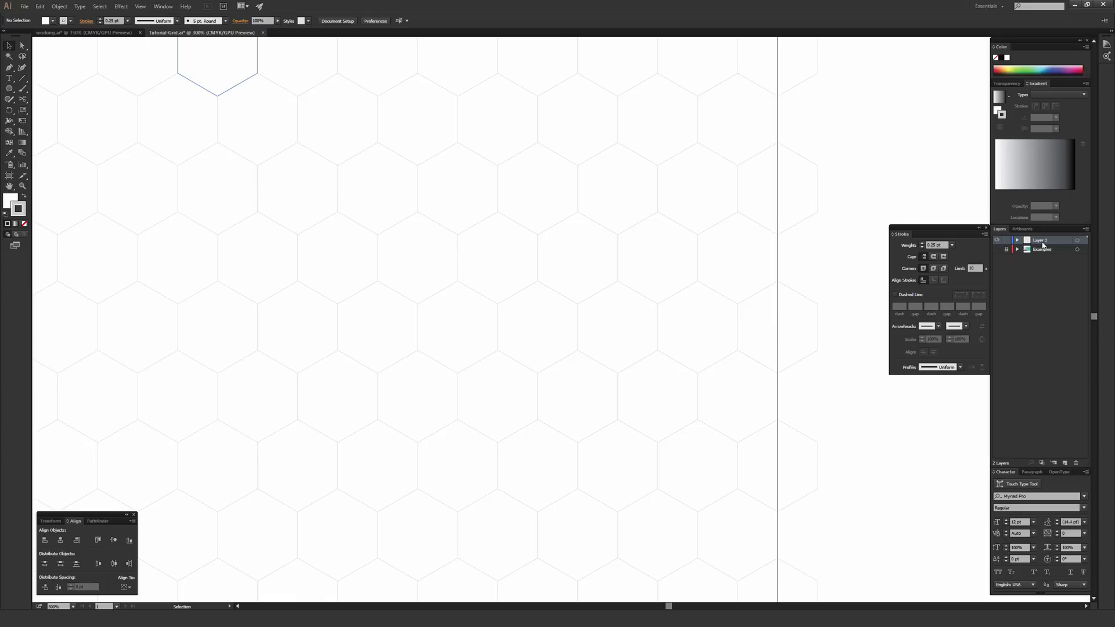
left_click(1007, 242)
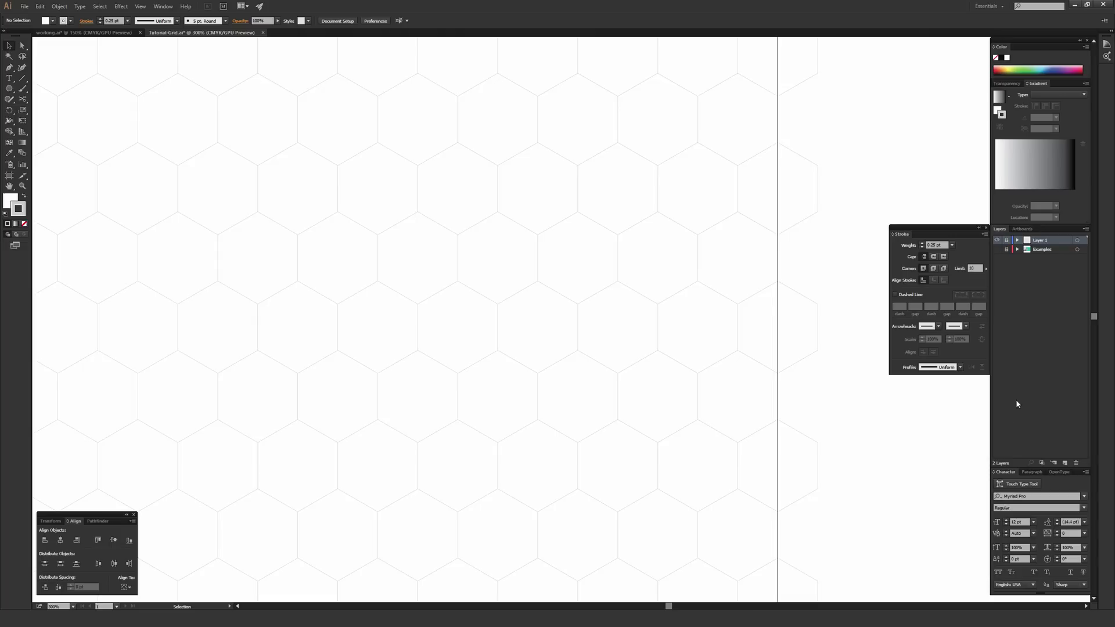
left_click(1065, 463)
scroll(464, 269, "left", 3)
left_click_drag(418, 274, 438, 254)
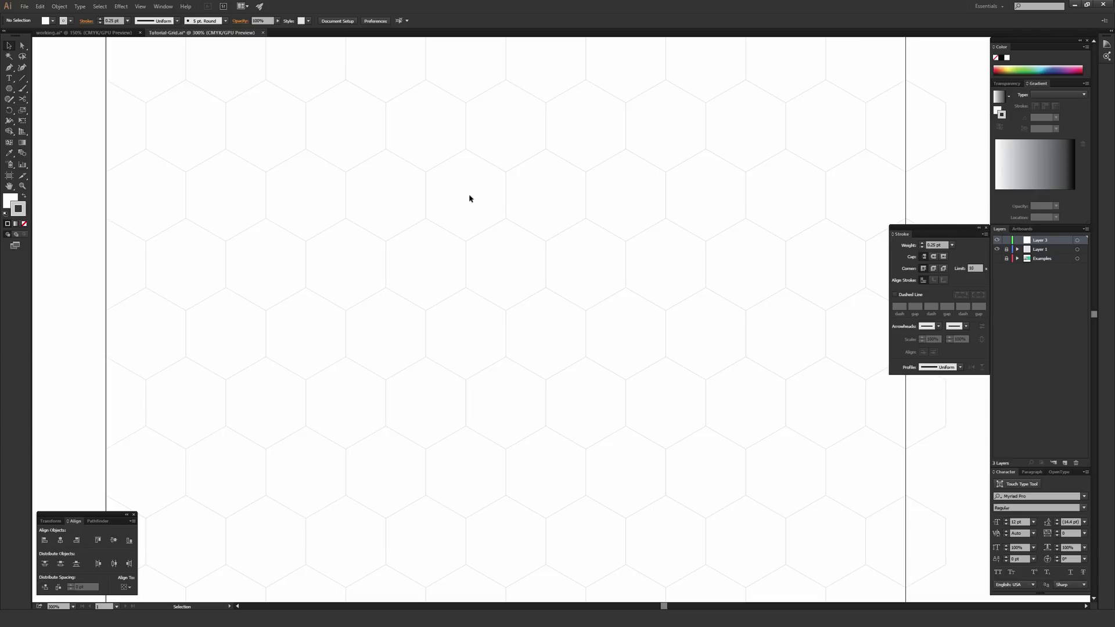
Step: Set the drawing colours to a black stroke with no fill
double_click(18, 208)
left_click(858, 87)
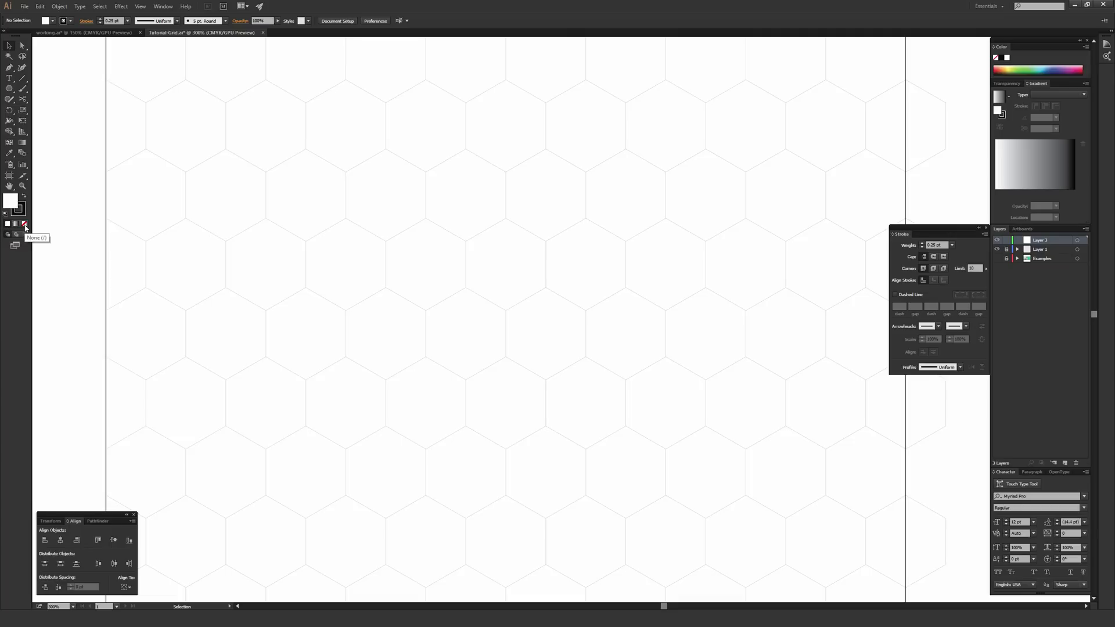
left_click(24, 224)
left_click(21, 212)
Step: Draw a closed rhombus with the Pen tool over a hexagon's upper half, its lowest point at the hexagon's centre, as the cube's top face
left_click(8, 68)
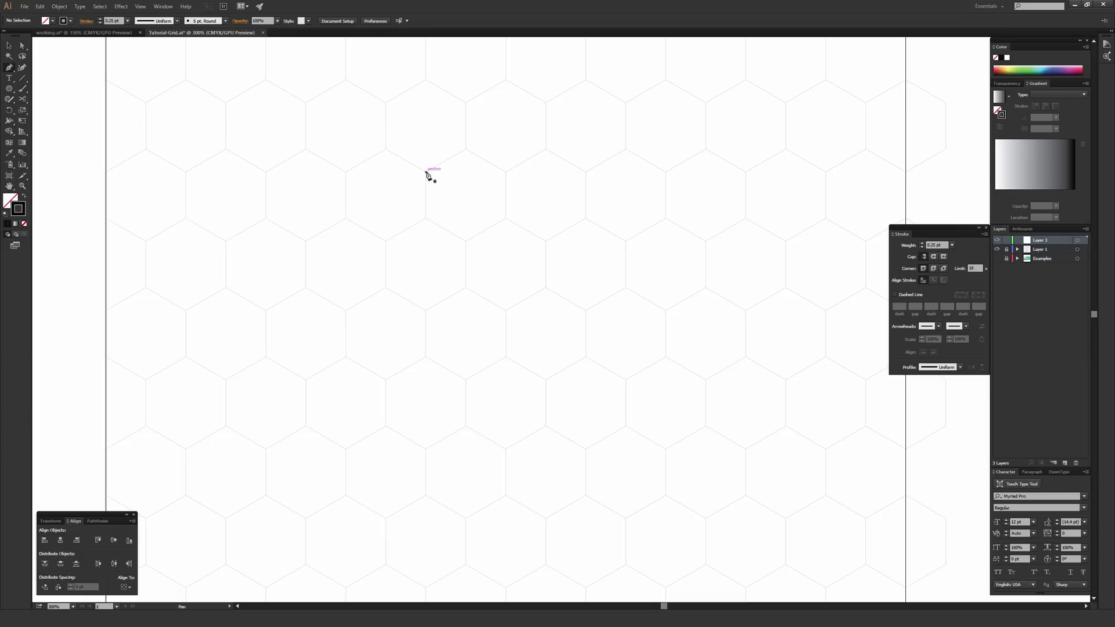
left_click(426, 172)
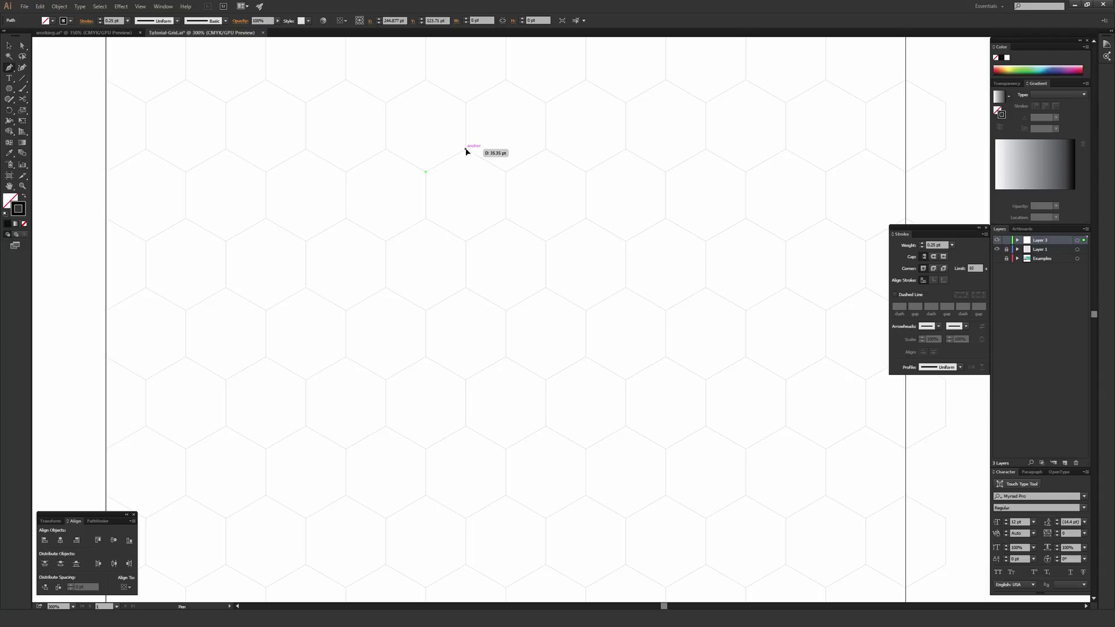
left_click(465, 150)
left_click(506, 172)
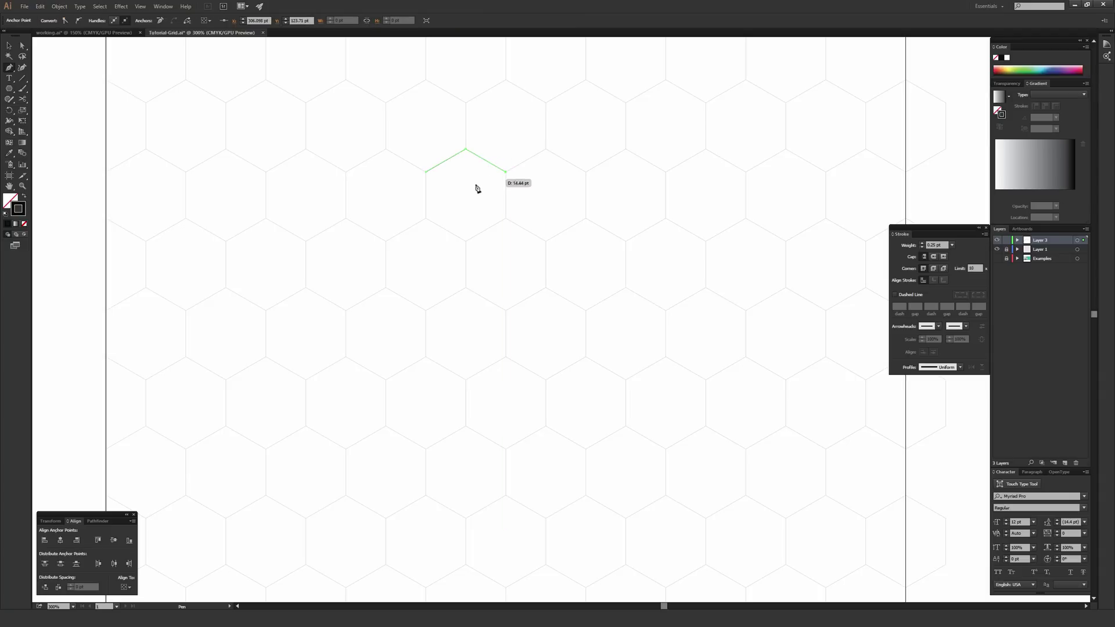
left_click(466, 195)
key("ctrl+z")
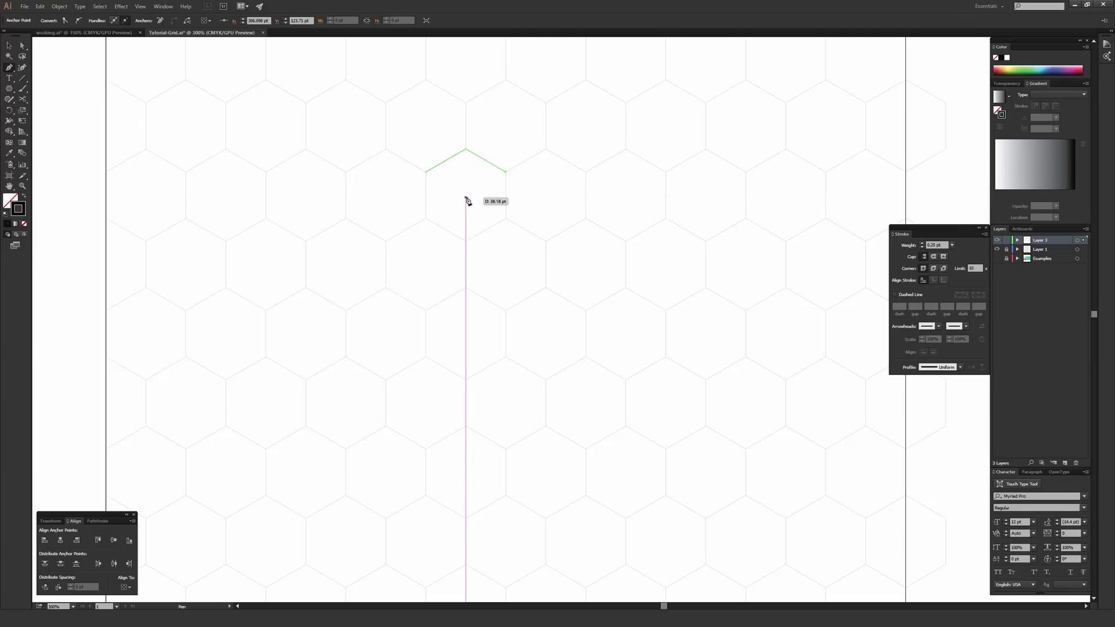
left_click(466, 196)
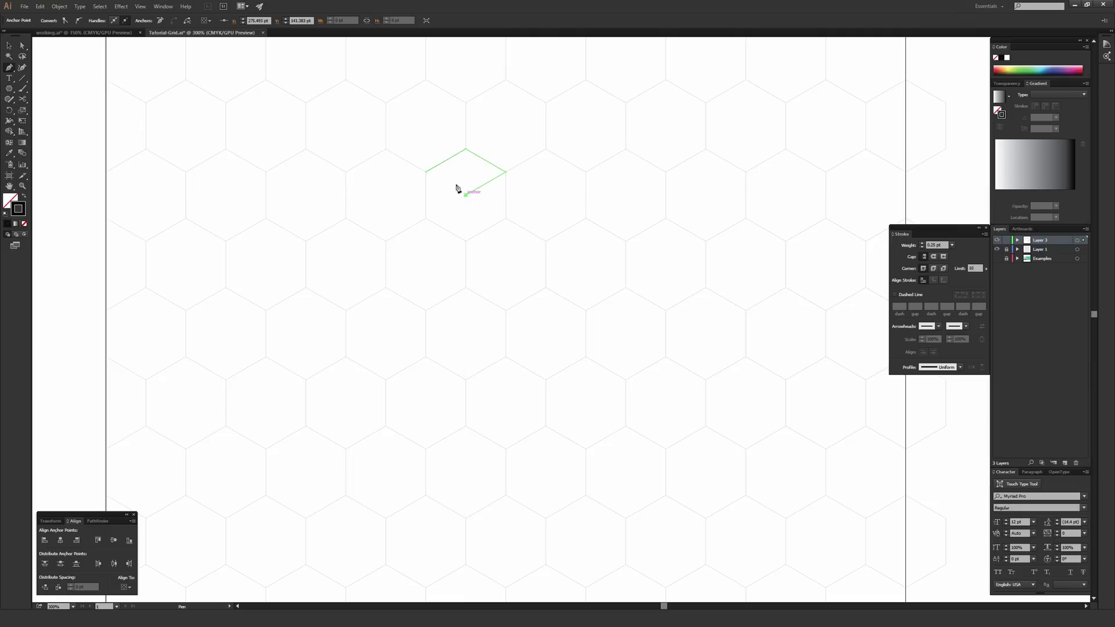
left_click(428, 172)
key("v")
left_click(400, 217)
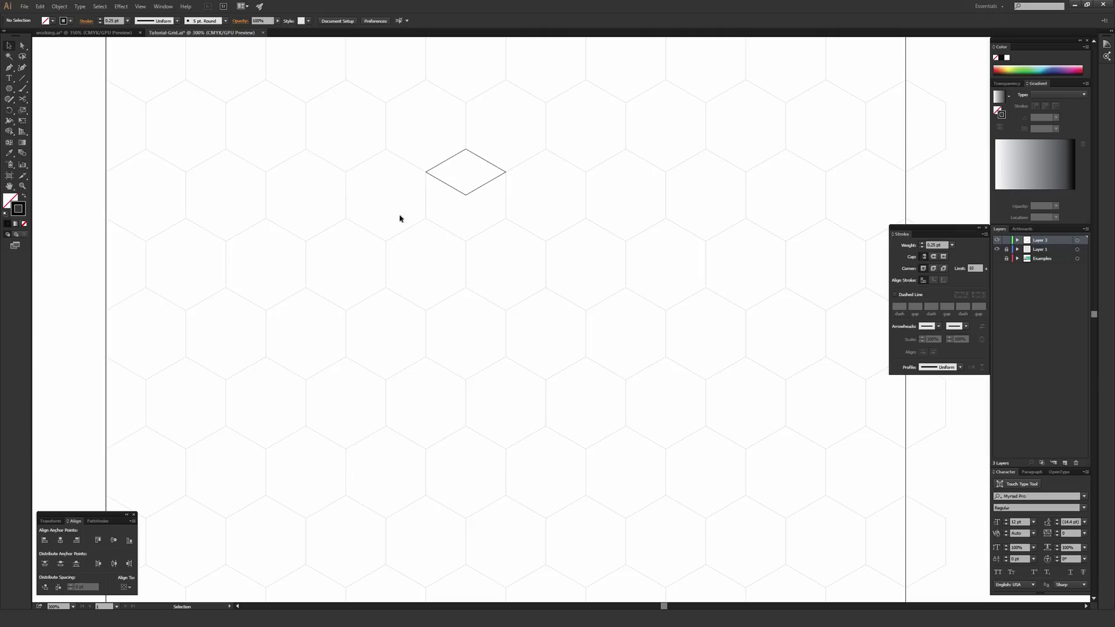
left_click_drag(337, 254, 576, 137)
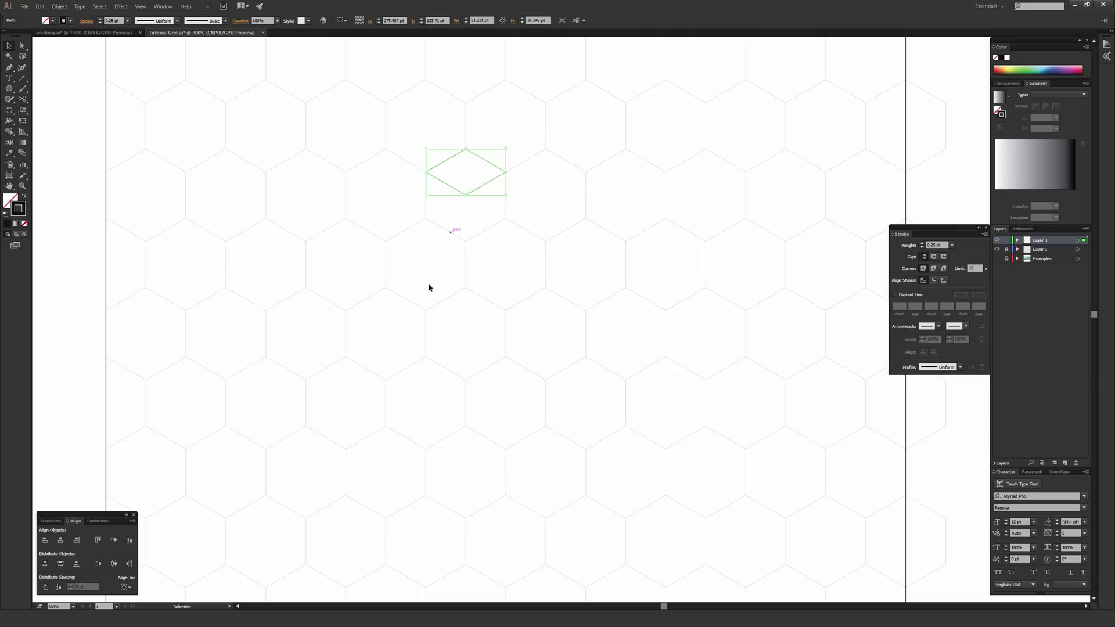
left_click(508, 238)
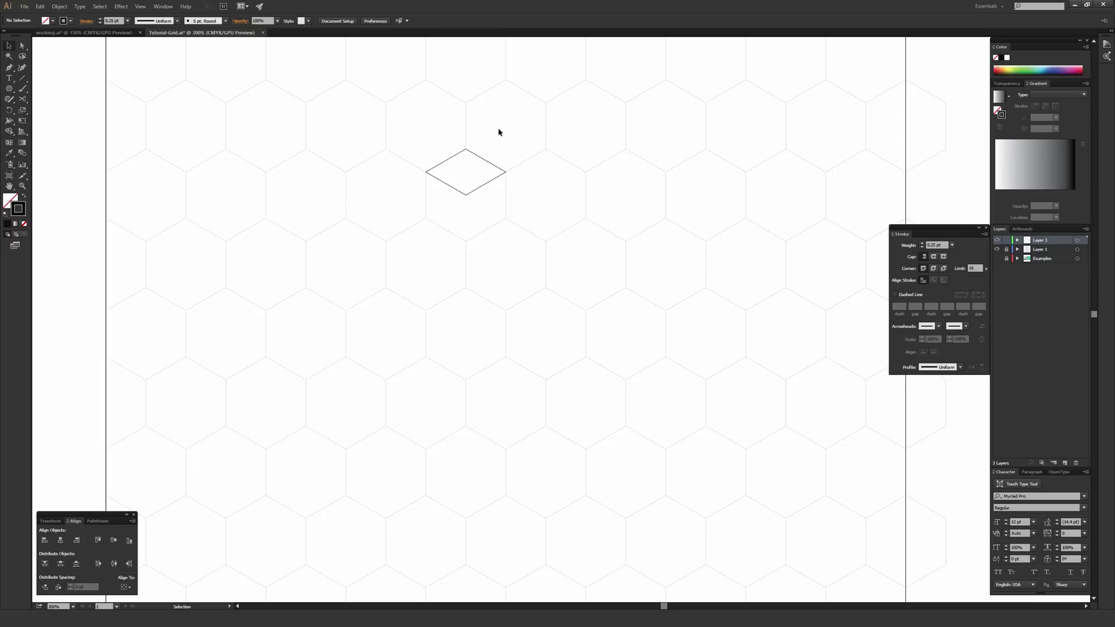
Step: Draw the cube's left face as a closed Pen path from the rhombus's lower-left edge down to the hexagon's lower-left edge
key("p")
left_click(428, 220)
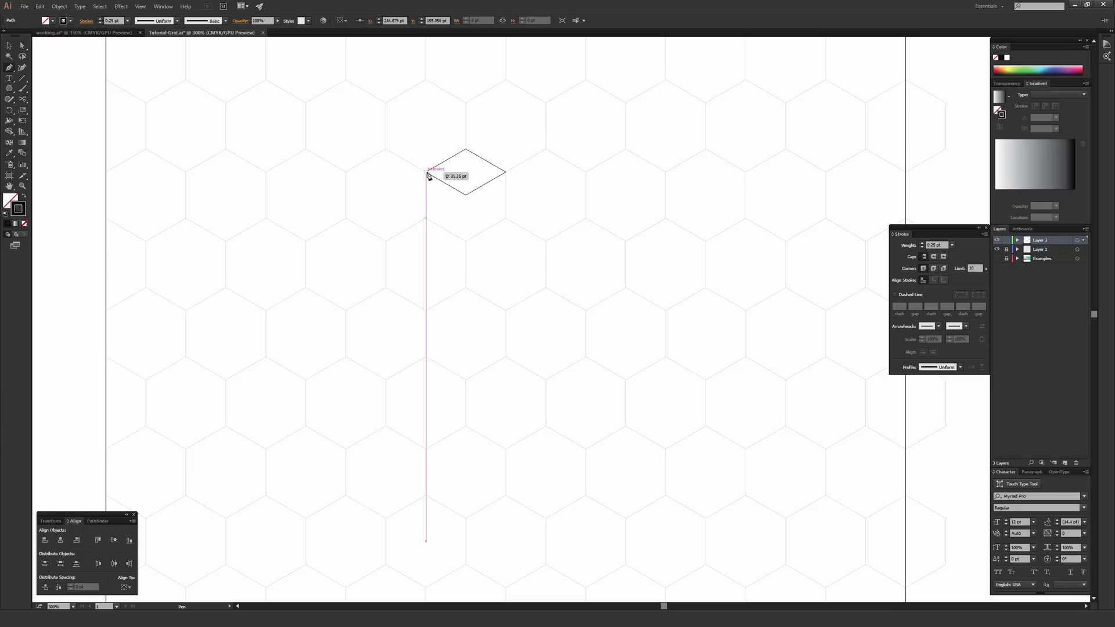
left_click(425, 171)
left_click(465, 195)
left_click(466, 240)
left_click(426, 219)
left_click(426, 172)
key("v")
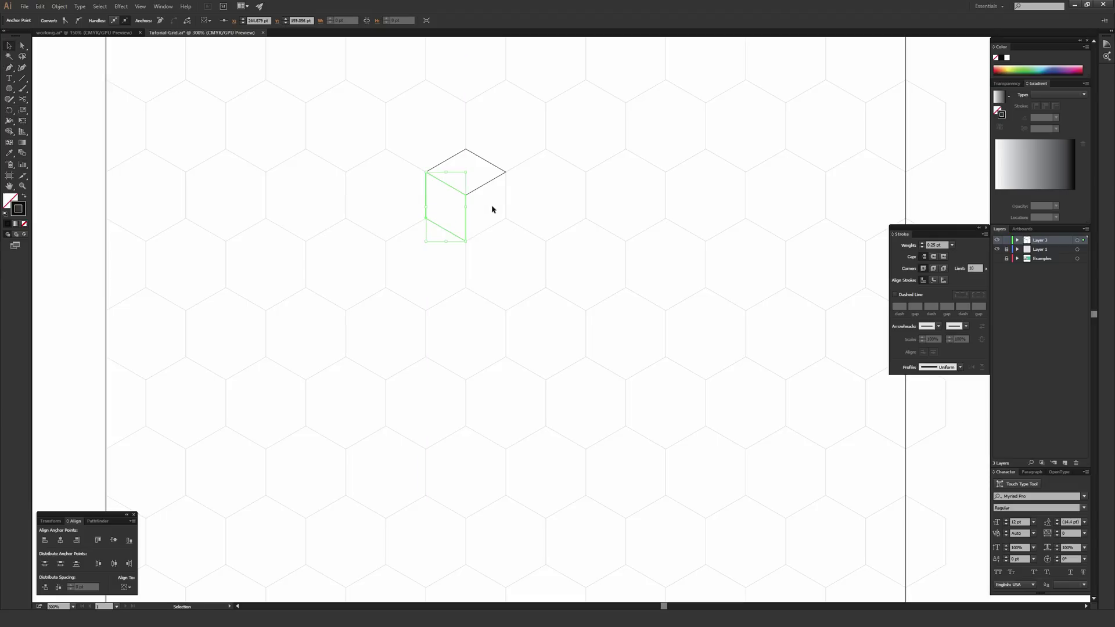
left_click(574, 167)
Step: Draw the cube's right face as a closed Pen path from the rhombus's lower-right edge down to the hexagon's lower-right edge
key("p")
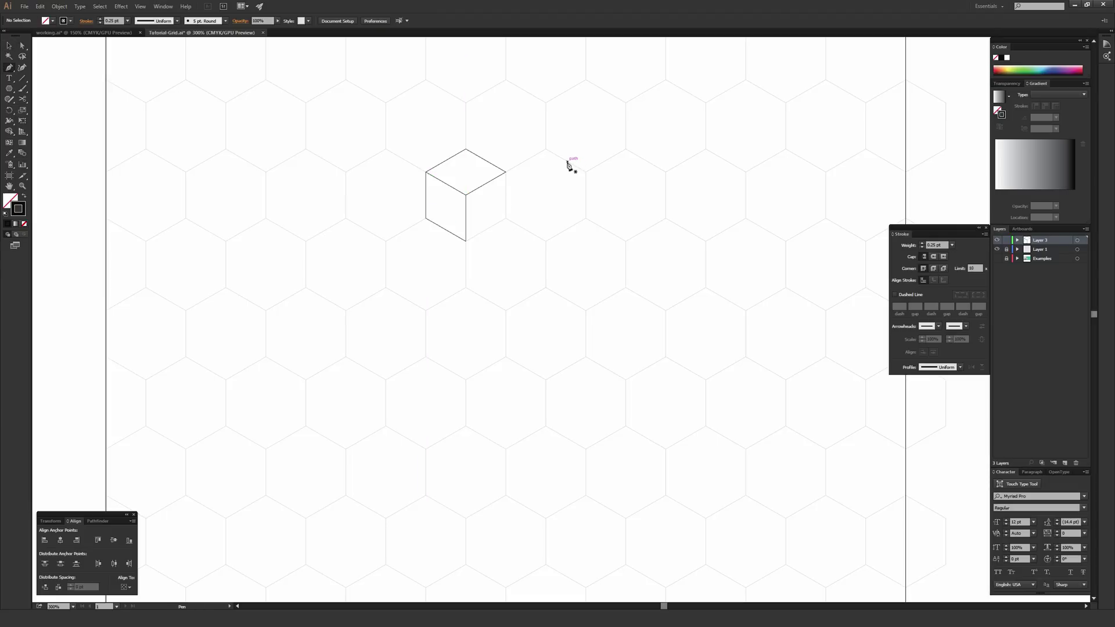
left_click(466, 195)
left_click(506, 173)
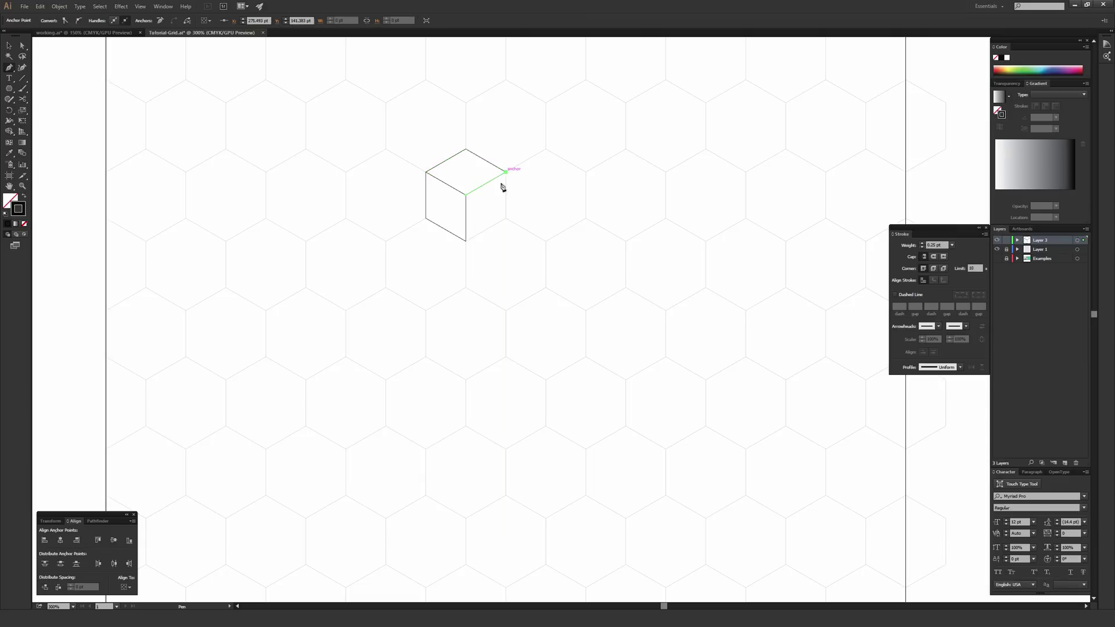
left_click(506, 218)
left_click(466, 241)
left_click(466, 194)
key("v")
left_click(583, 180)
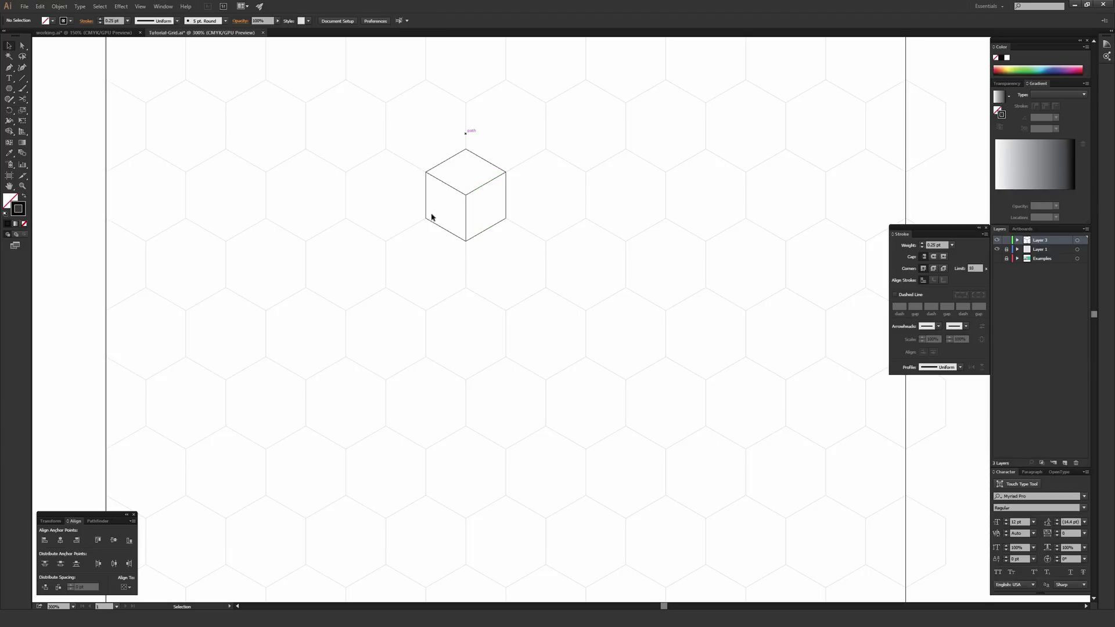
Step: Hide the hexagon grid layer to view the cube on its own, and show the grid again
left_click_drag(385, 106, 598, 260)
left_click(709, 218)
left_click(998, 250)
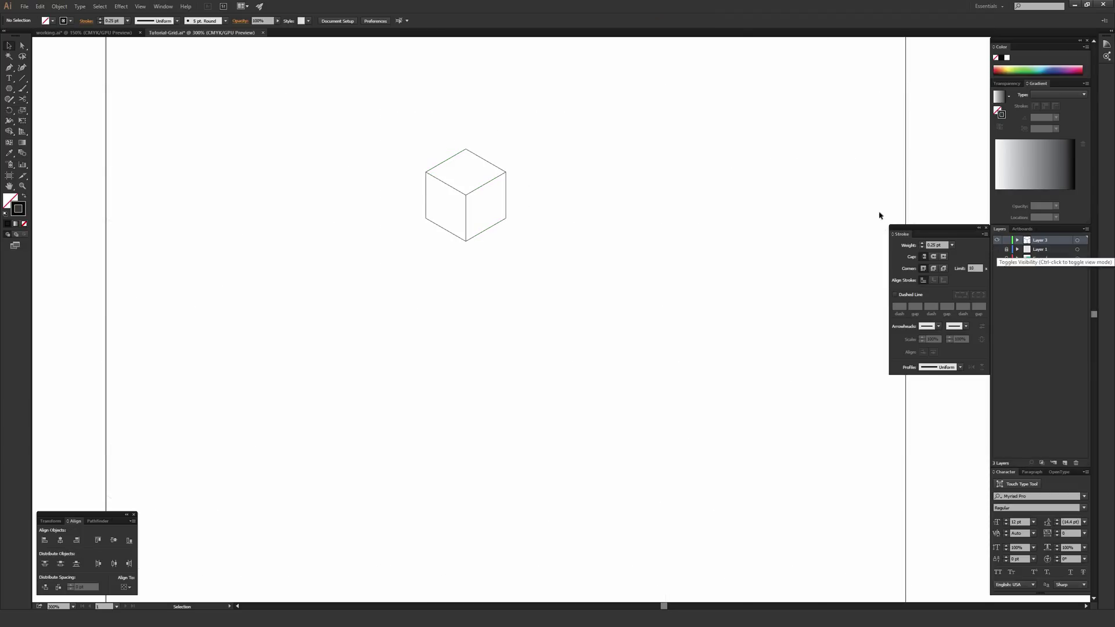
left_click(997, 251)
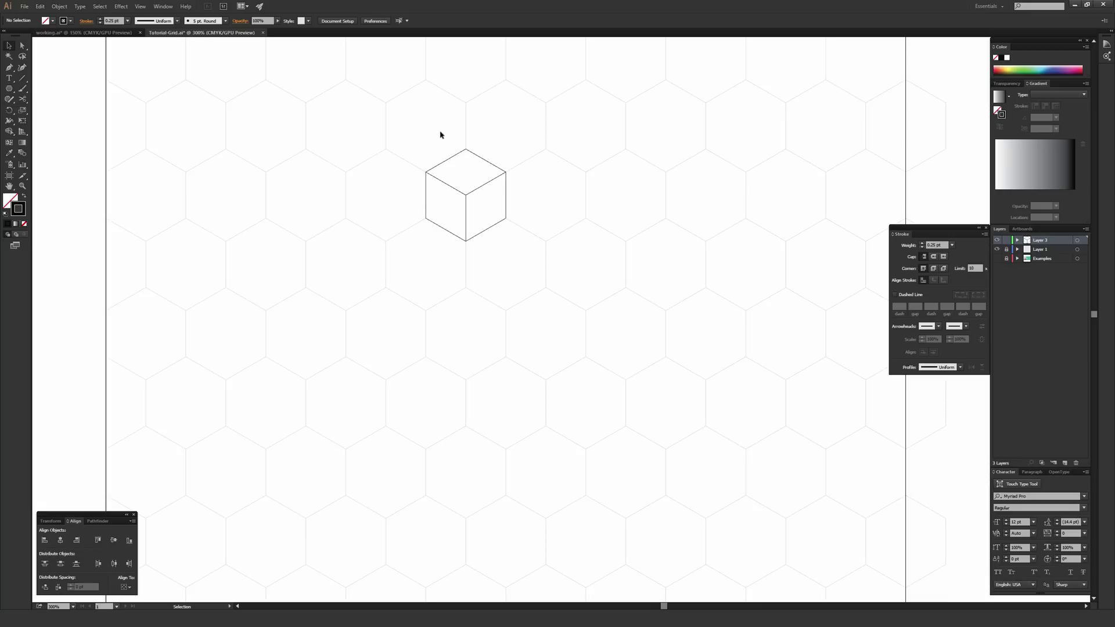
Step: Fill the cube's top face with a light cyan
left_click(9, 47)
left_click(454, 157)
double_click(10, 202)
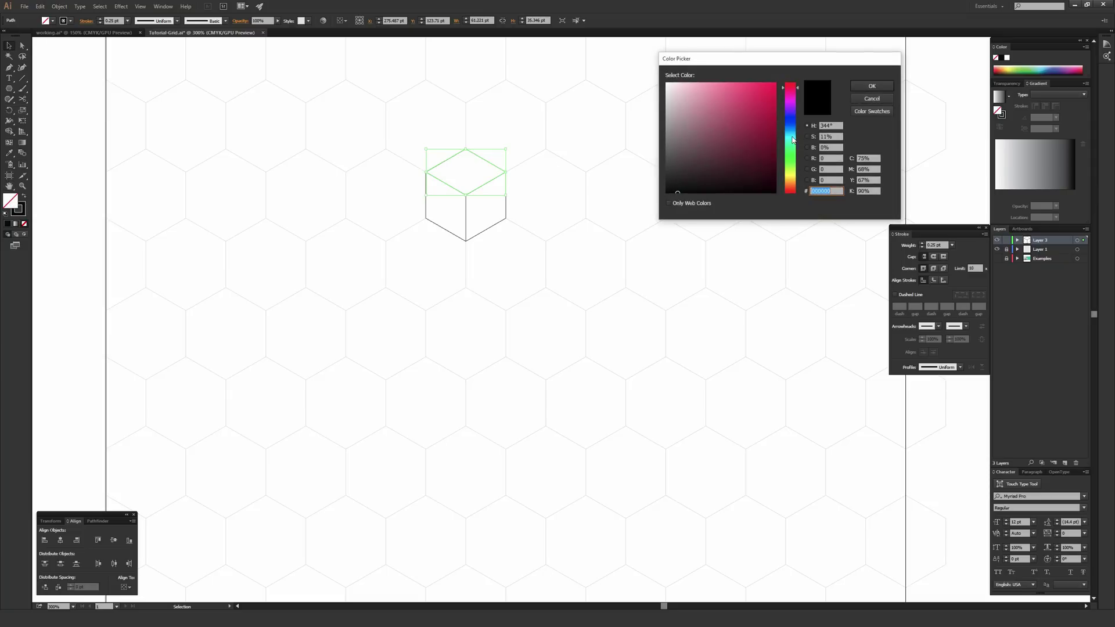
left_click(791, 137)
left_click_drag(736, 94, 718, 83)
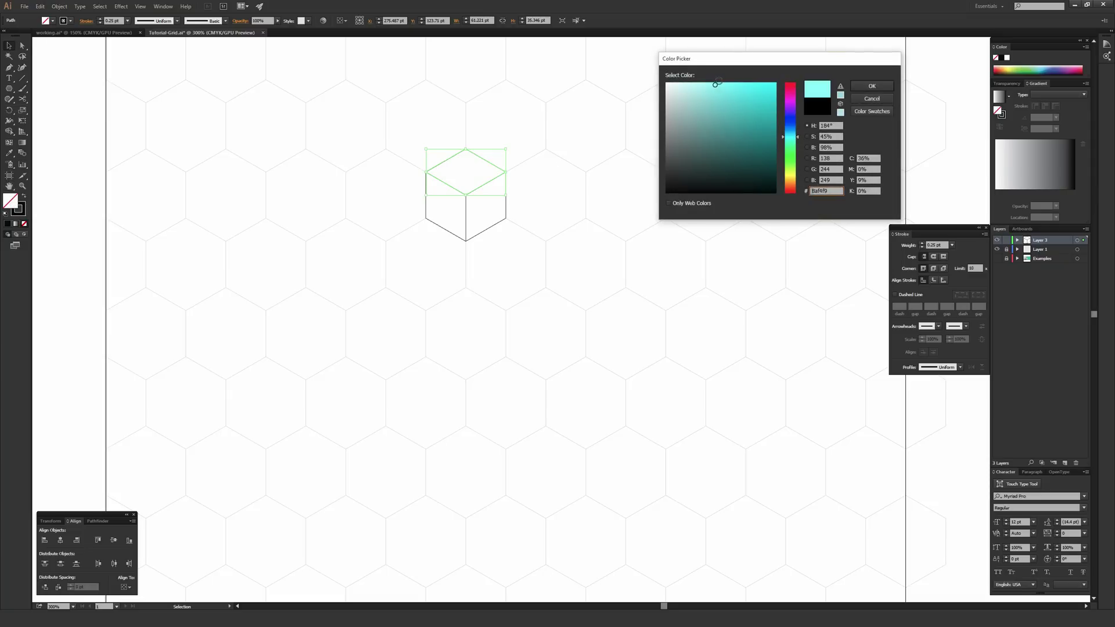
left_click(856, 90)
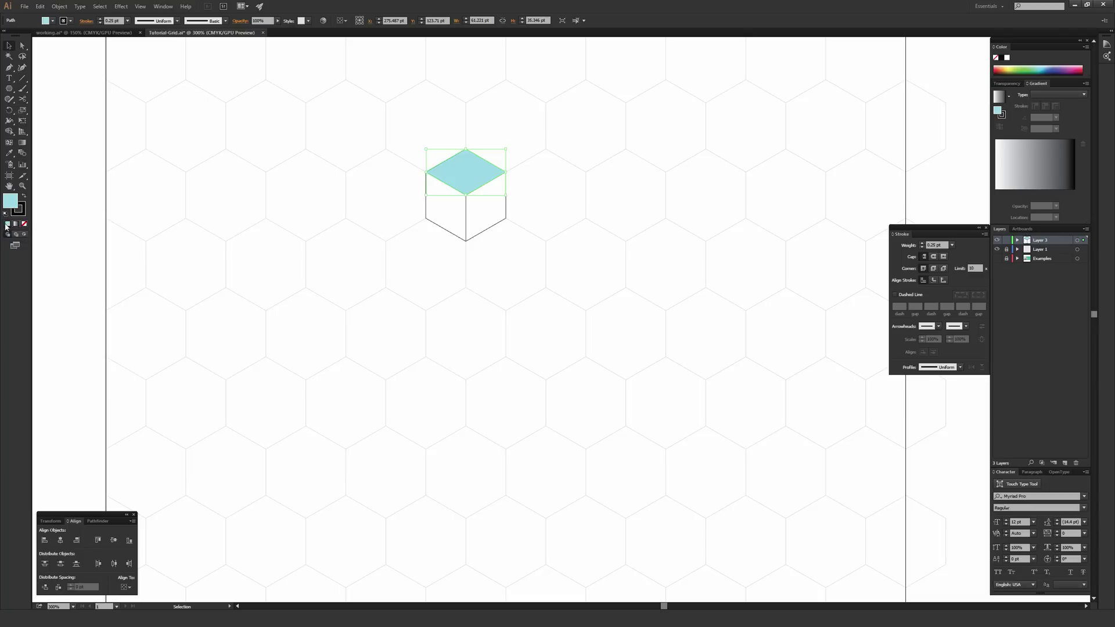
double_click(11, 202)
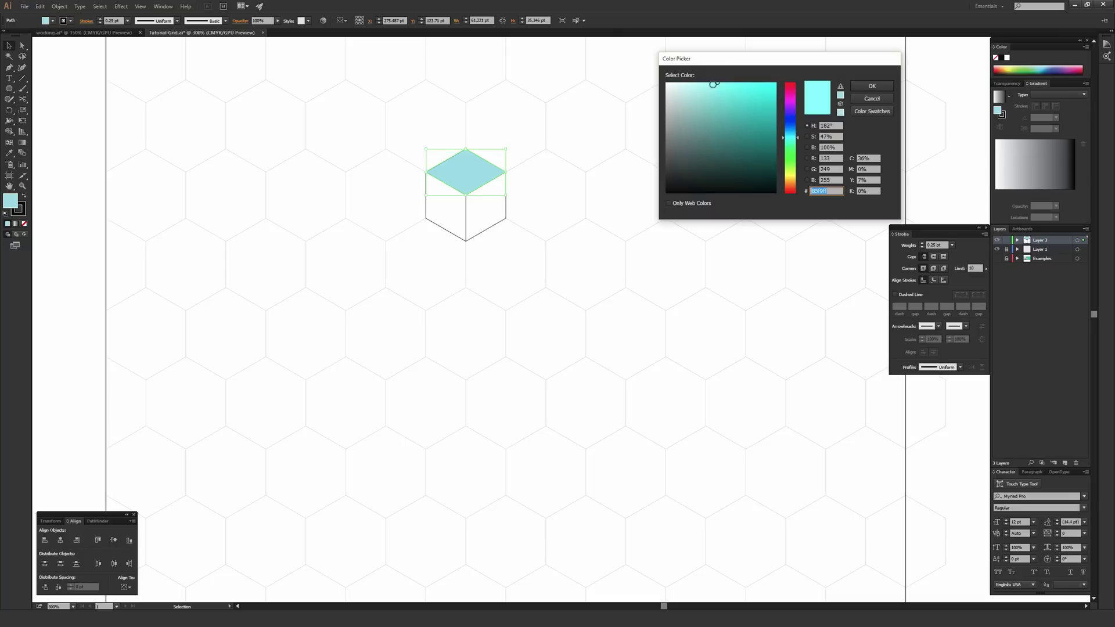
left_click(872, 86)
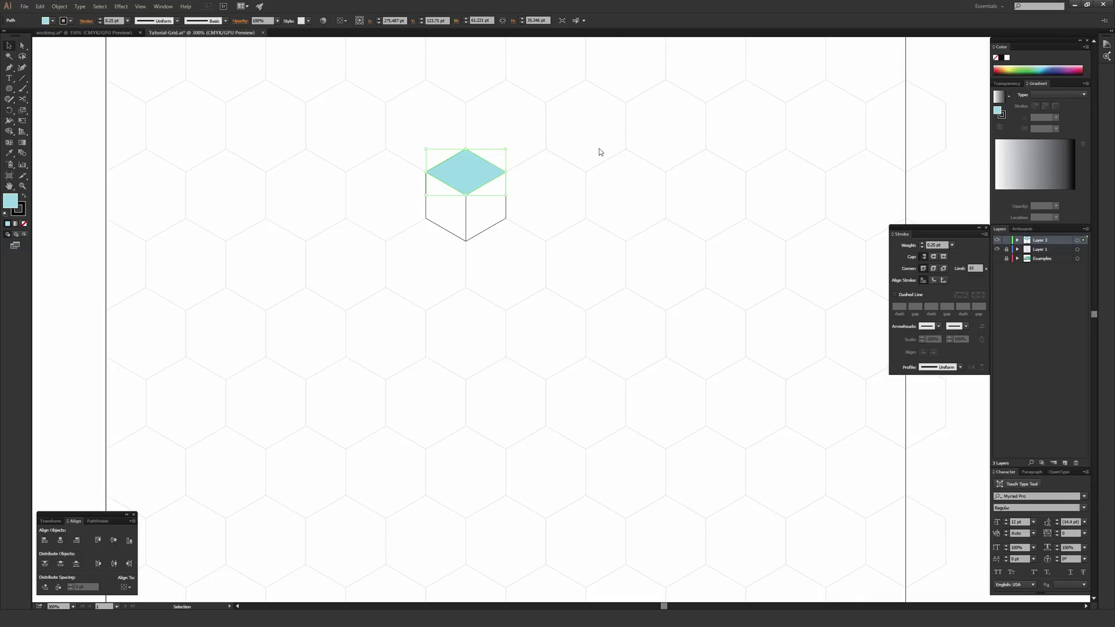
left_click(651, 135)
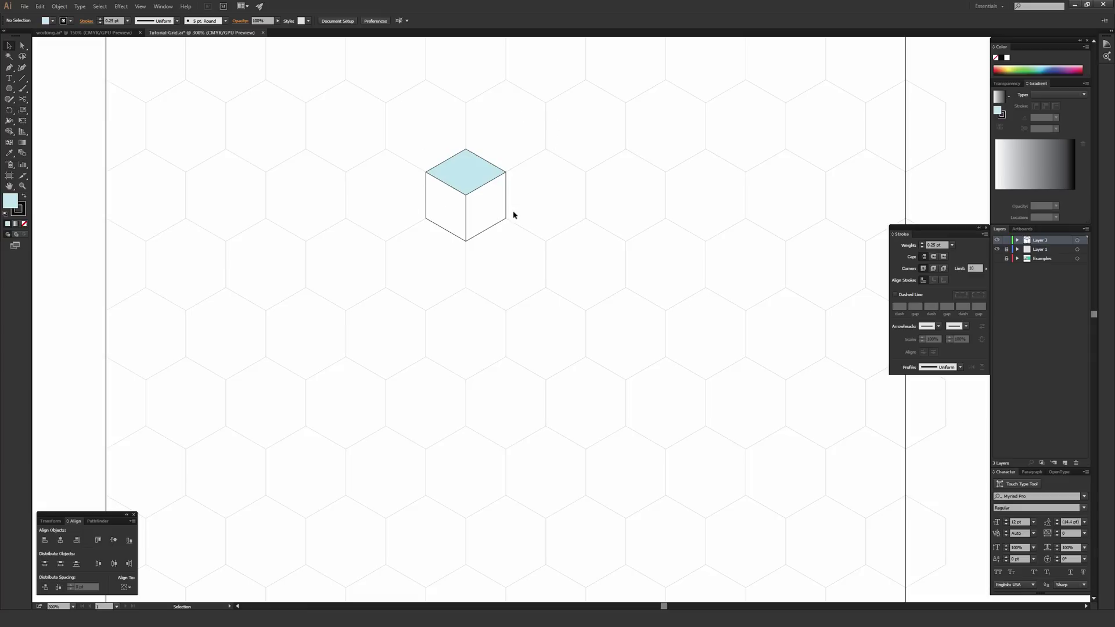
Step: Copy the top face's fill onto the cube's left face with the Eyedropper and deepen it to a medium teal
left_click(440, 229)
left_click(394, 244)
left_click(443, 211)
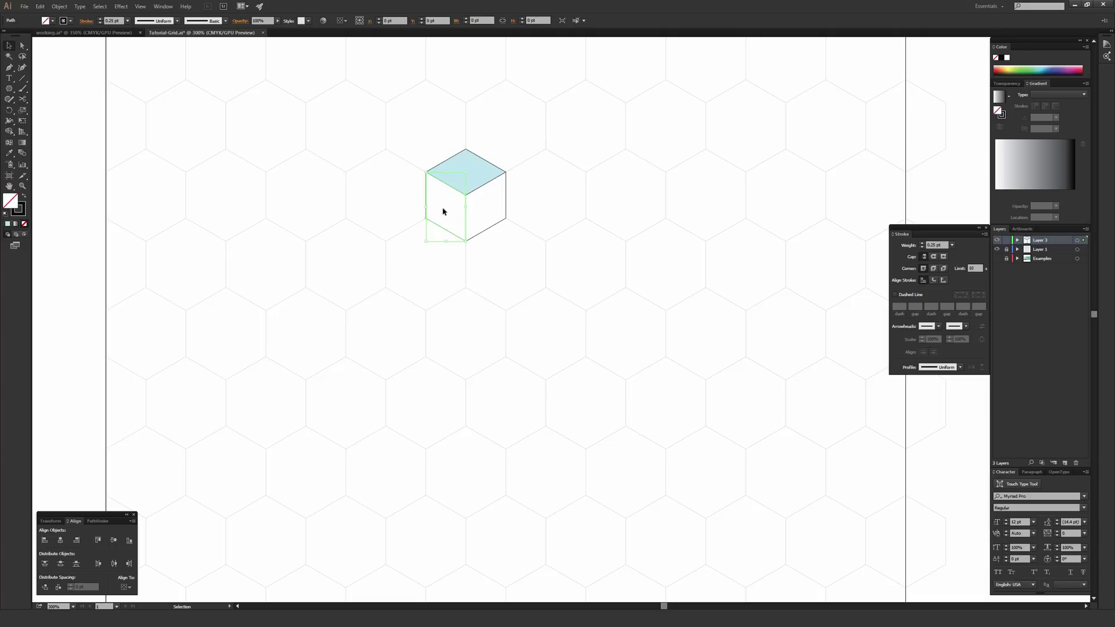
key("i")
left_click(470, 165)
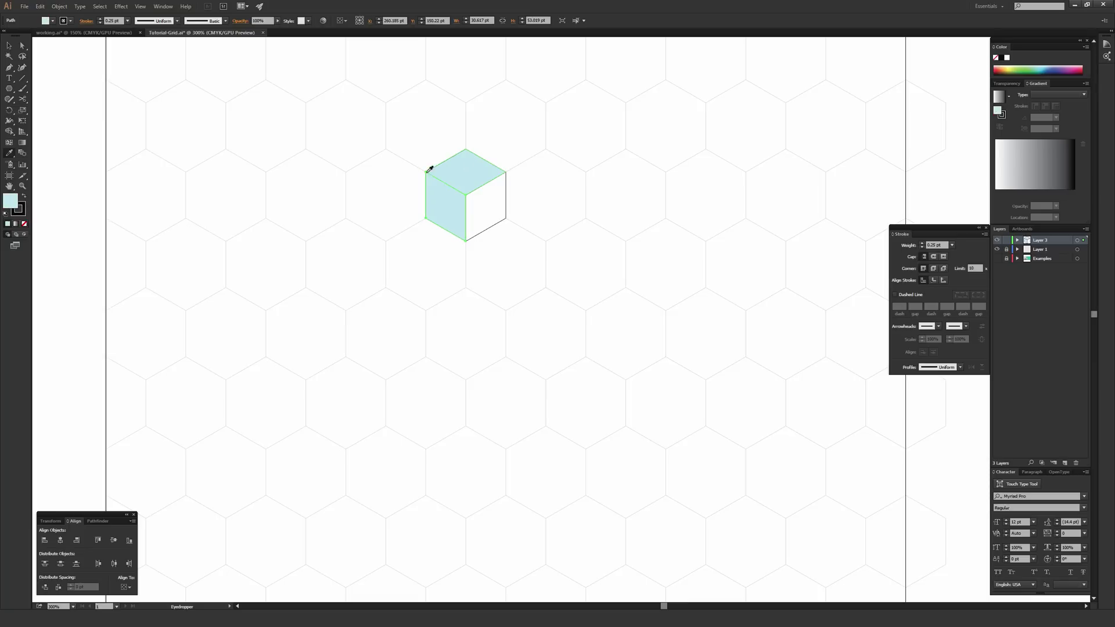
key("v")
double_click(14, 203)
left_click(742, 84)
left_click(734, 94)
left_click(872, 86)
Step: Copy the left face's fill onto the cube's right face with the Eyedropper and darken it to teal #12938d
left_click(503, 222)
key("i")
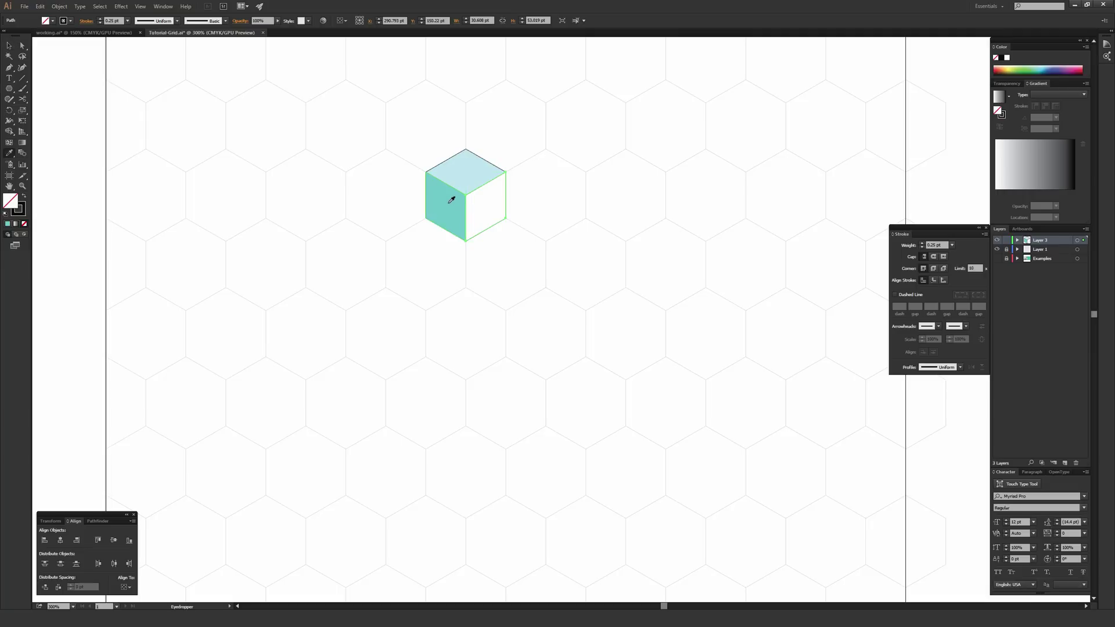
left_click(451, 200)
key("v")
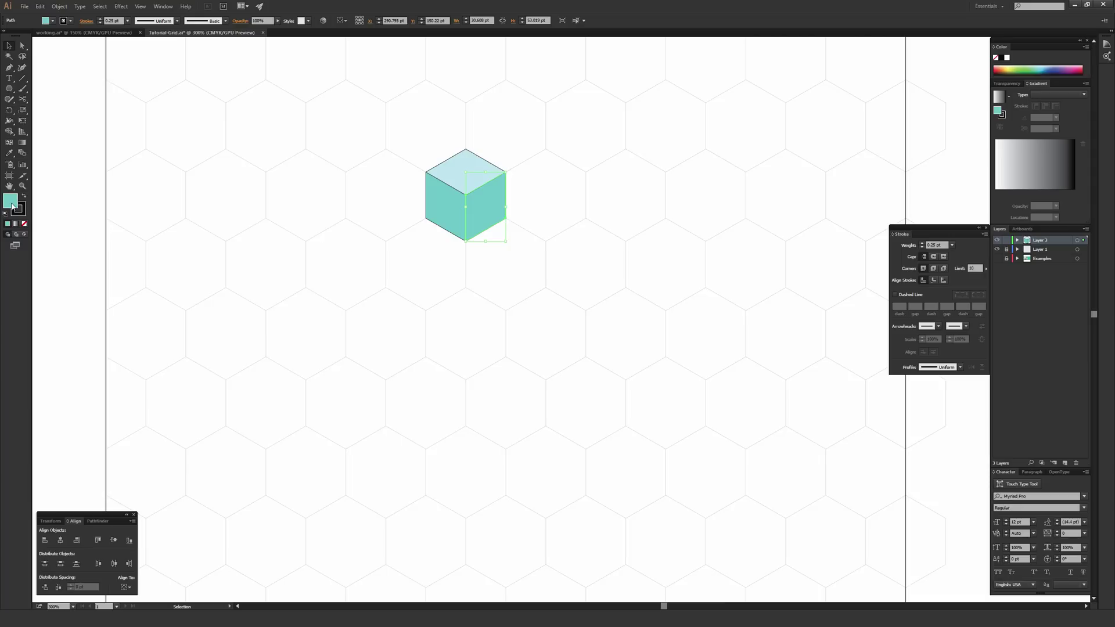
double_click(12, 204)
left_click(765, 123)
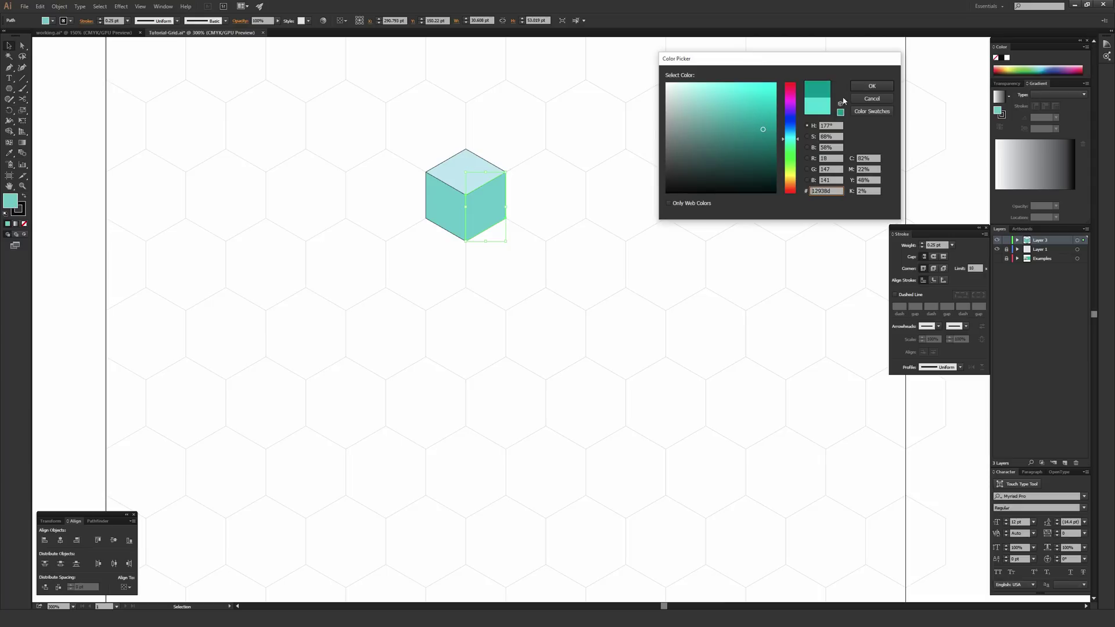
left_click(877, 86)
left_click(559, 176)
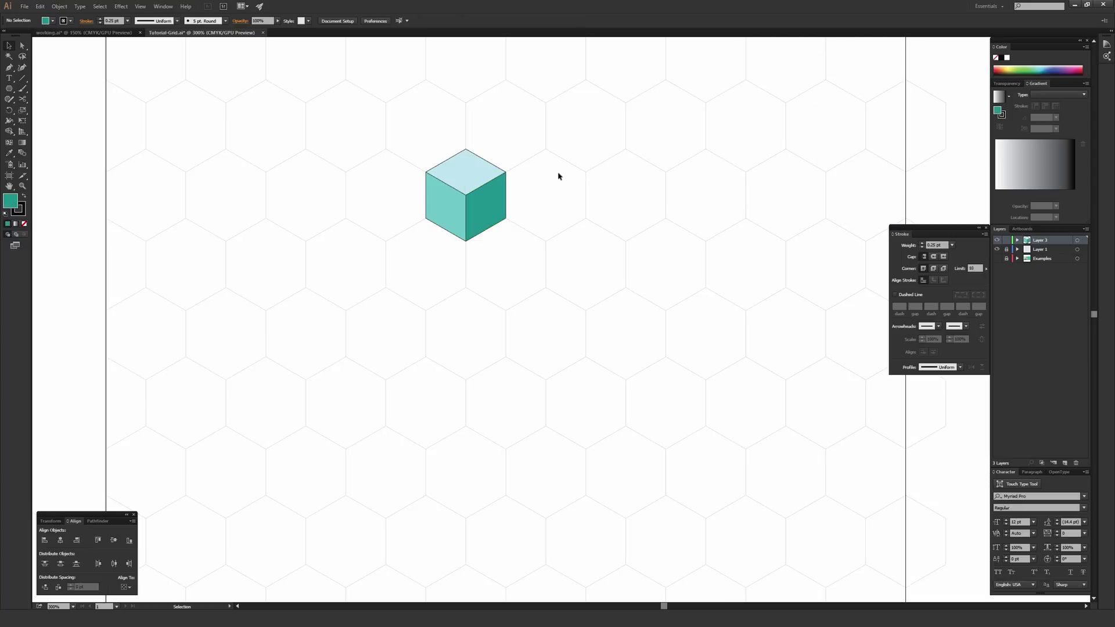
left_click_drag(362, 111, 564, 297)
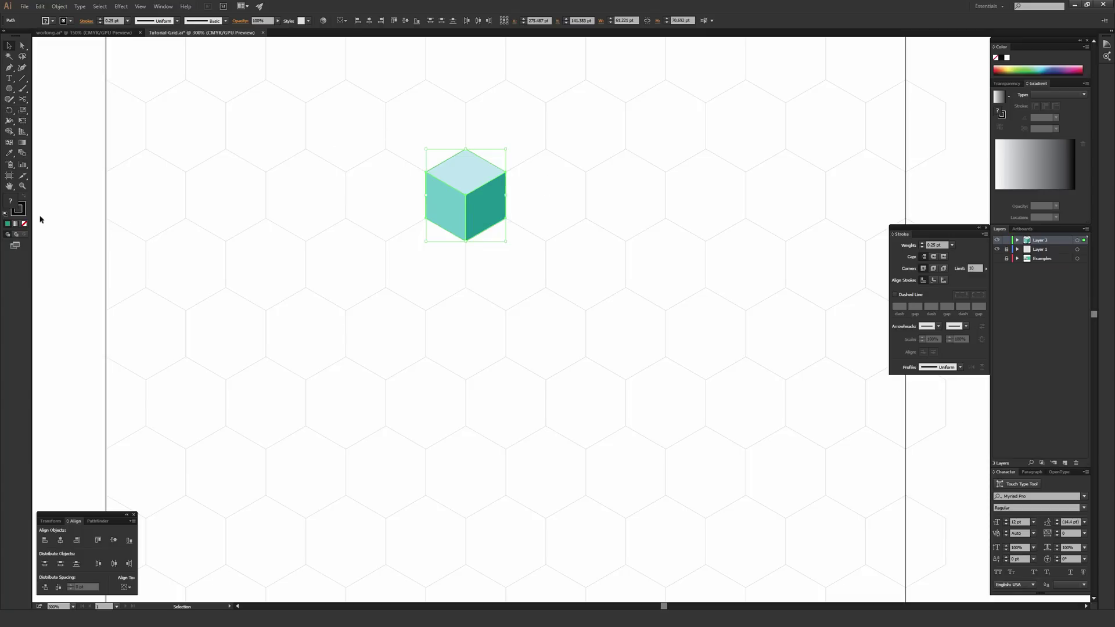
left_click(10, 203)
left_click(24, 213)
left_click(325, 215)
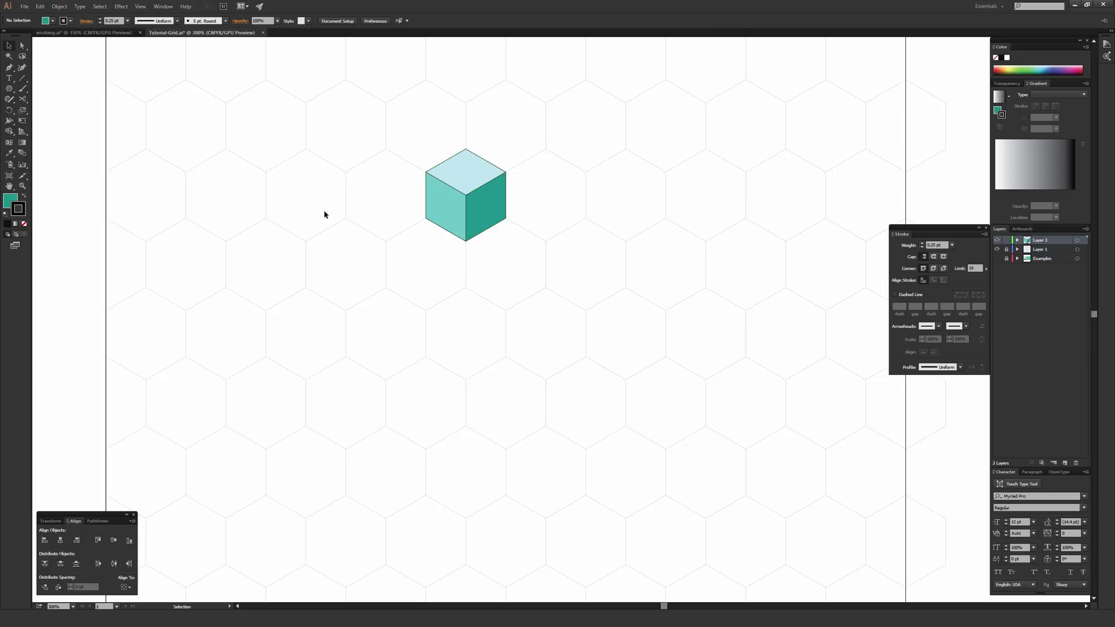
Step: Select all paths with the same fill and stroke as the cube's right face and try removing their stroke
left_click(498, 211)
left_click(99, 6)
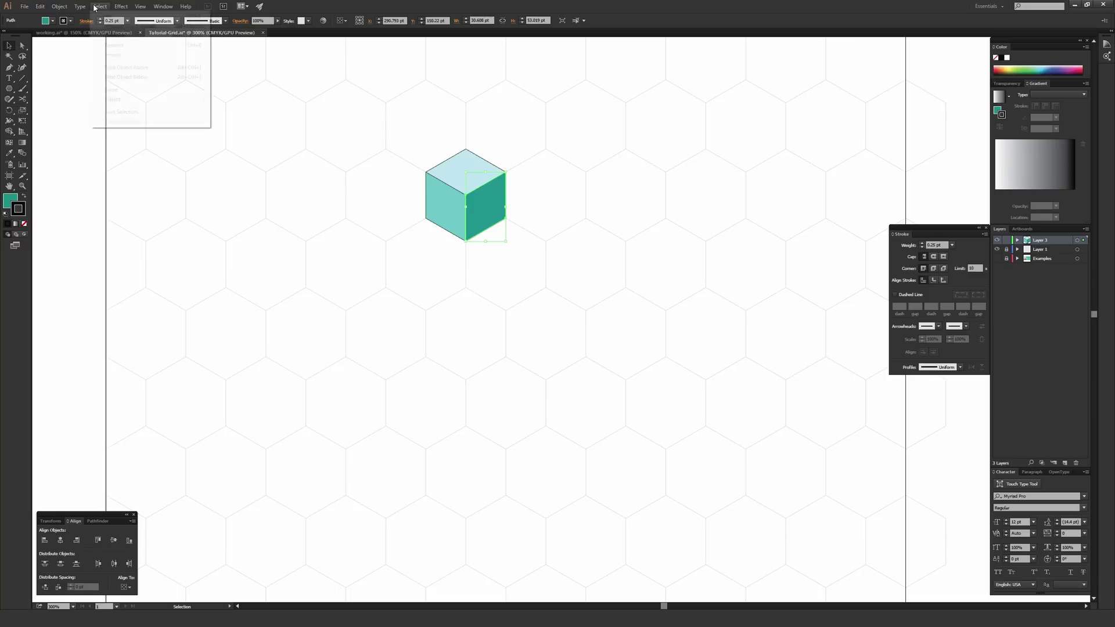
mouse_move(145, 89)
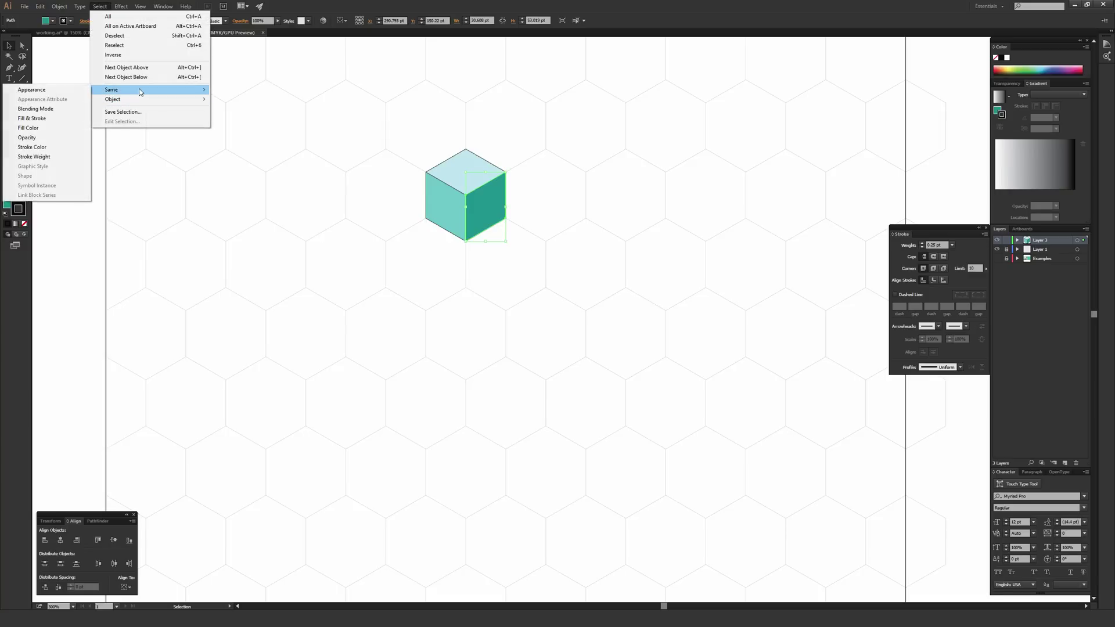
left_click(54, 121)
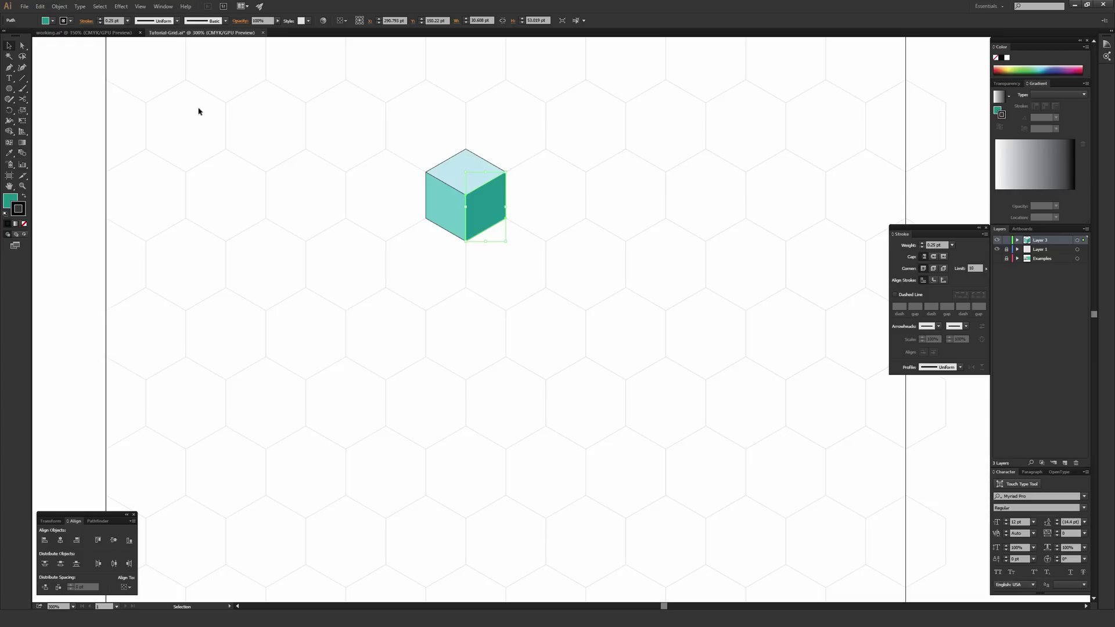
left_click(25, 226)
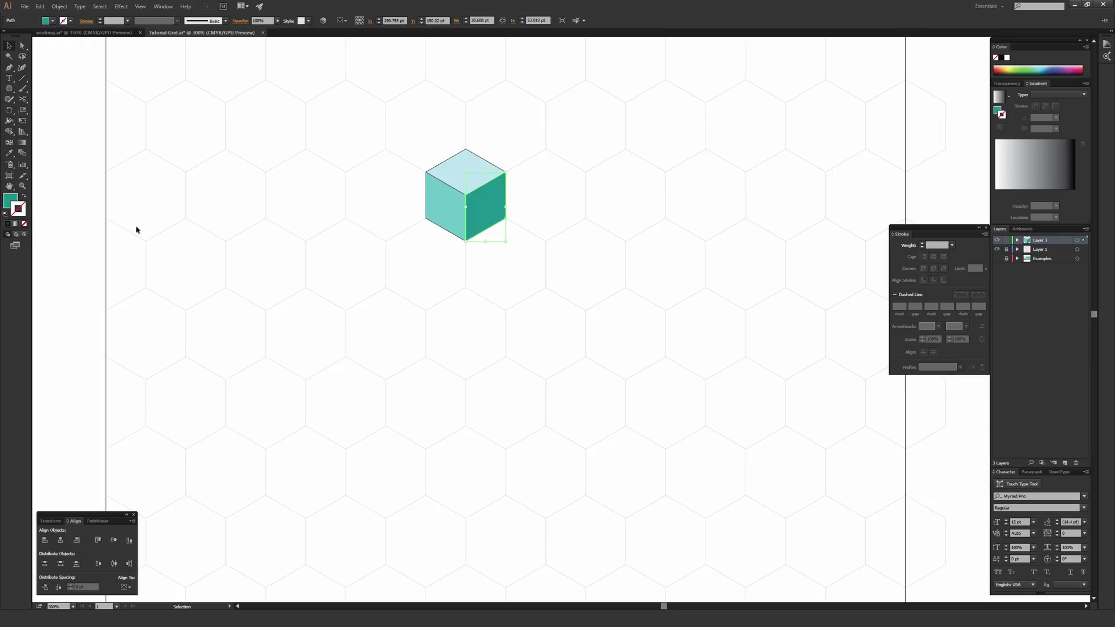
left_click(250, 228)
key("a")
key("v")
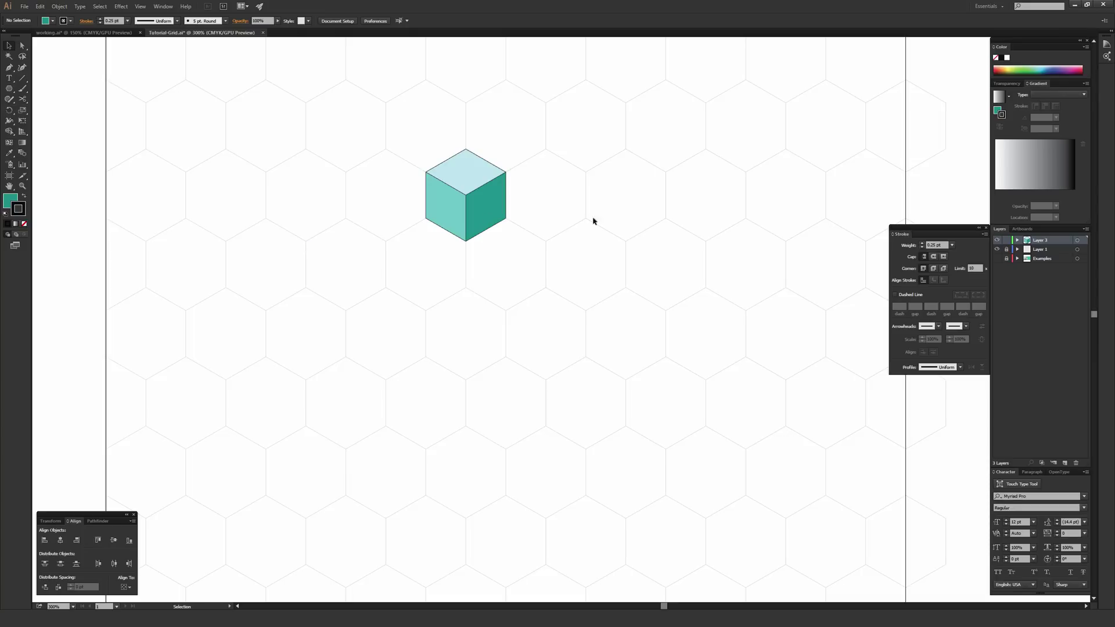
Step: Duplicate the whole cube onto a hexagon to the lower right of the original, snapped to the grid
left_click_drag(332, 111, 675, 341)
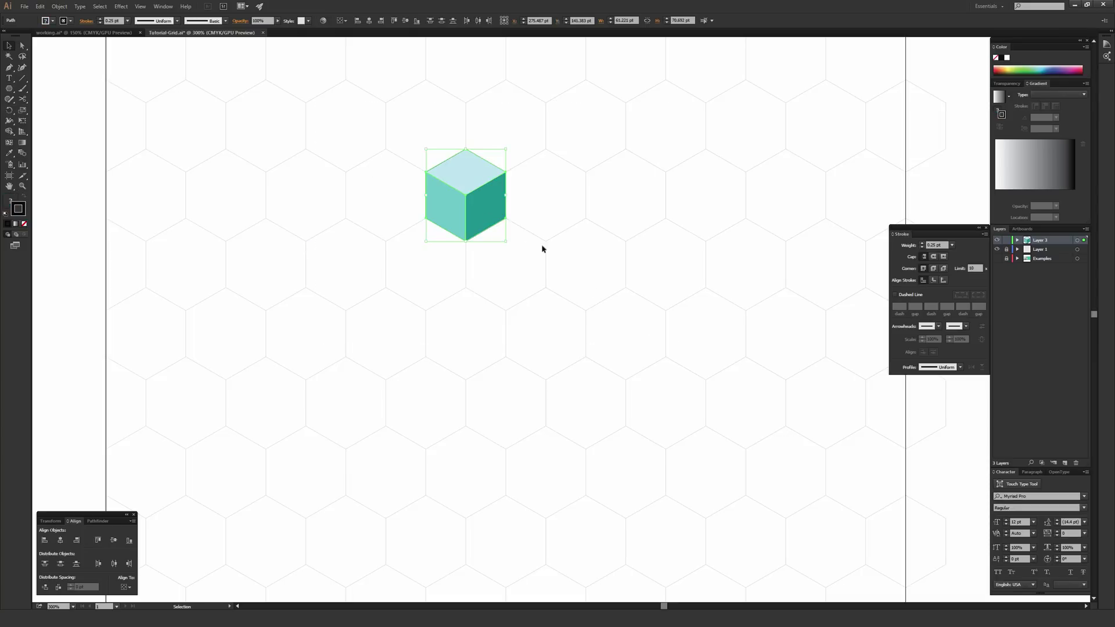
left_click_drag(444, 207, 645, 277)
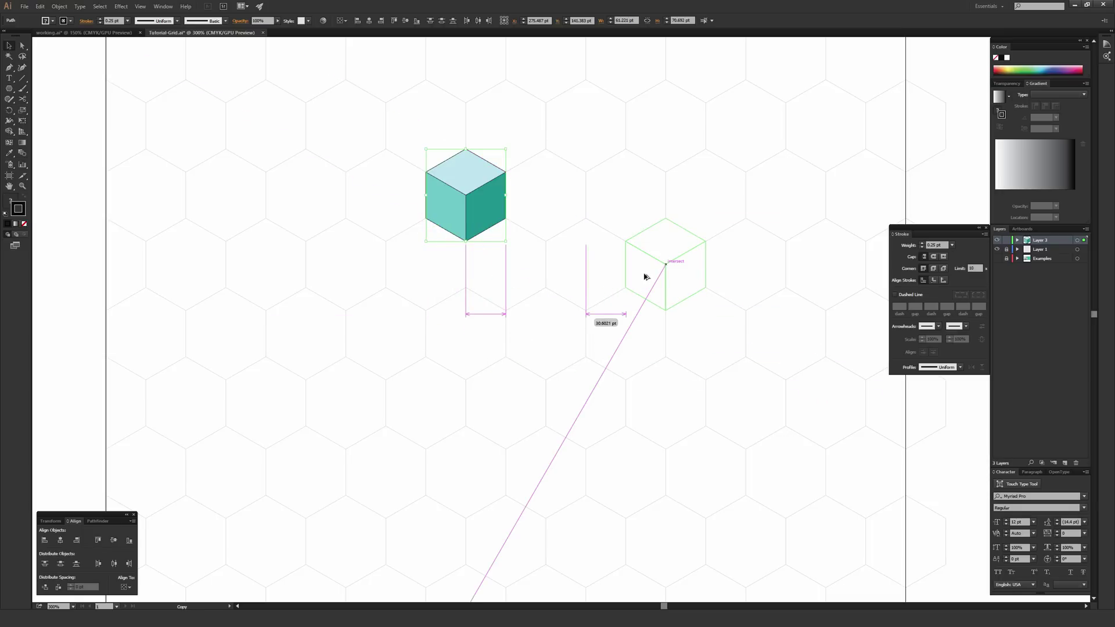
left_click_drag(647, 277, 647, 278)
left_click(742, 343)
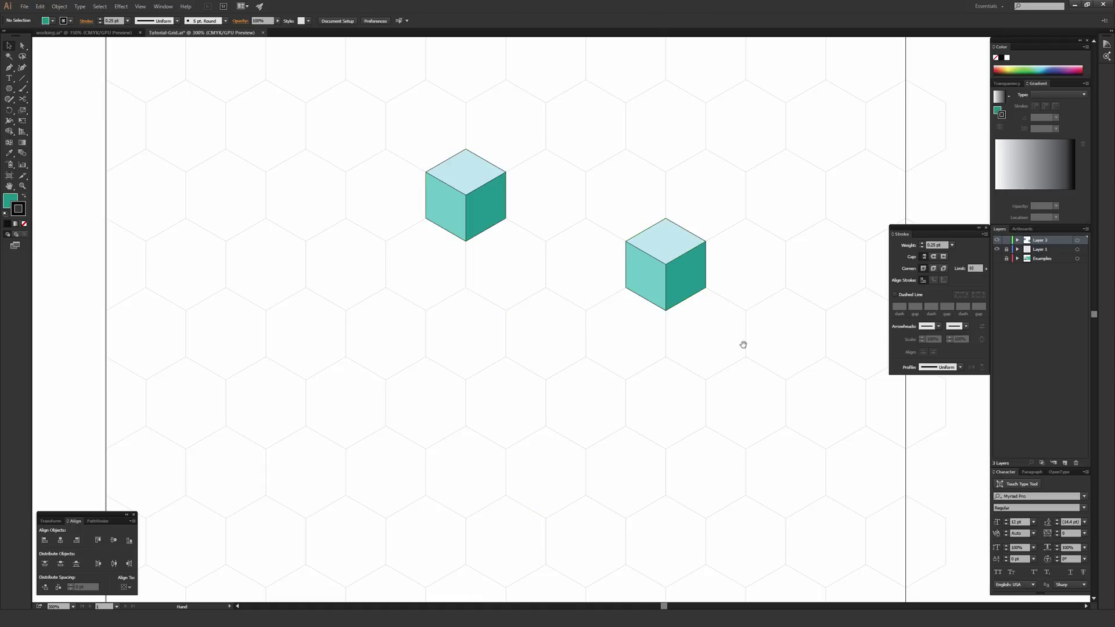
Step: Direct-select the copied cube's upper anchor points and move them straight up one and a half hexagon heights to form a tall column
left_click_drag(742, 344, 602, 324)
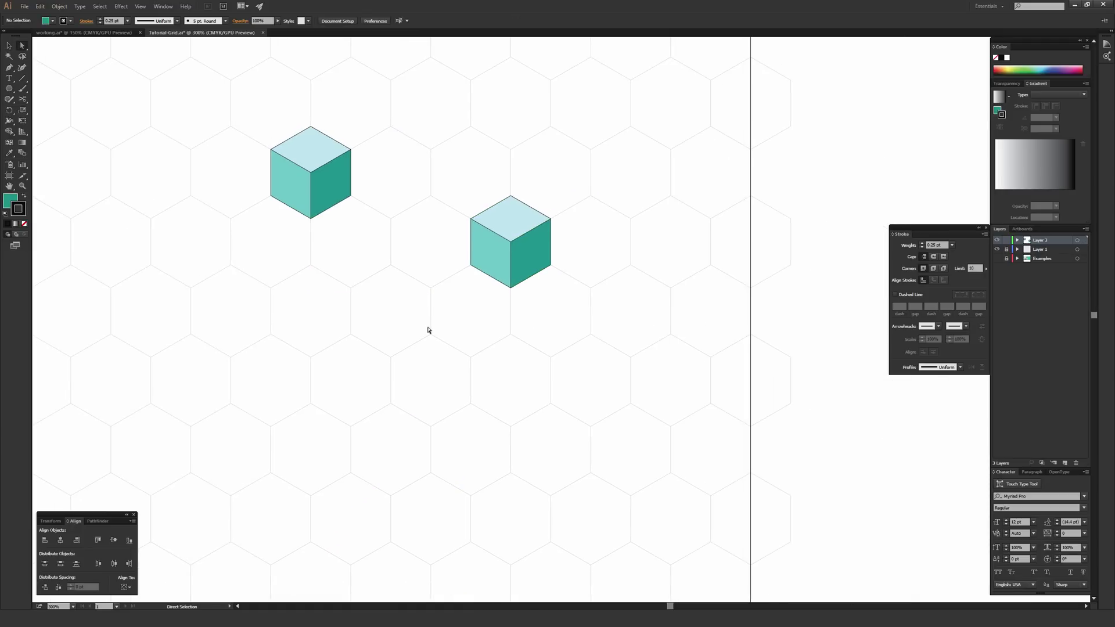
left_click(22, 46)
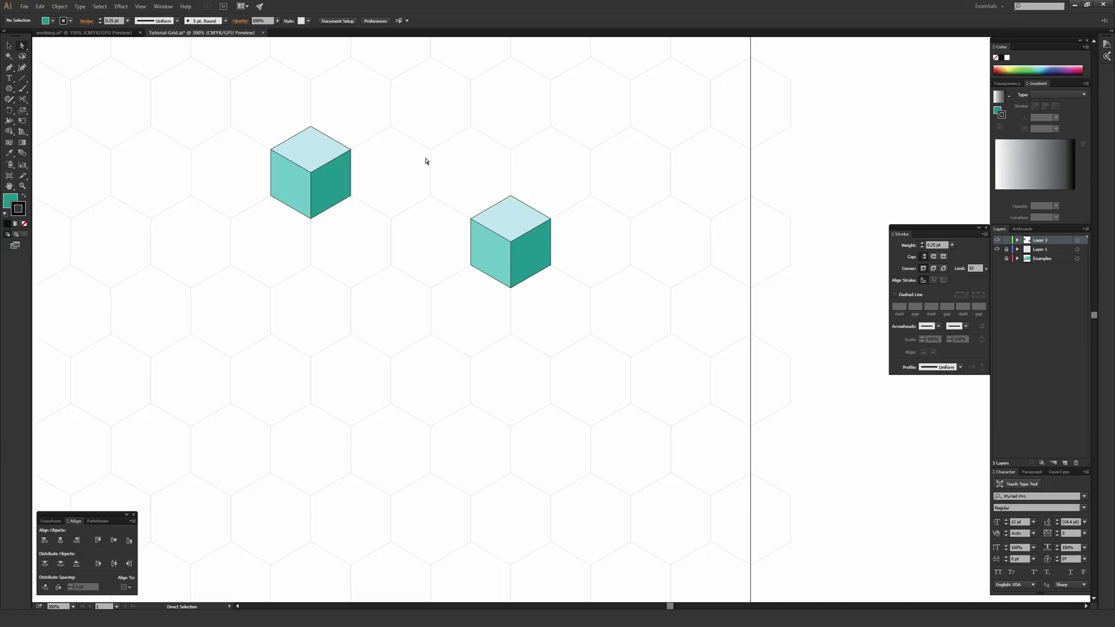
left_click_drag(565, 252, 566, 254)
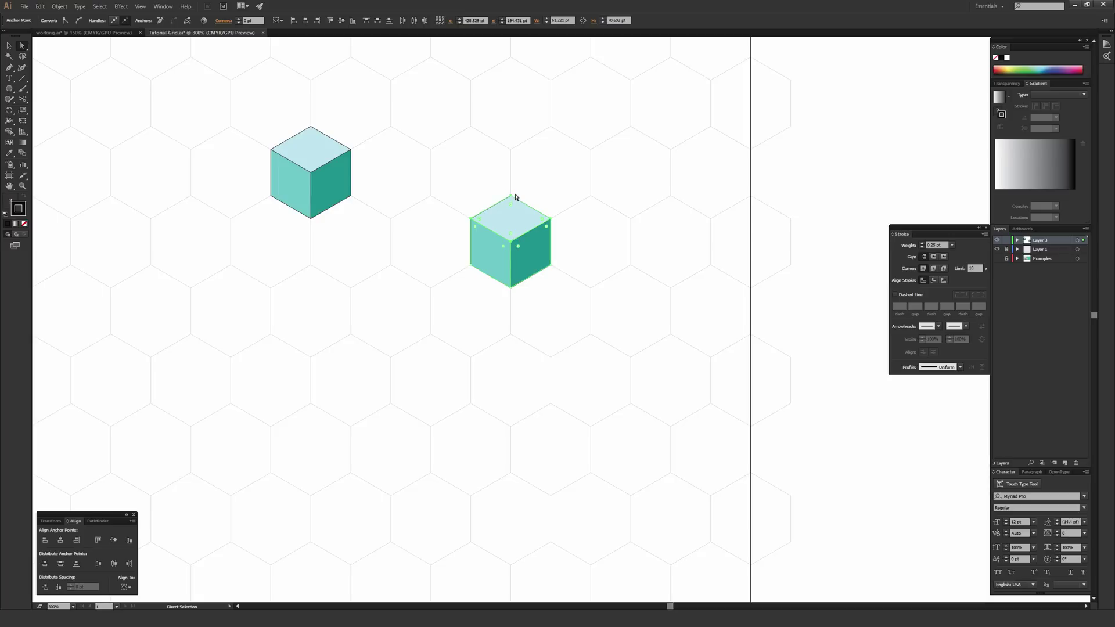
scroll(530, 207, "up", 3)
left_click(436, 212)
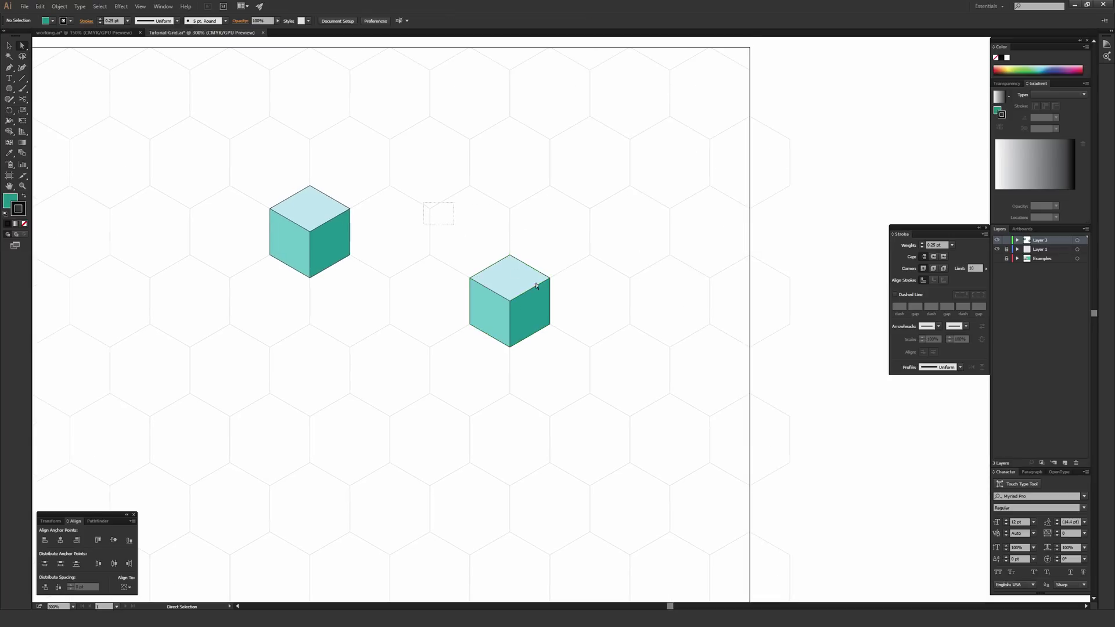
left_click_drag(587, 312, 587, 311)
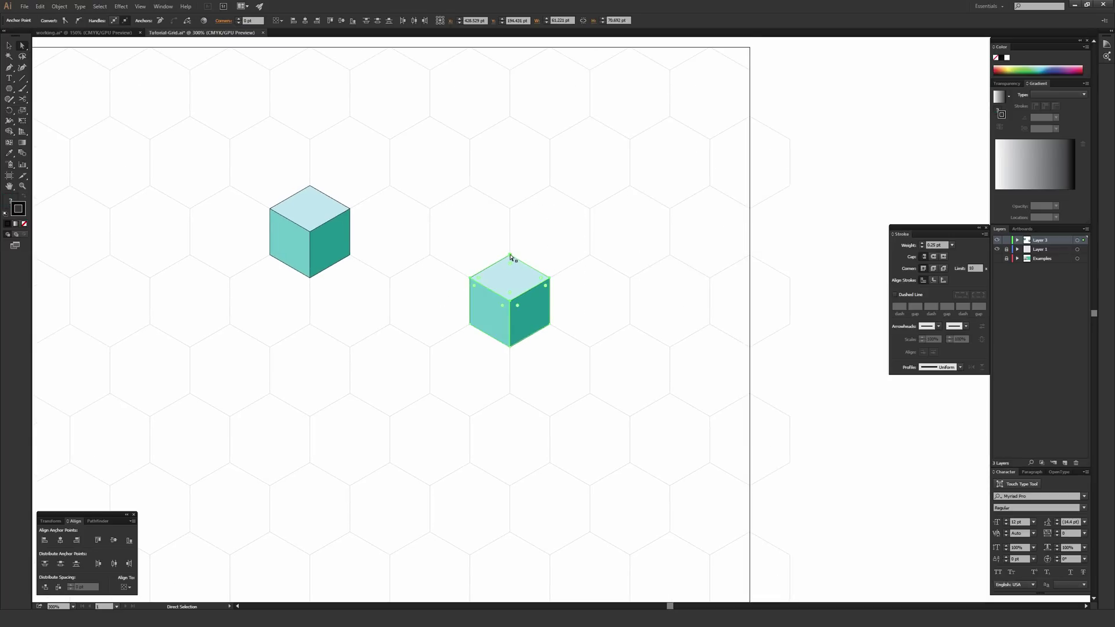
left_click_drag(510, 256, 516, 119)
left_click(562, 255)
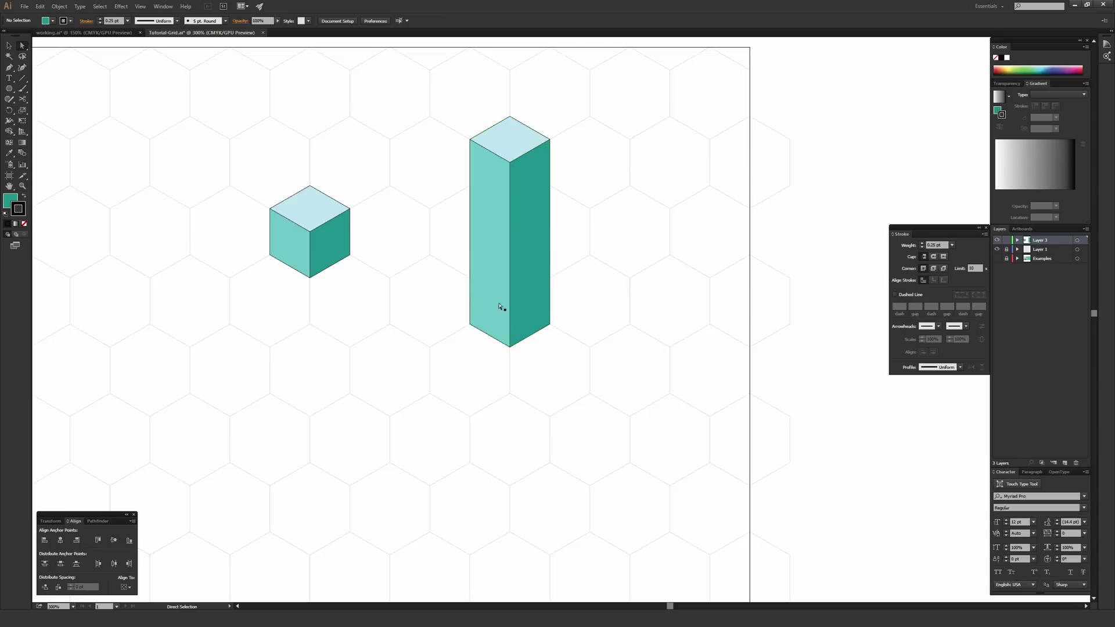
Step: Move the tall column's lower anchor points straight down by half a hexagon height, keeping them on the grid
left_click_drag(620, 393, 464, 321)
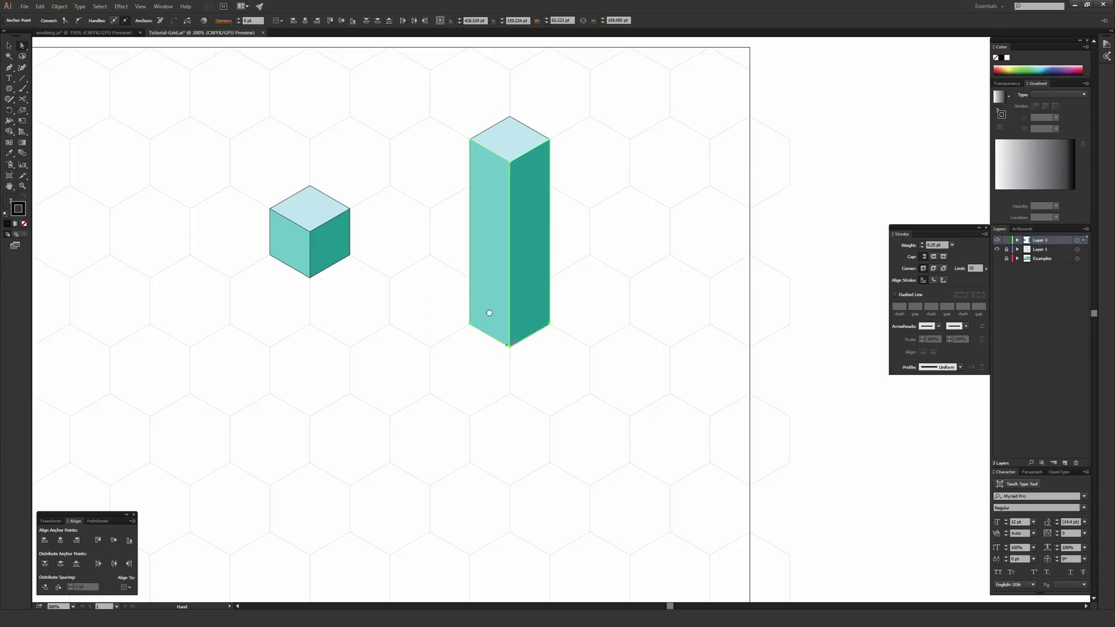
scroll(493, 302, "down", 3)
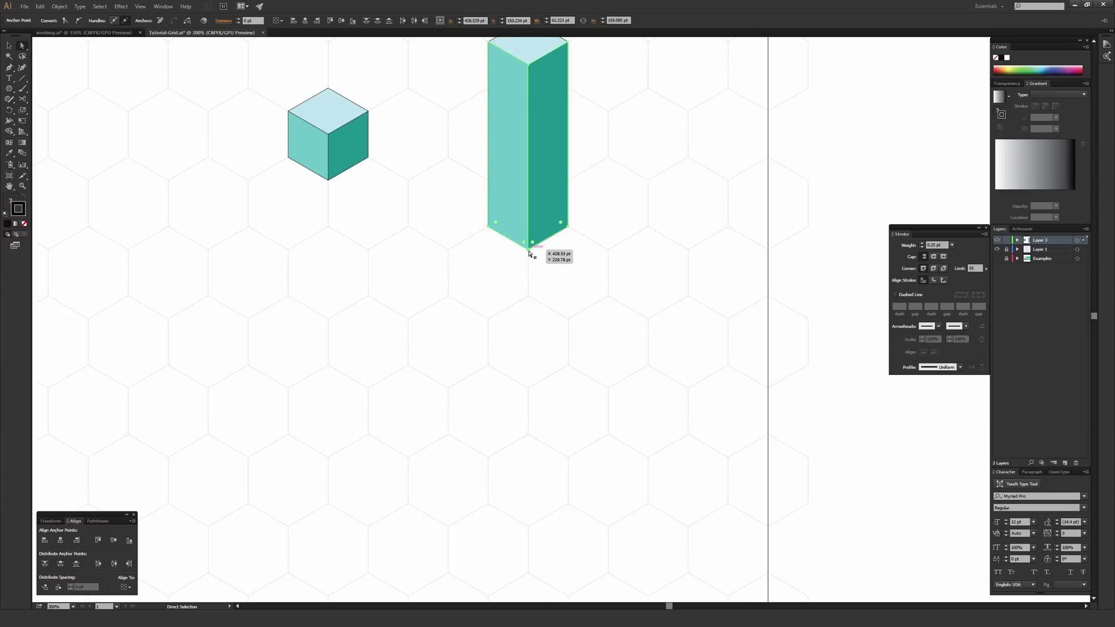
left_click_drag(528, 252, 530, 299)
Step: Duplicate the original cube onto a hexagon farther down the artboard, slightly to its left
scroll(530, 300, "left", 5)
key("v")
left_click_drag(523, 129, 482, 475)
left_click(664, 281)
Step: Direct-select the lower cube copy's left-face anchor points and move them diagonally down-left along the grid to form a long horizontal bar
scroll(664, 282, "down", 5)
scroll(664, 281, "left", 4)
key("a")
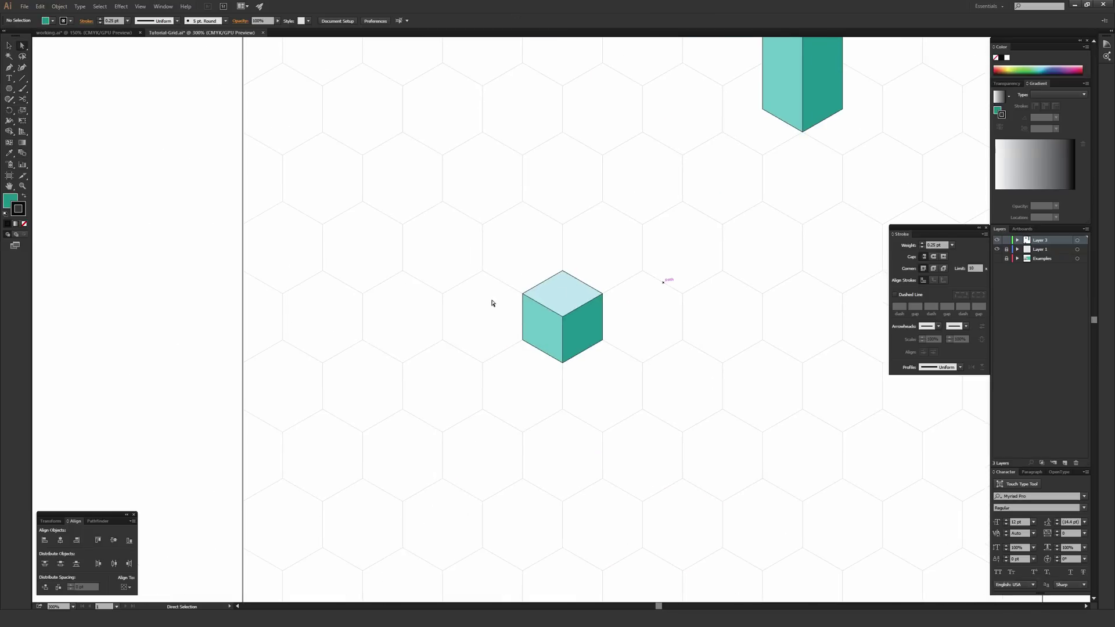
left_click_drag(563, 366, 569, 377)
left_click_drag(569, 378, 568, 375)
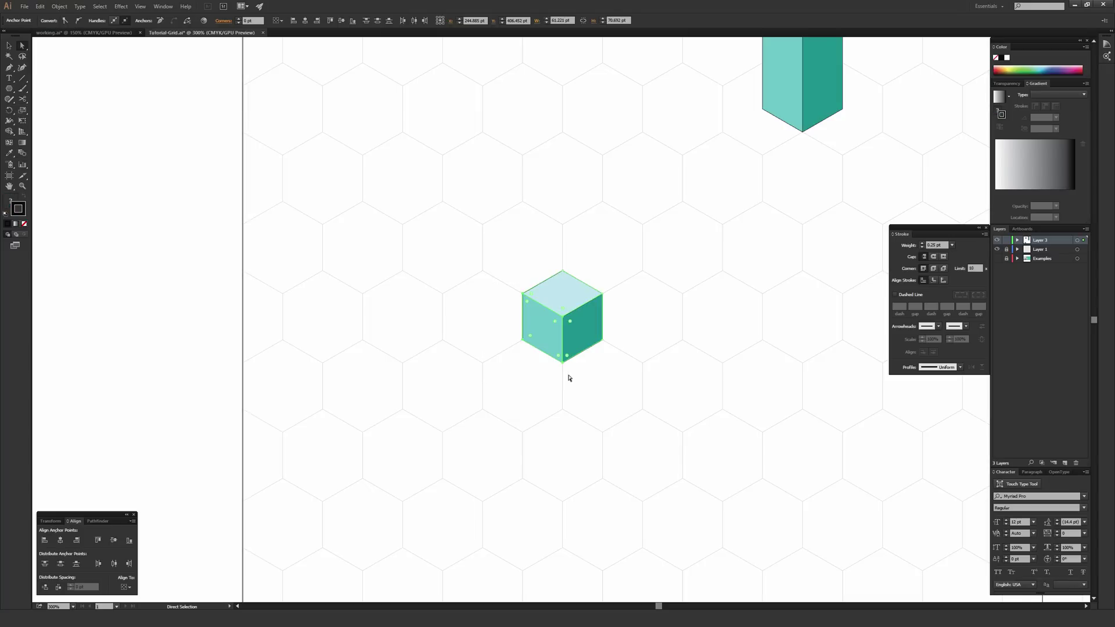
scroll(451, 216, "down", 5)
scroll(451, 217, "right", 1)
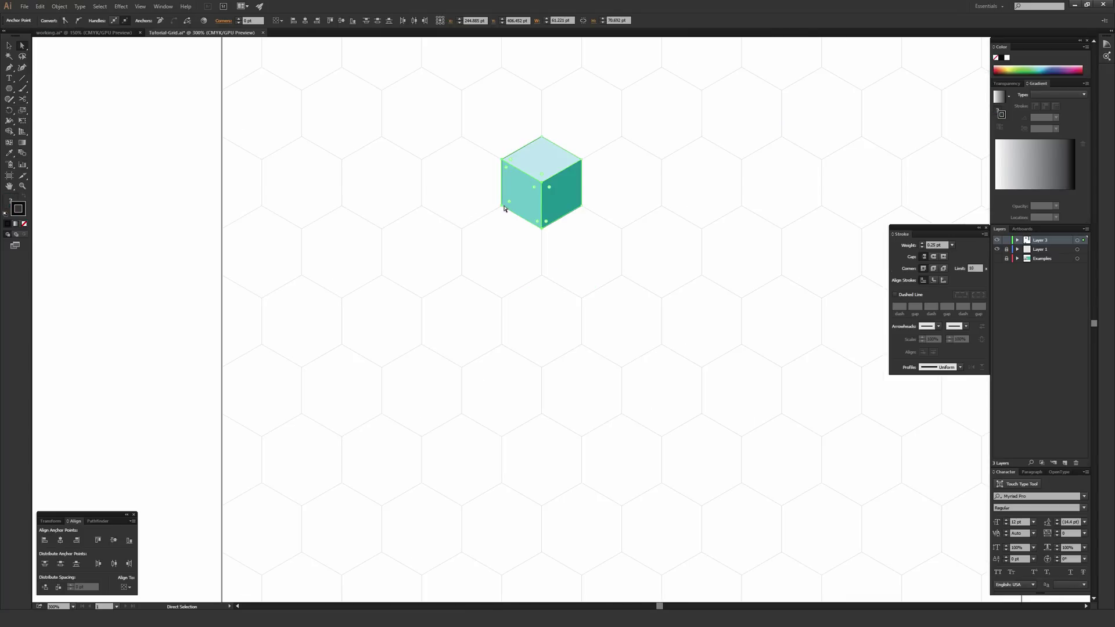
left_click_drag(503, 208, 503, 208)
left_click_drag(496, 212, 262, 347)
left_click(512, 344)
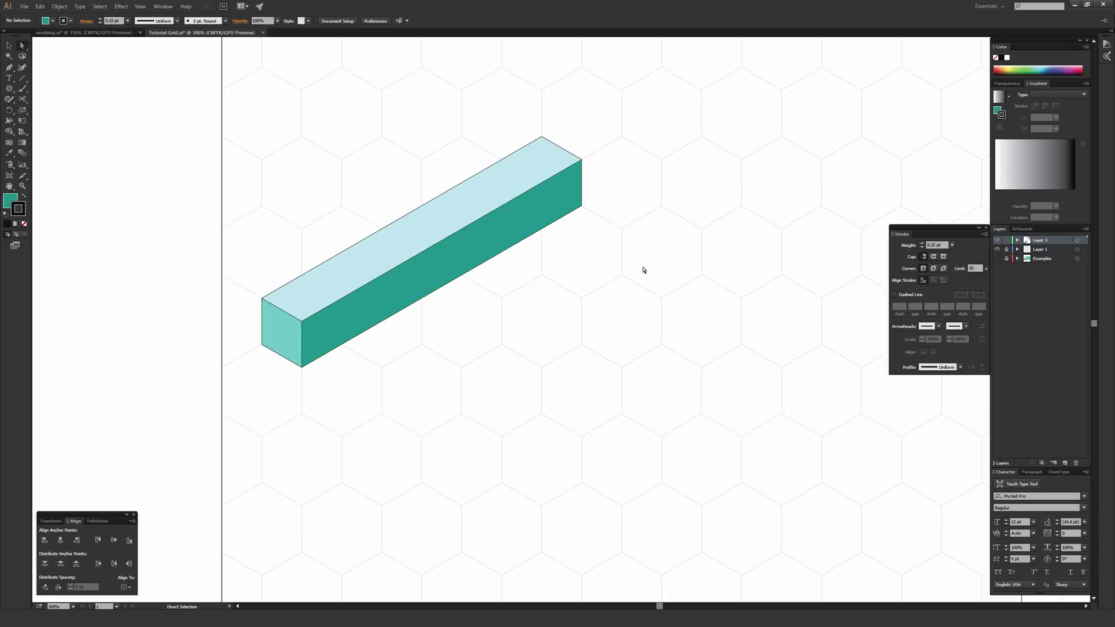
key("ctrl+minus")
key("ctrl+minus")
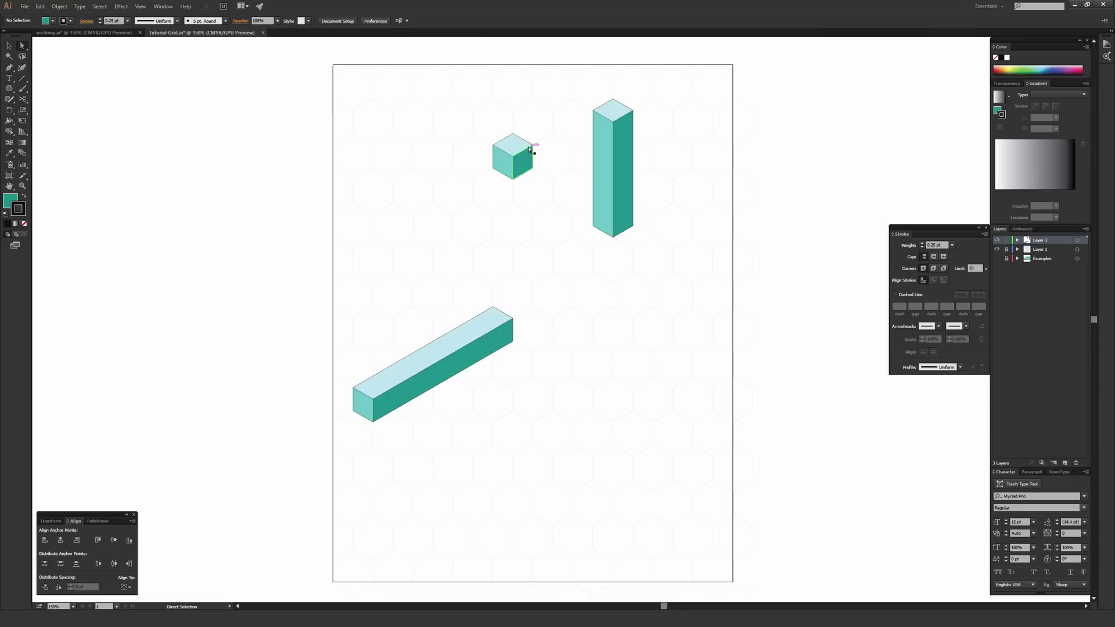
Step: Try grouping the original cube's three faces and moving the group farther down the artboard
key("v")
left_click_drag(559, 228, 561, 228)
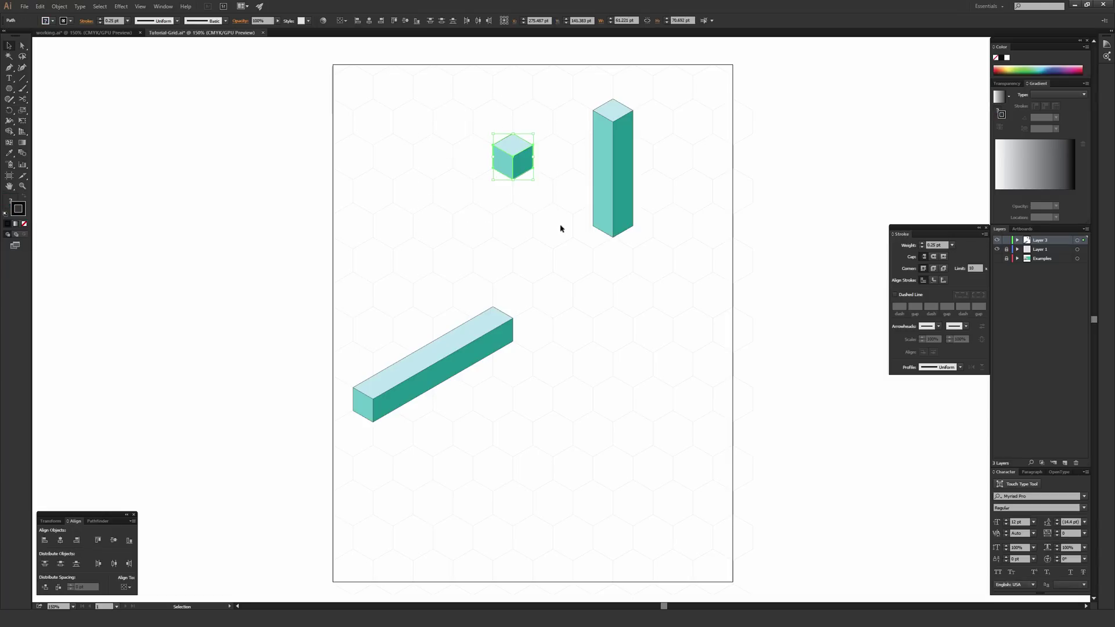
key("ctrl+g")
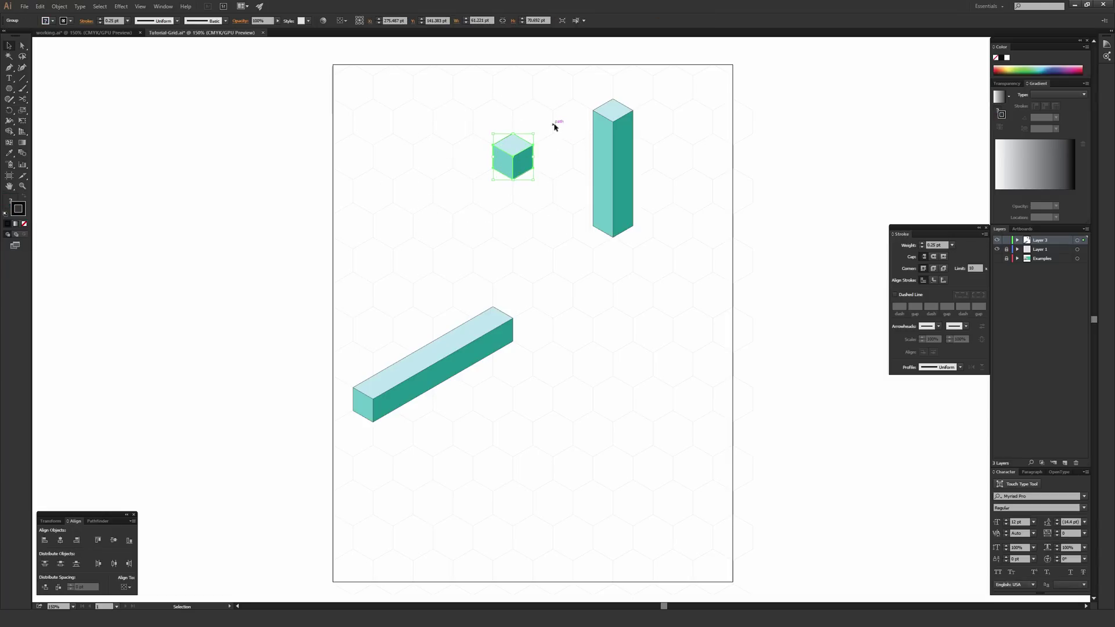
left_click_drag(510, 149, 521, 237)
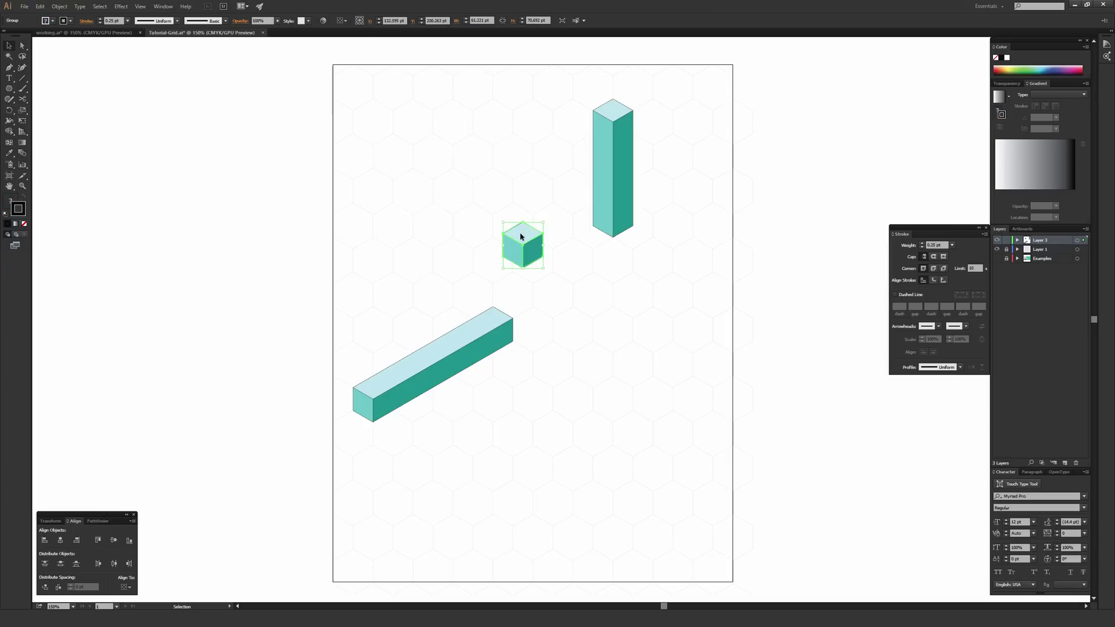
key("ctrl+z")
key("ctrl+z")
key("a")
key("ctrl+shift+z")
key("ctrl+shift+z")
key("ctrl+z")
key("ctrl+z")
left_click(533, 202)
Step: Draw a closed, unfilled right-pointing chevron with the Pen tool along the grid in the artboard's lower-right area as a block's top face
scroll(563, 232, "down", 4)
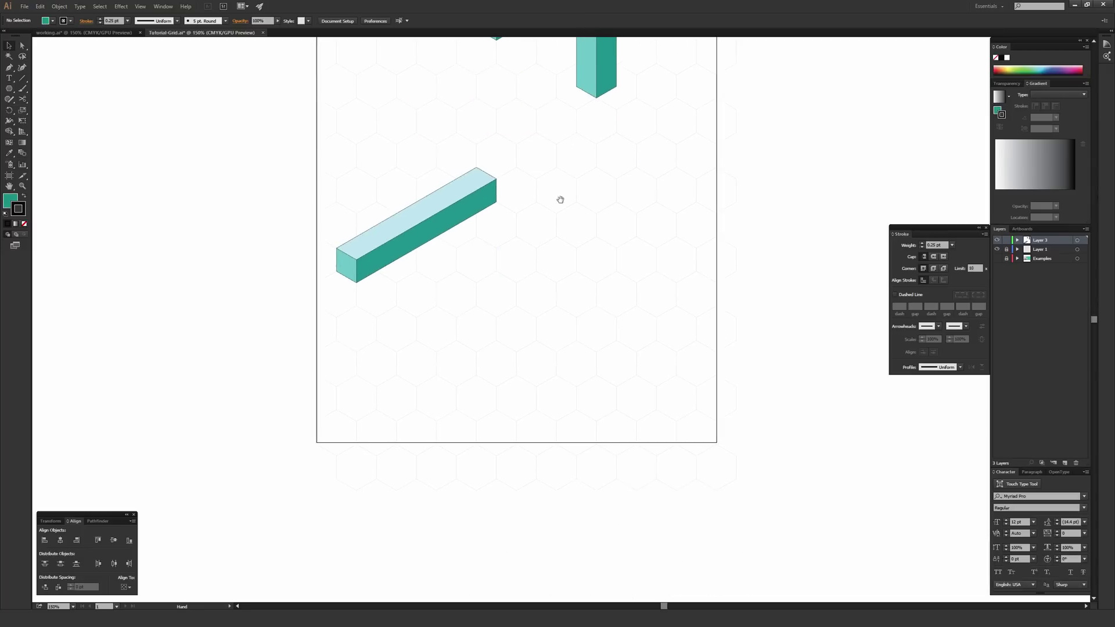
key("ctrl+plus")
key("ctrl+plus")
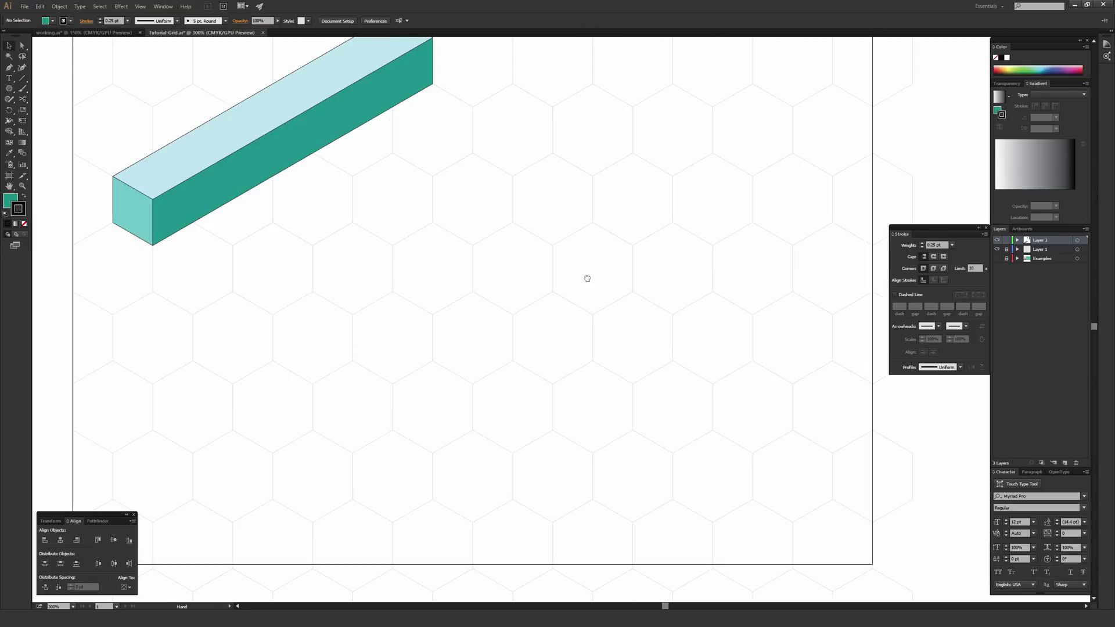
left_click_drag(588, 277, 532, 227)
key("space")
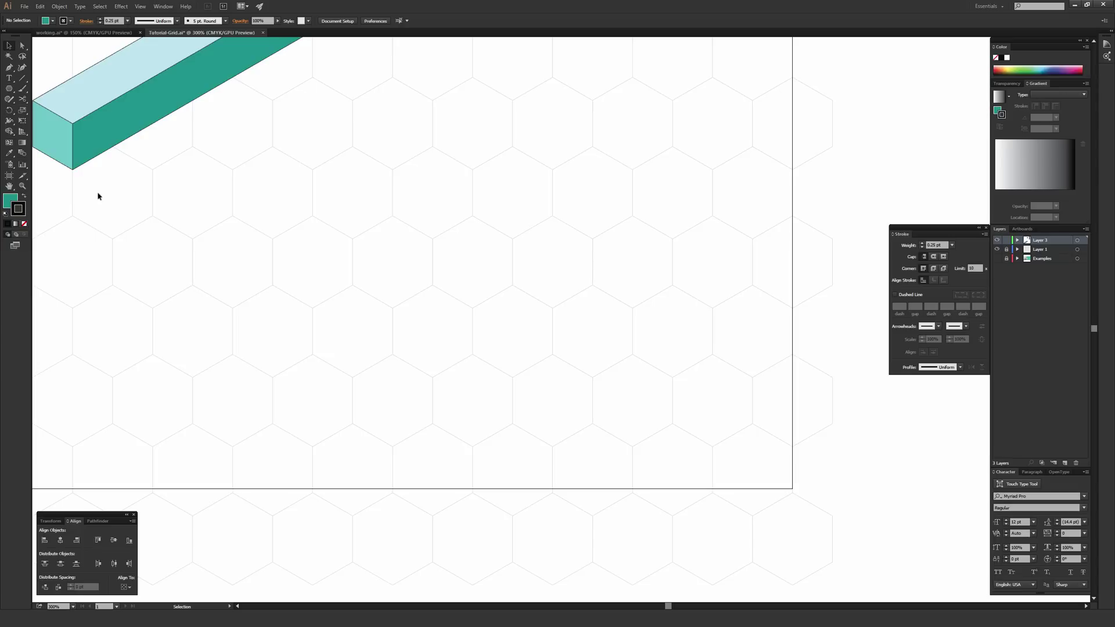
left_click(27, 225)
key("p")
left_click(392, 170)
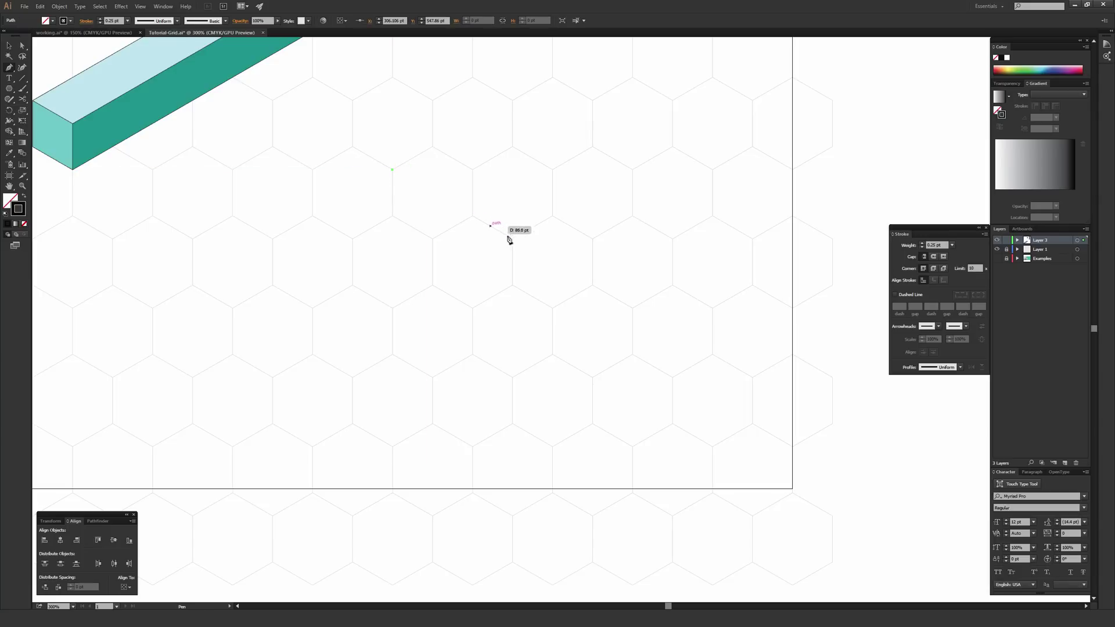
left_click(594, 287)
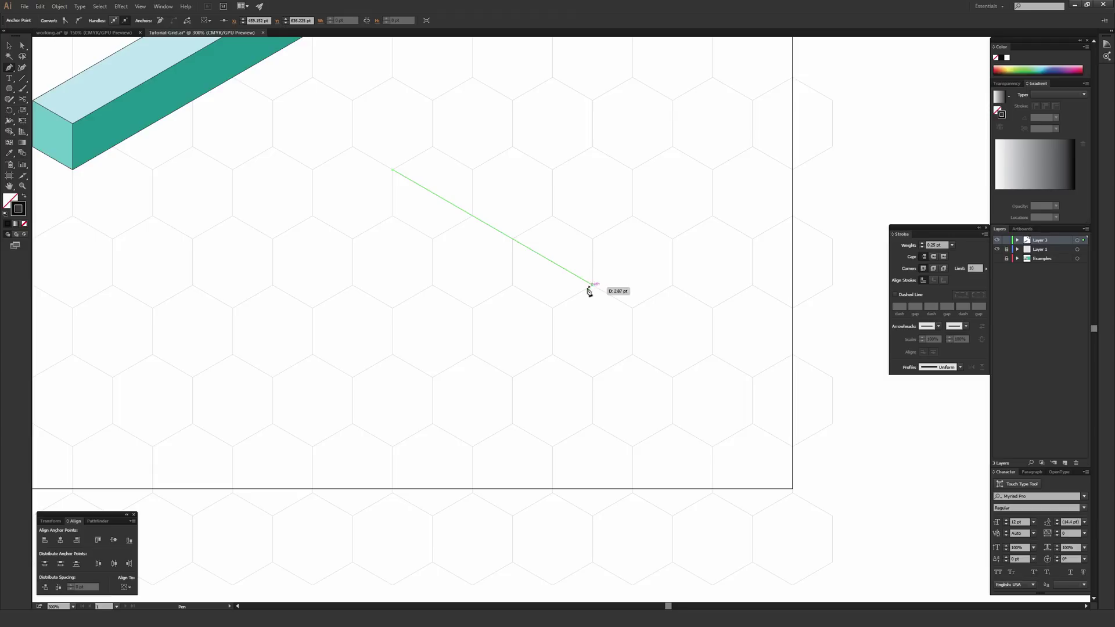
left_click(433, 377)
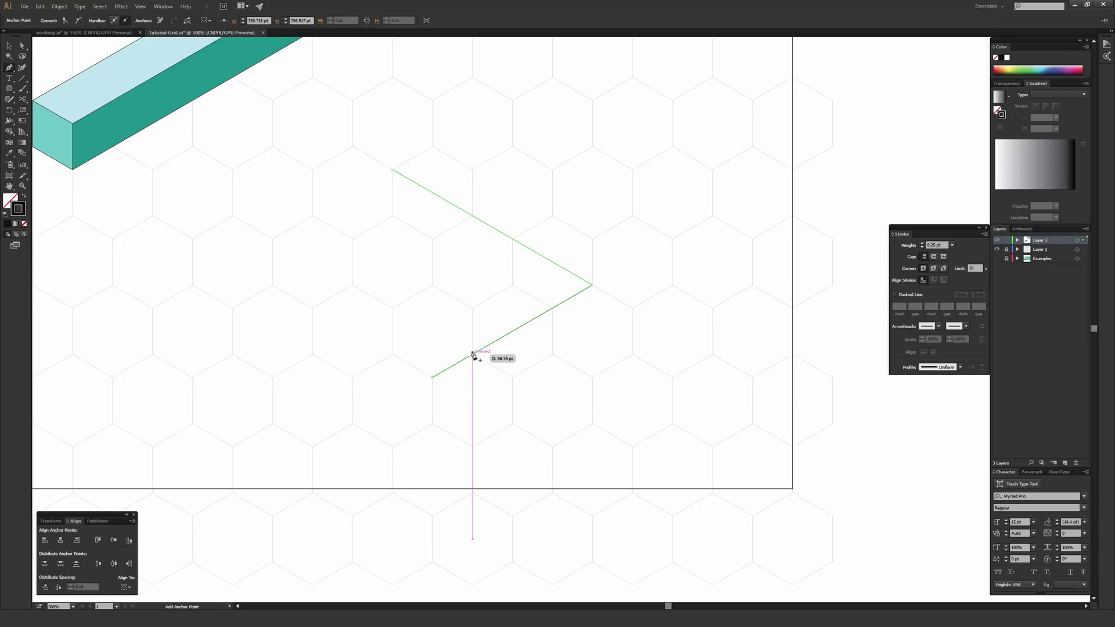
left_click(473, 401)
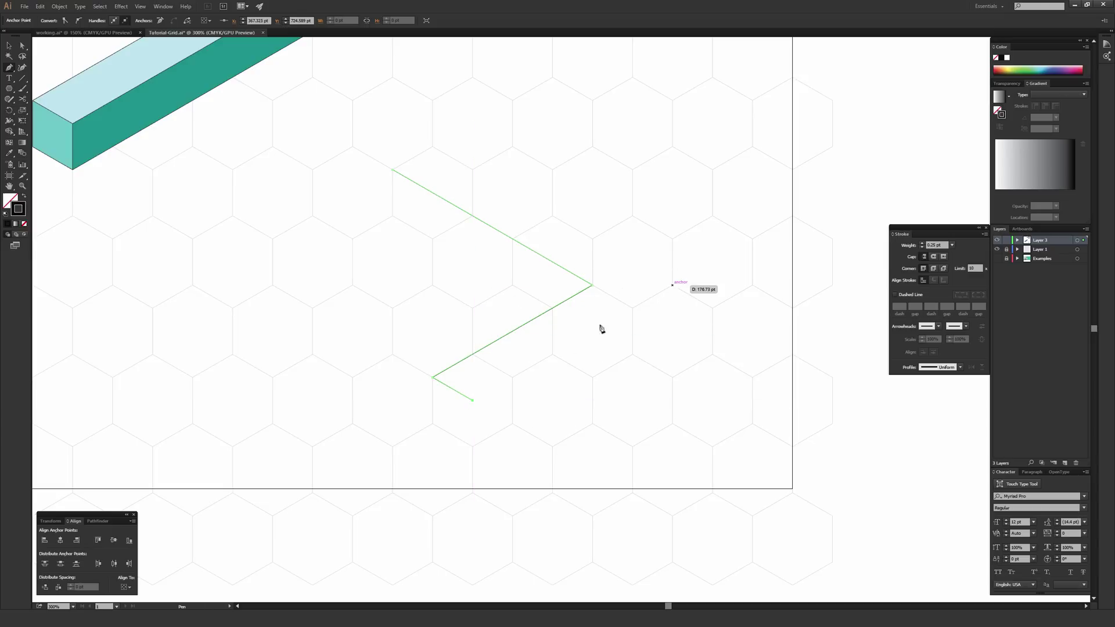
left_click(672, 285)
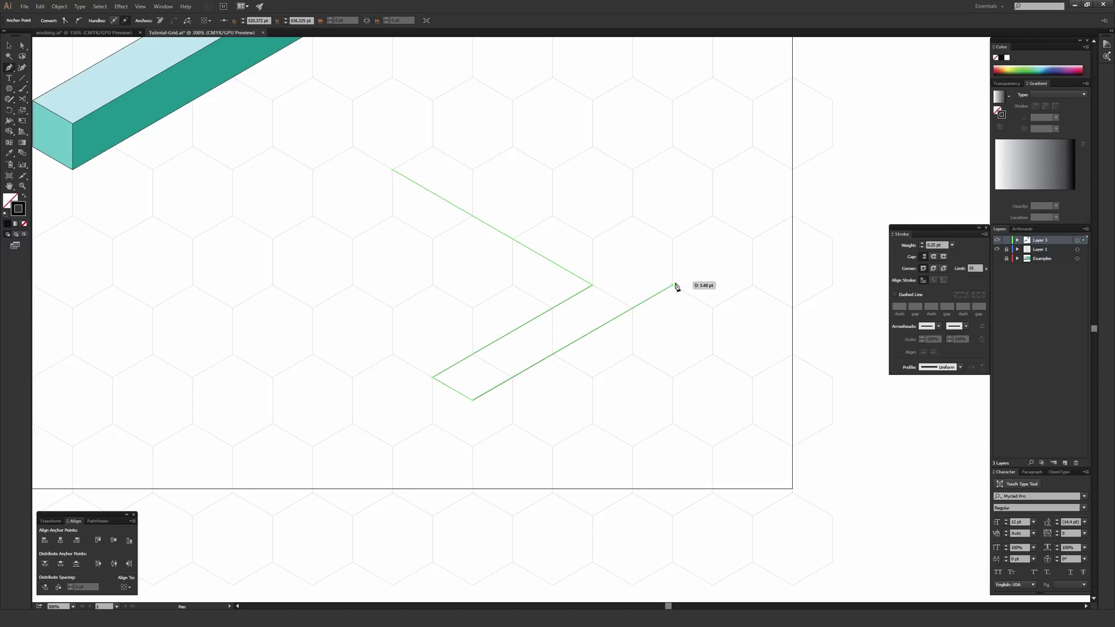
left_click(433, 147)
left_click(393, 171)
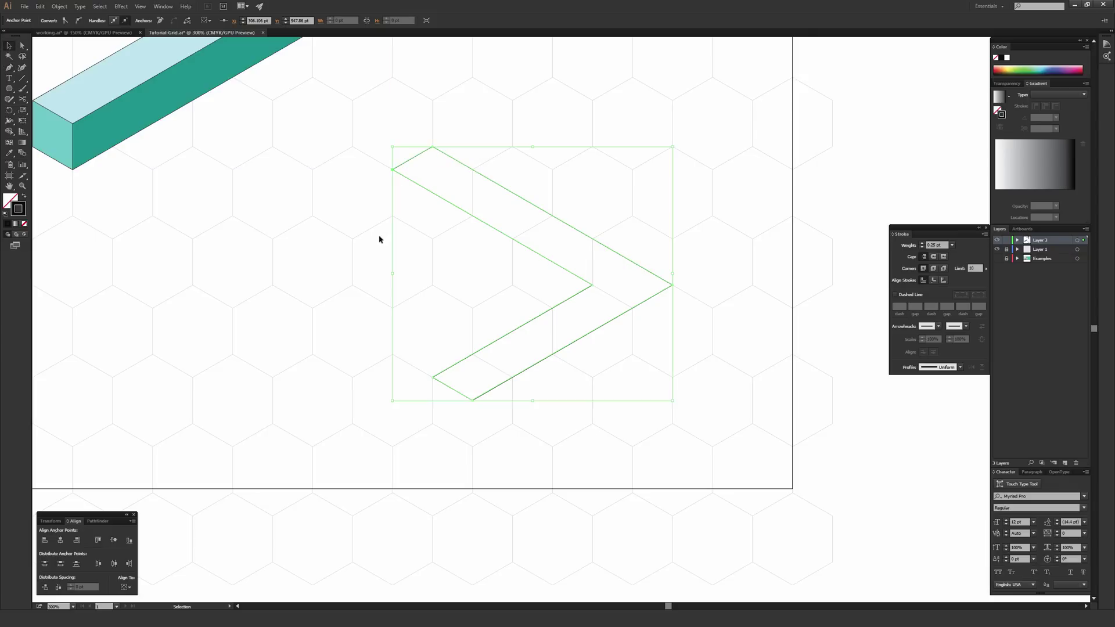
left_click(371, 142, "ctrl")
Step: Fill the chevron with the light blue sampled from the long bar's top face
key("ctrl+a")
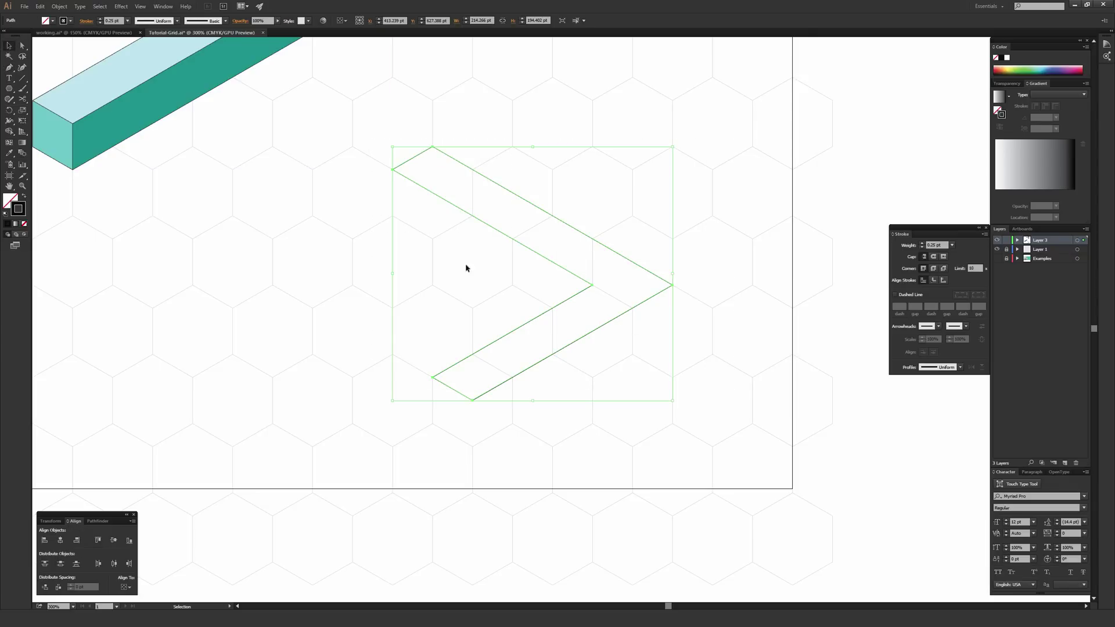
key("i")
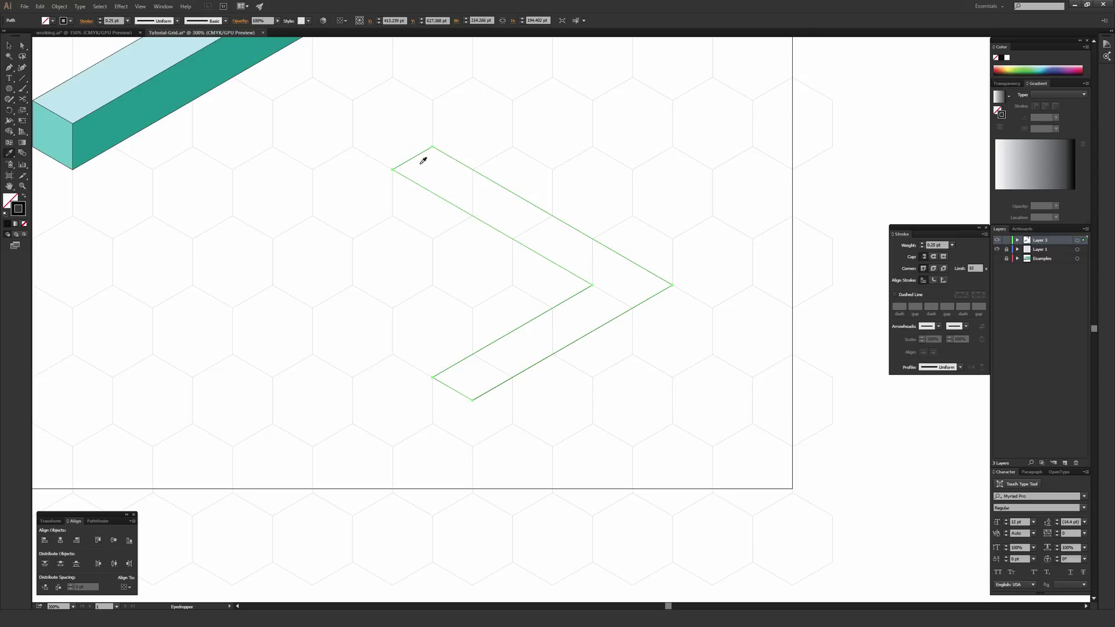
left_click(140, 57)
key("v")
key("ctrl+shift+a")
Step: Draw an unfilled side face below the chevron's upper inner edge, half a hexagon height deep and ending at the lower arm
left_click(25, 225)
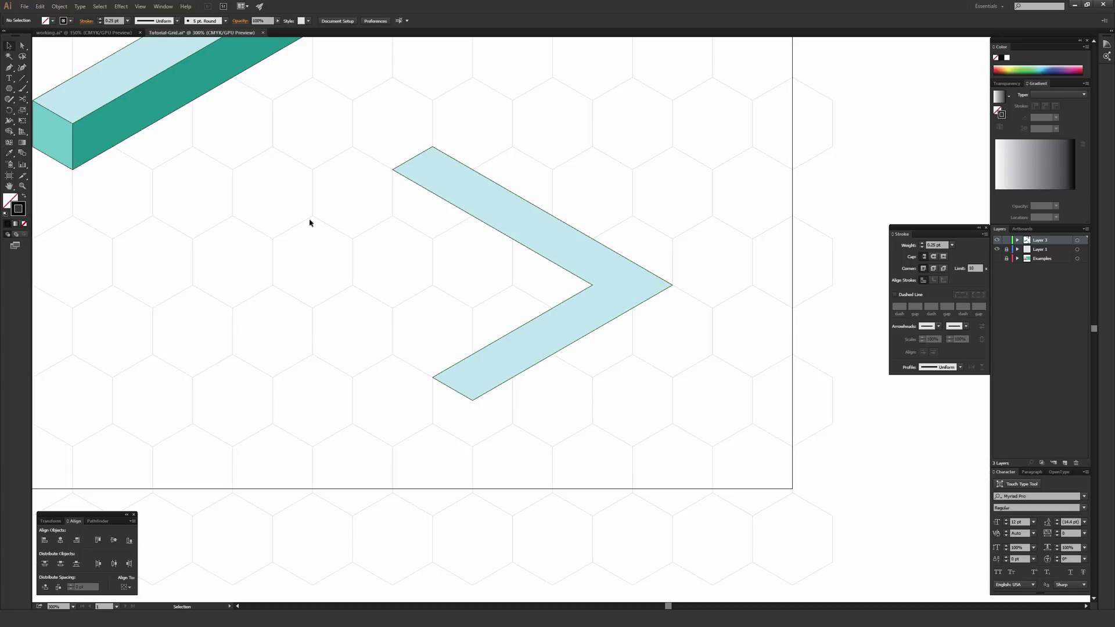
key("p")
left_click(392, 169)
left_click(393, 216)
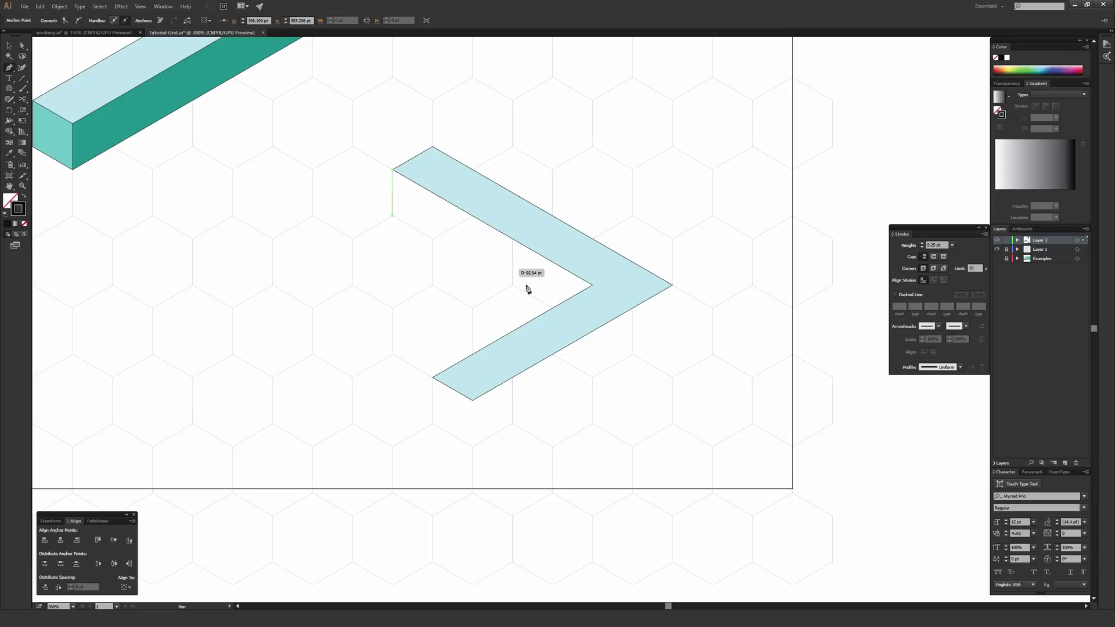
left_click(552, 308)
left_click(591, 285)
left_click(394, 169)
key("v")
left_click(351, 251)
Step: Draw the unfilled end face beneath the tip of the chevron's lower arm, half a hexagon height deep
key("p")
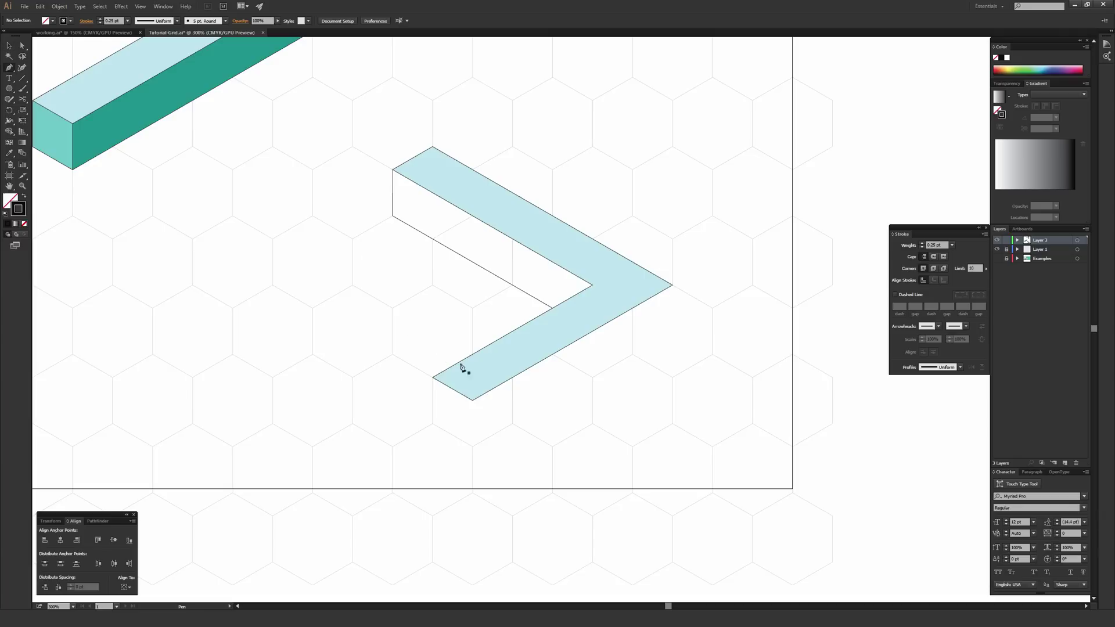
left_click(433, 378)
left_click(432, 424)
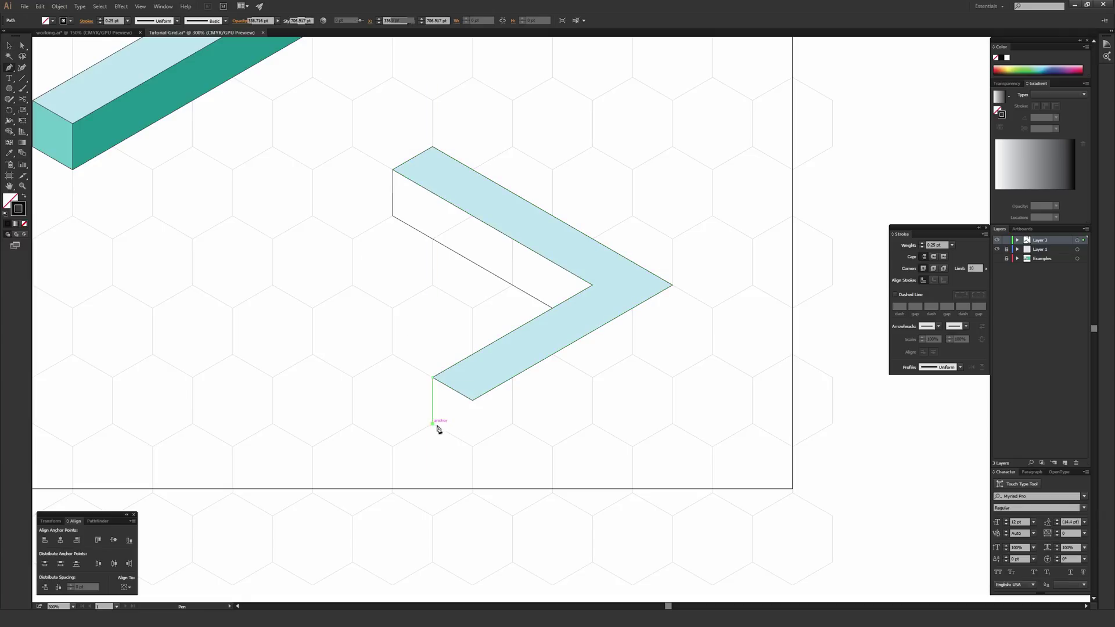
left_click(472, 446)
left_click(472, 399)
left_click(432, 378)
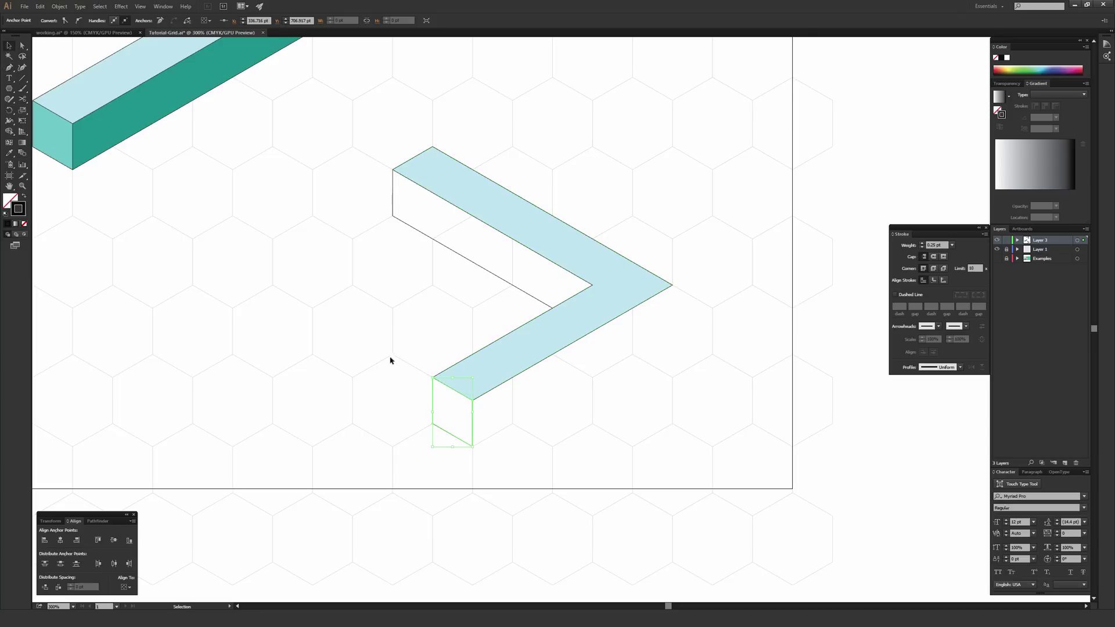
left_click(374, 349, "ctrl")
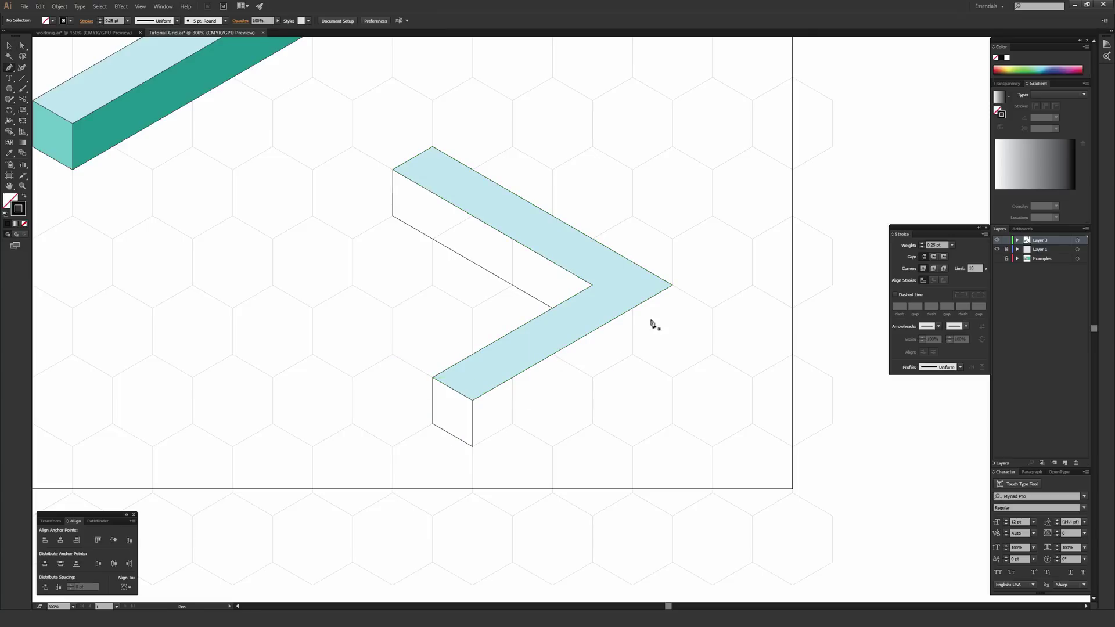
Step: Draw the unfilled front face under the chevron's lower outer edge, from the end face to the right-hand corner
left_click(472, 399)
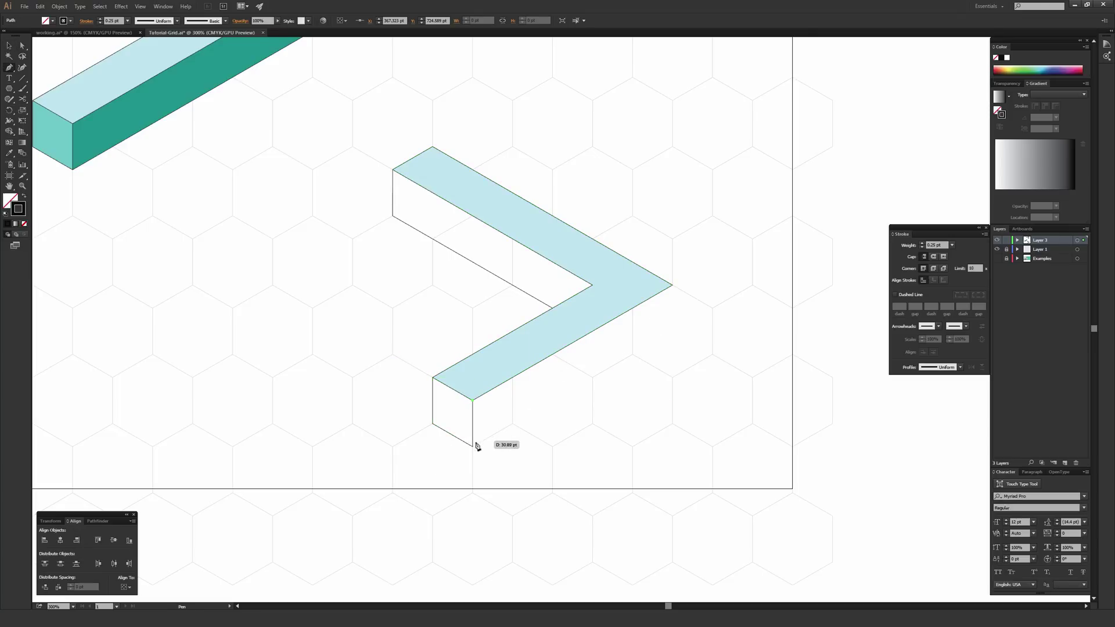
left_click(473, 446)
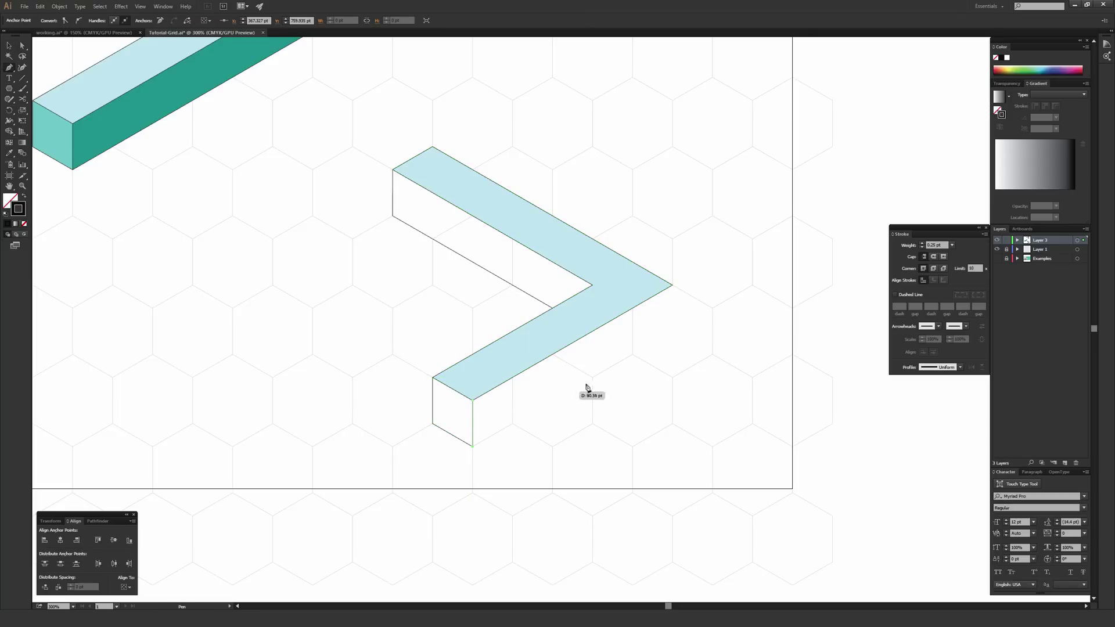
left_click(672, 332)
left_click(673, 286)
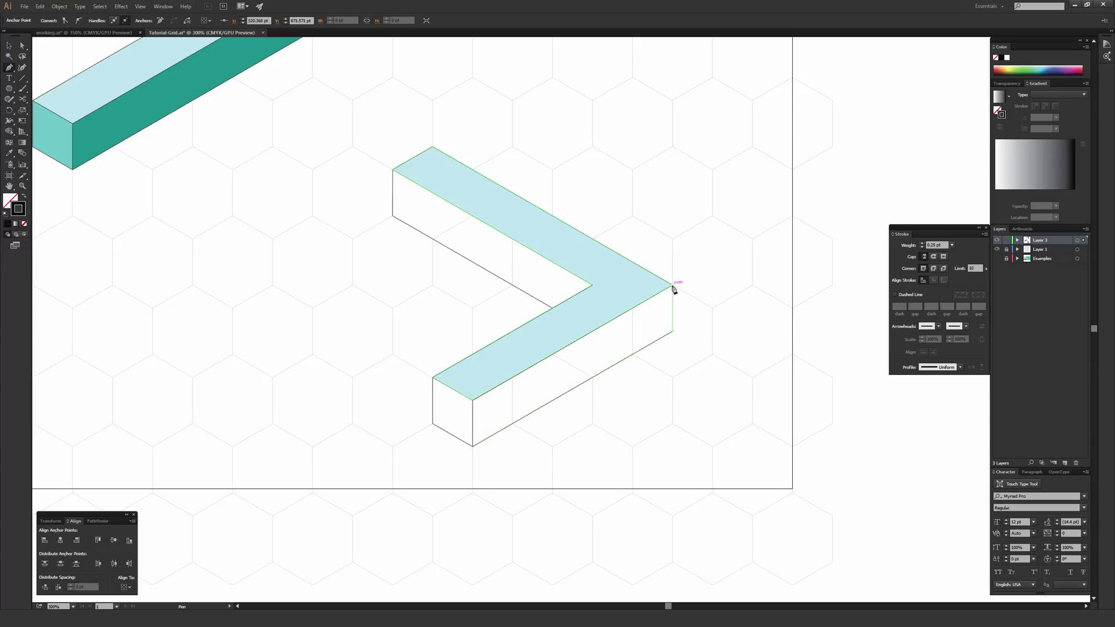
left_click(473, 400)
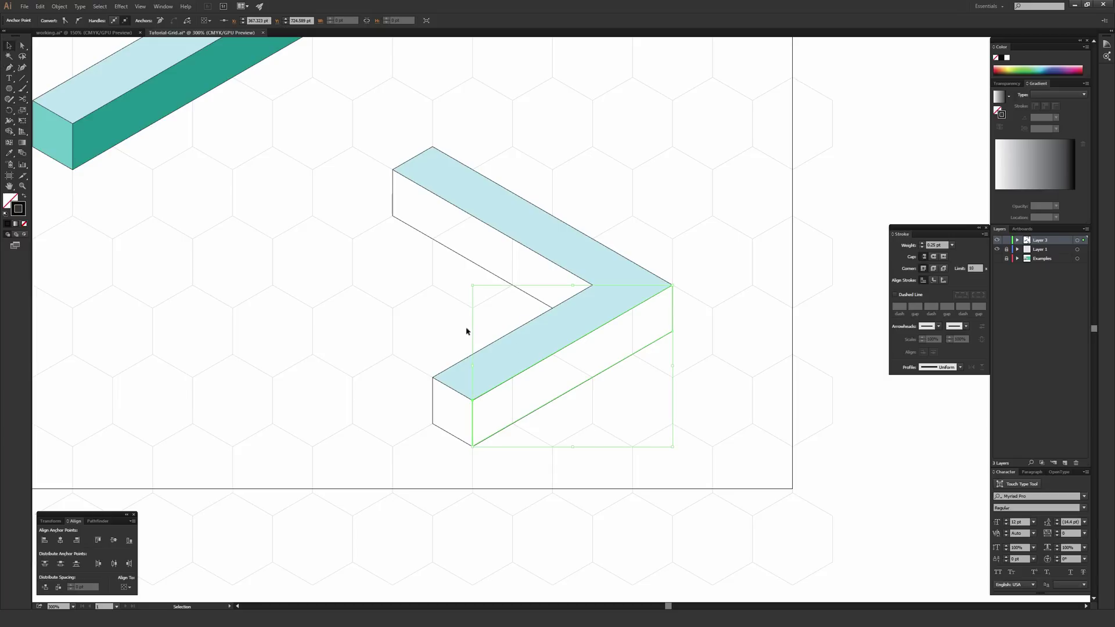
key("ctrl+minus")
left_click(461, 309)
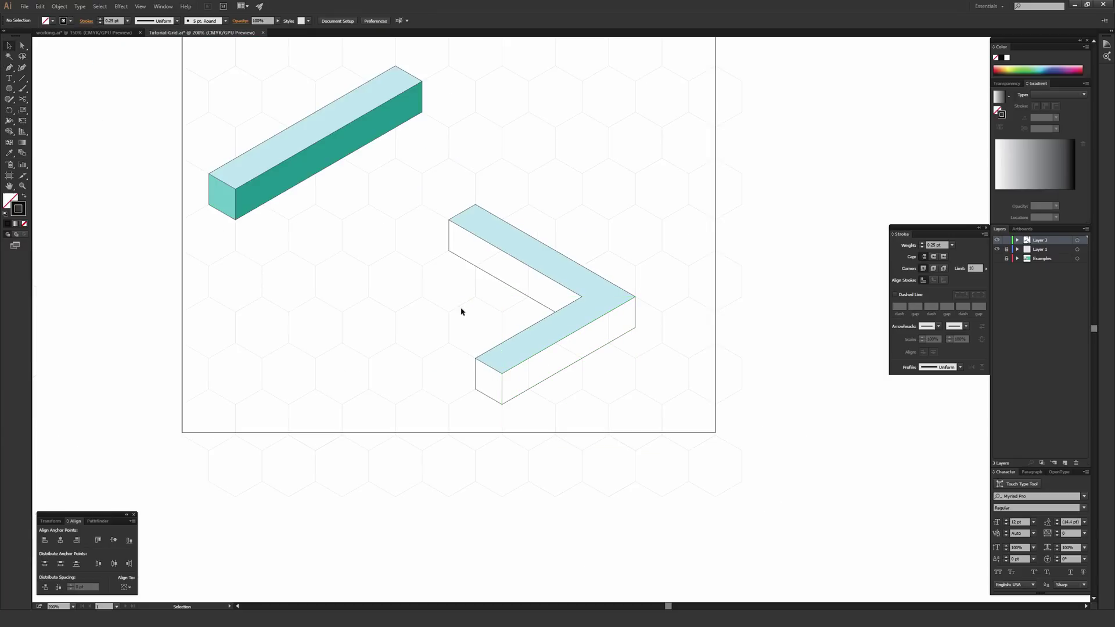
Step: Colour the chevron block's long front face dark teal and its inner side and end faces light teal, sampled from the long bar
left_click(568, 346)
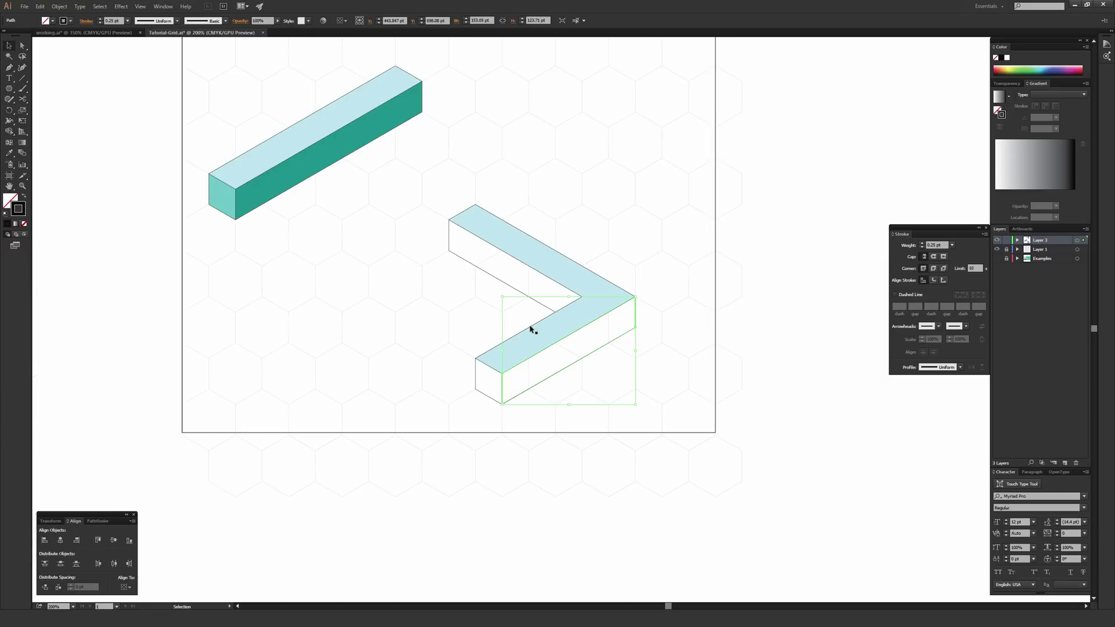
key("i")
left_click(358, 135)
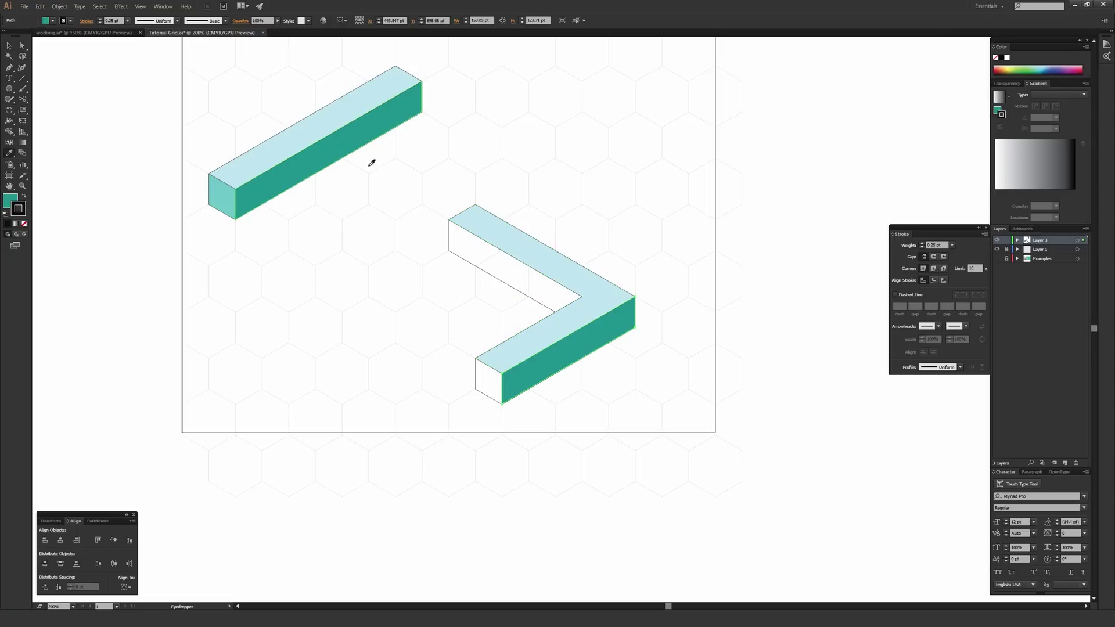
left_click(465, 256, "ctrl")
left_click(225, 183)
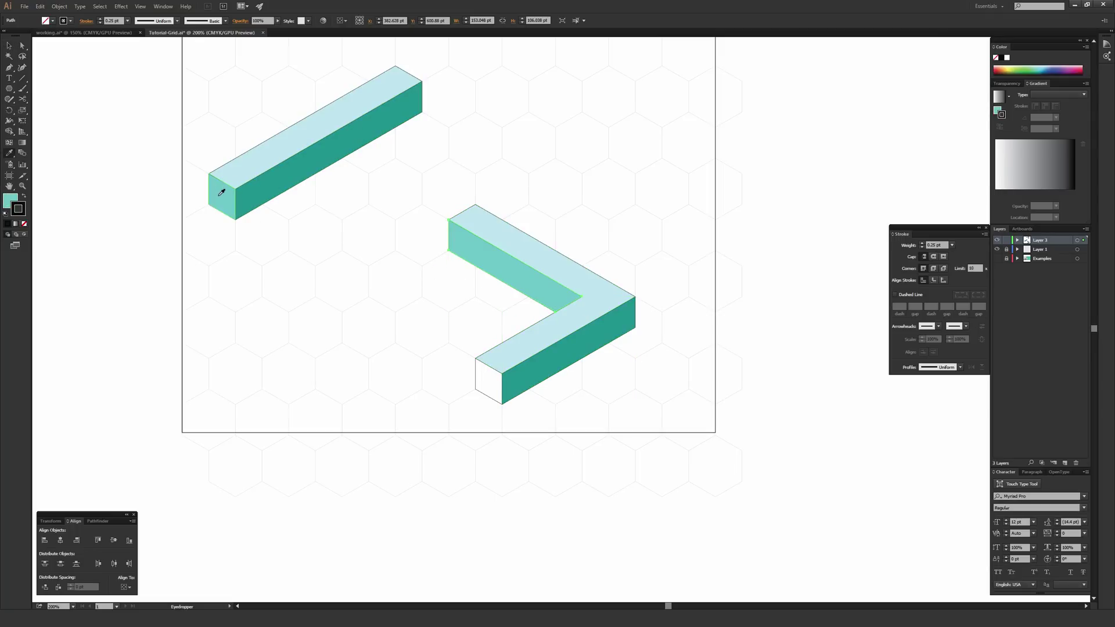
left_click(480, 381, "ctrl")
left_click(219, 187)
key("v")
left_click(419, 249)
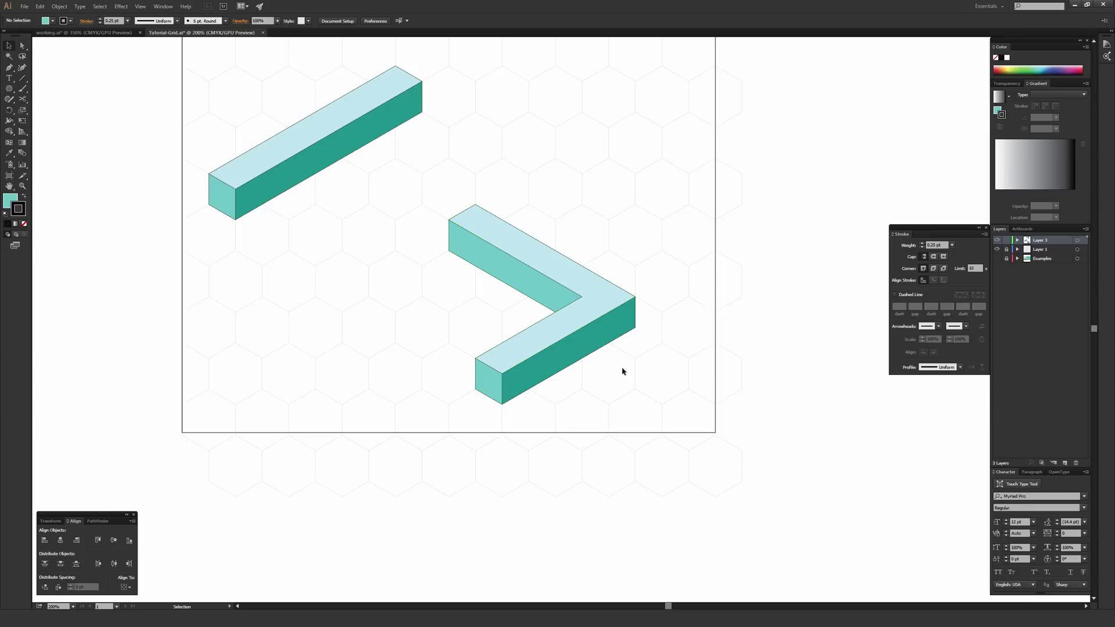
Step: Select all faces of the chevron block and remove their stroke
left_click(547, 309)
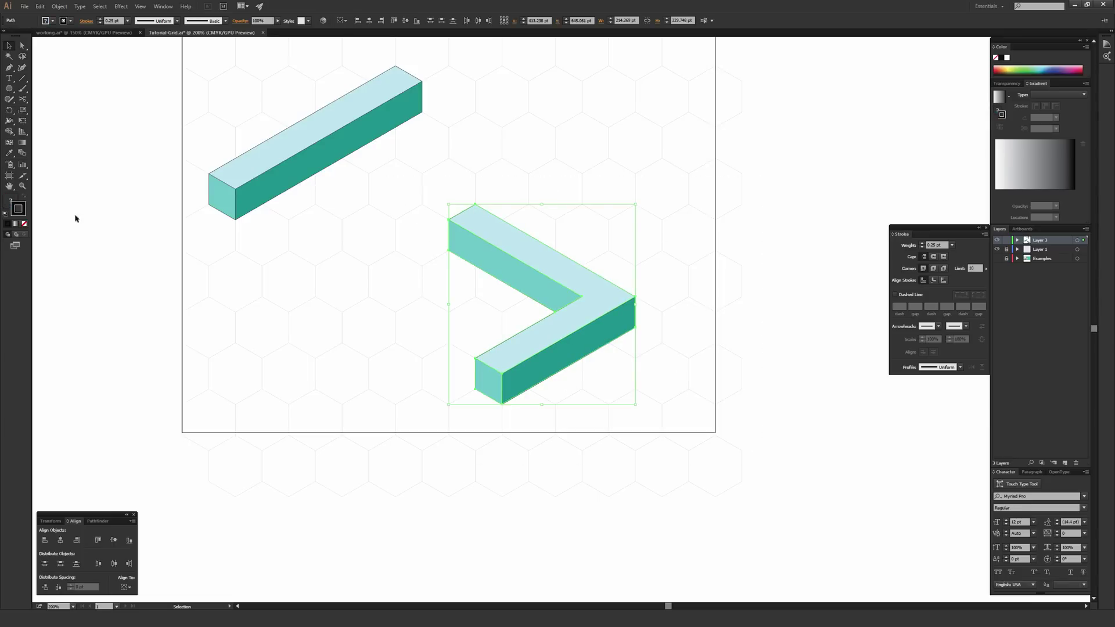
left_click(24, 223)
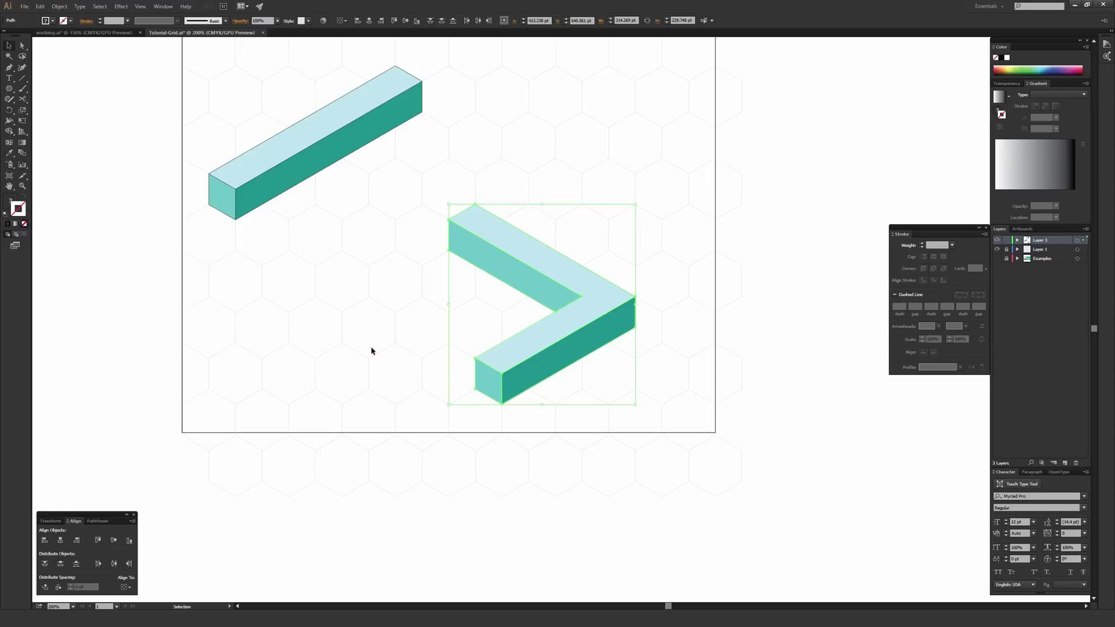
left_click(355, 375)
Step: Change the fill of the chevron block's top face to purple
key("ctrl+plus")
key("ctrl+plus")
key("ctrl+plus")
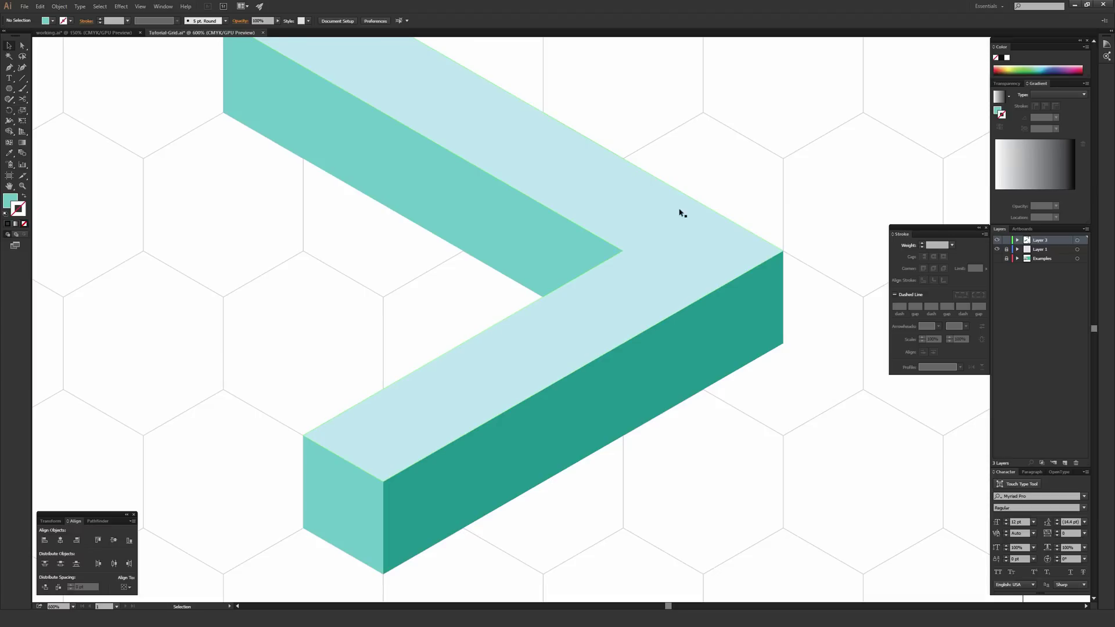
left_click(661, 219)
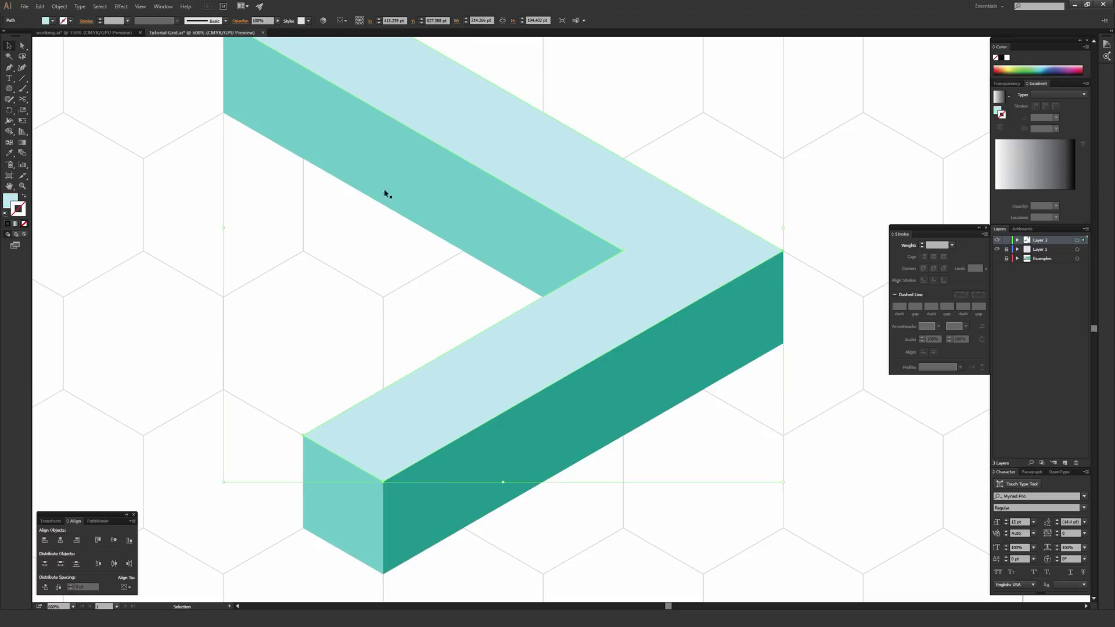
double_click(11, 201)
left_click(761, 92)
key("Return")
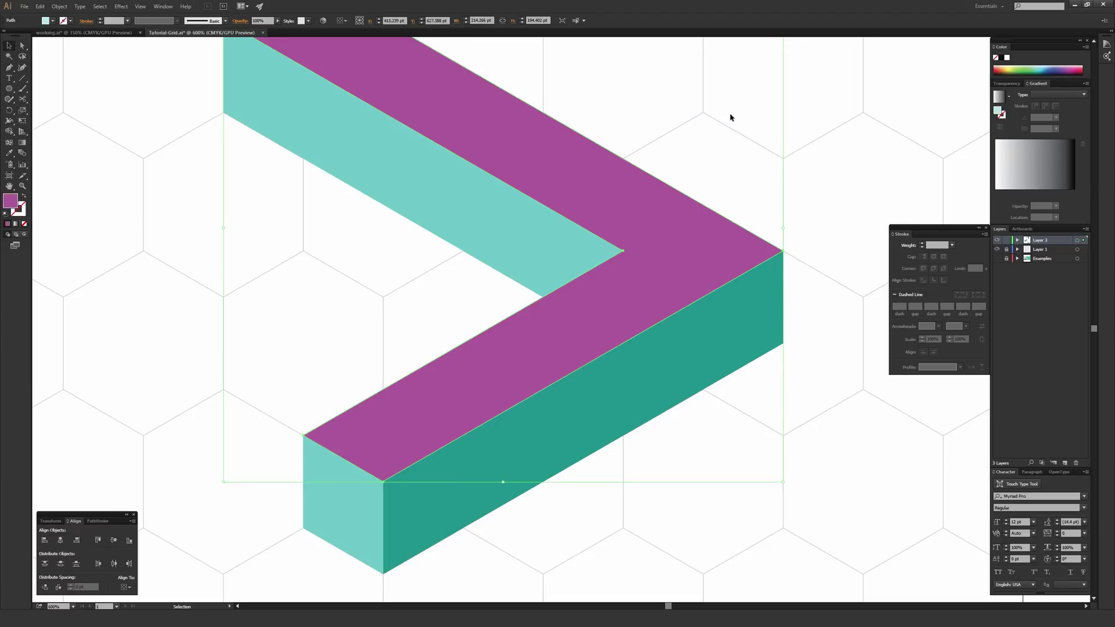
left_click(722, 122)
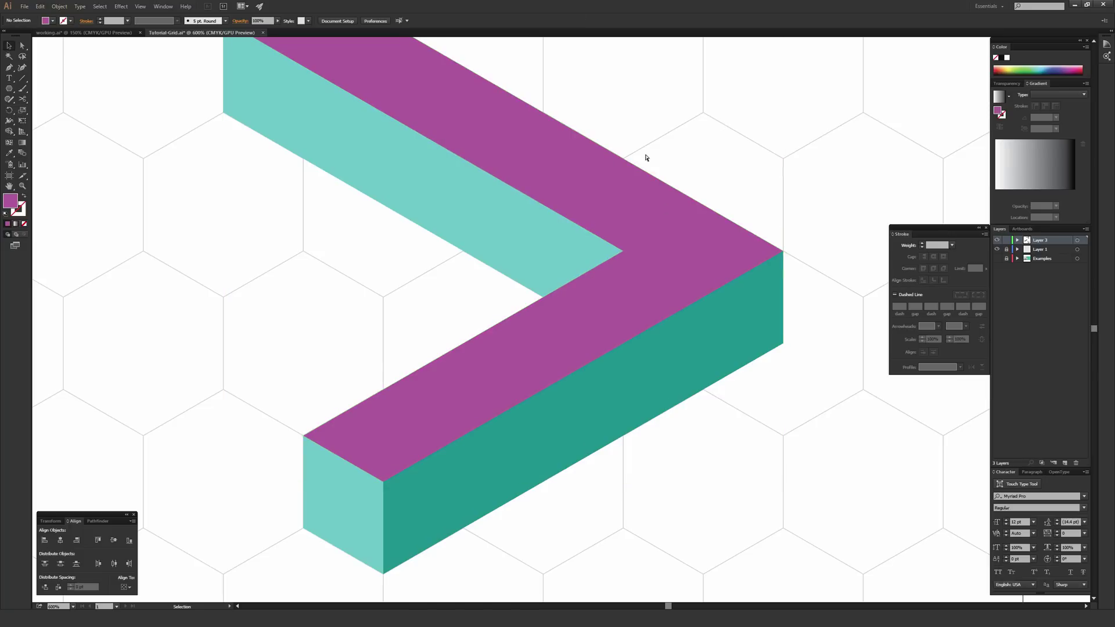
Step: Undo the chevron block's purple top fill and move the whole block over the far end of the long bar
key("ctrl+z")
key("ctrl+minus")
key("ctrl+minus")
key("ctrl+minus")
key("v")
left_click_drag(390, 189, 700, 421)
left_click_drag(608, 256, 455, 144)
Step: Send the chevron block to the back so the long bar's end overlaps its inner side face
key("ctrl+plus")
key("ctrl+plus")
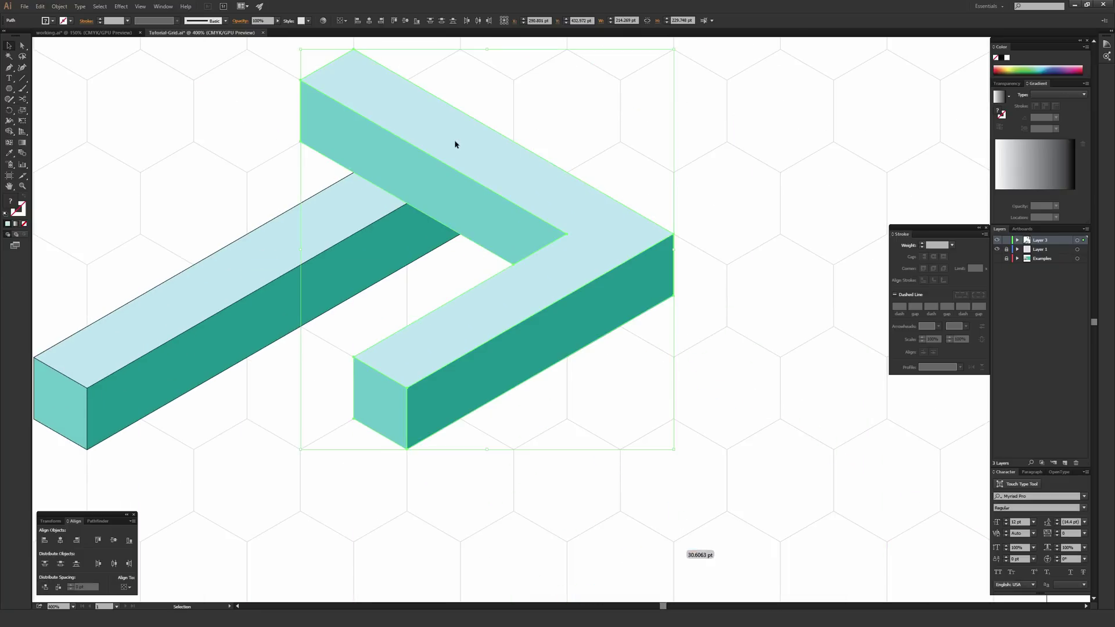
key("a")
scroll(640, 182, "up", 2)
scroll(639, 181, "left", 2)
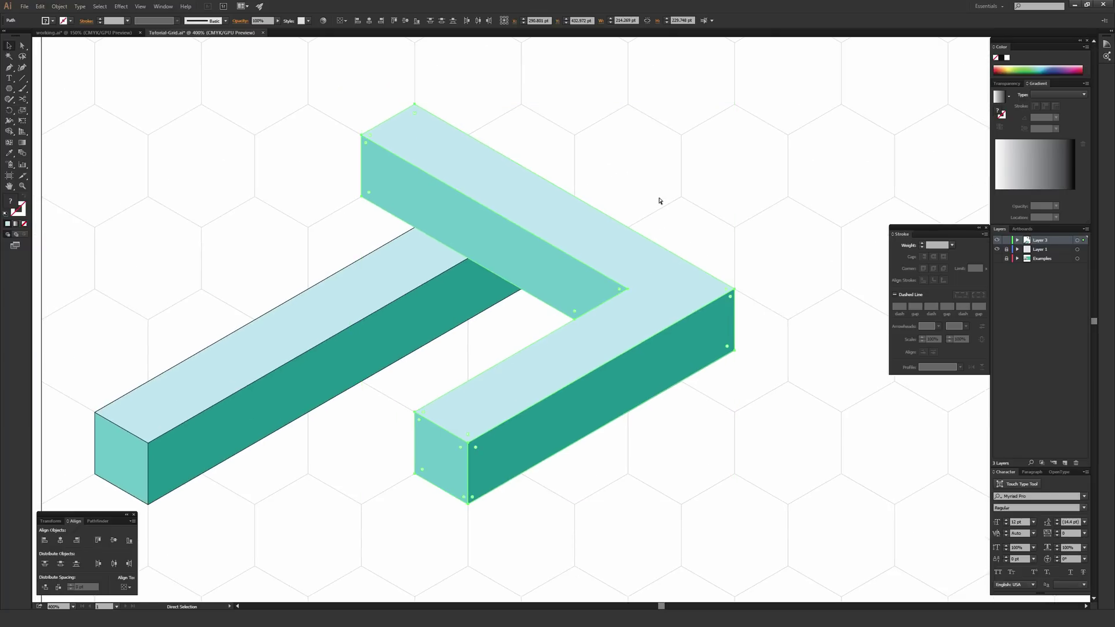
key("ctrl+minus")
key("v")
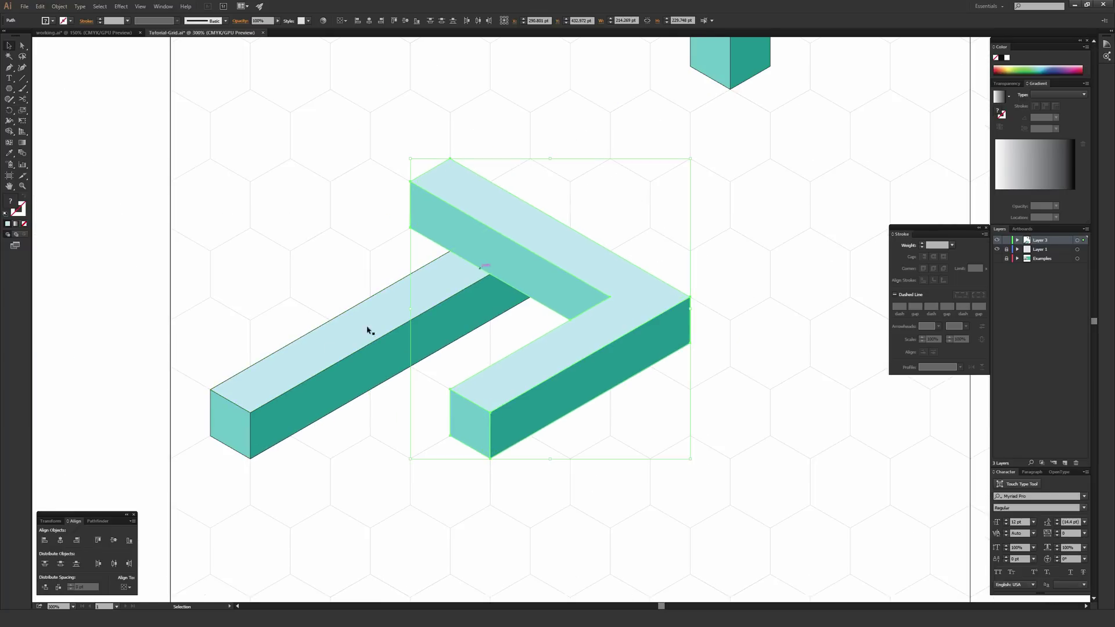
right_click(570, 264)
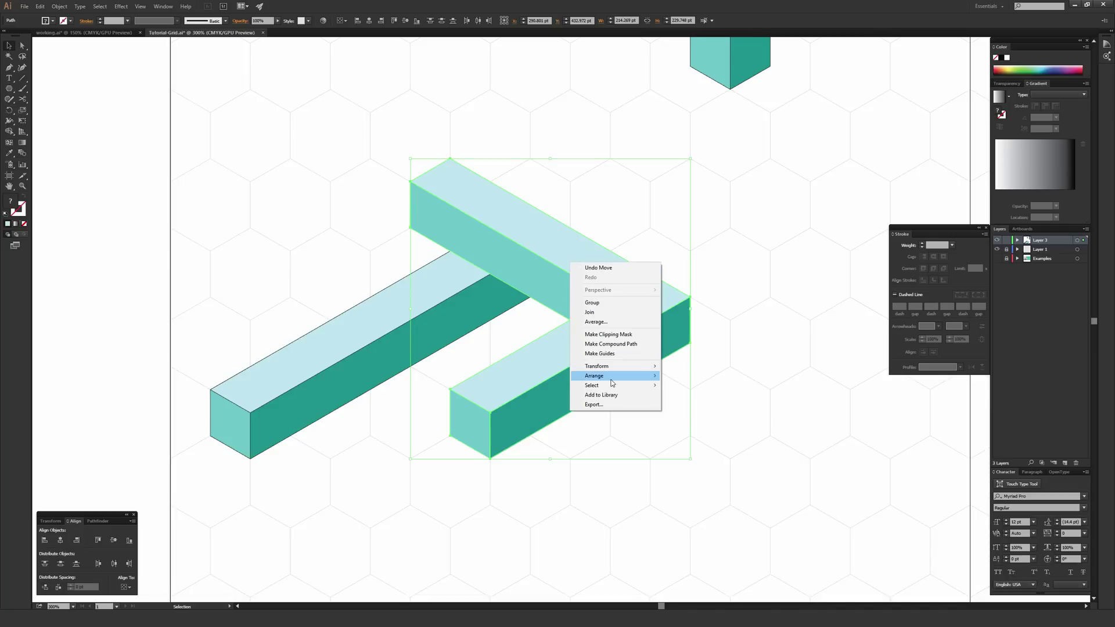
mouse_move(612, 383)
left_click(511, 406)
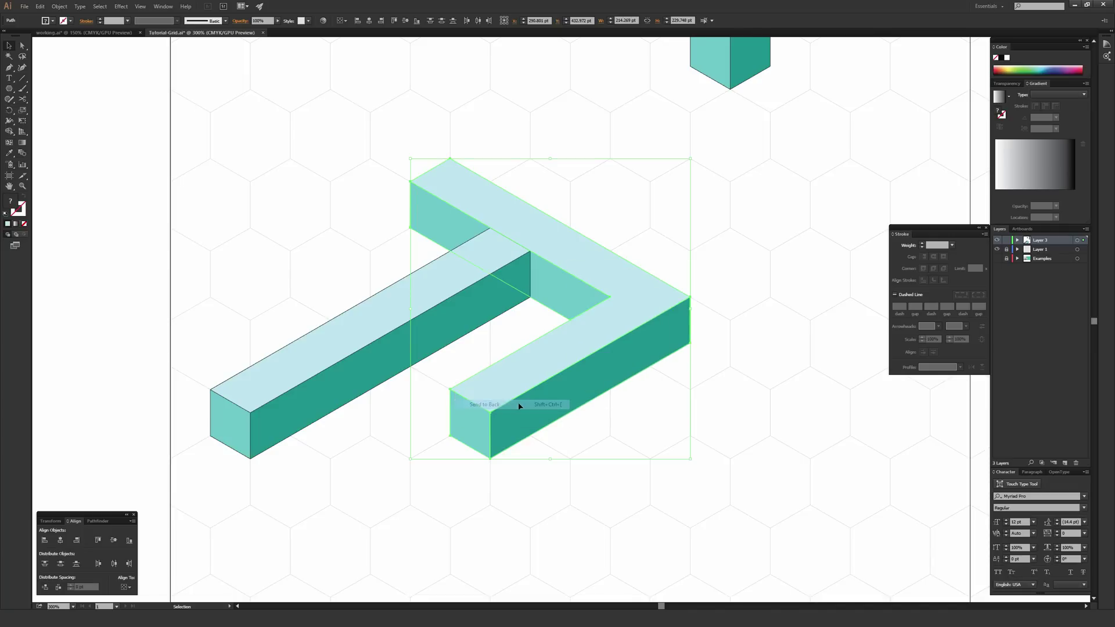
left_click(621, 225)
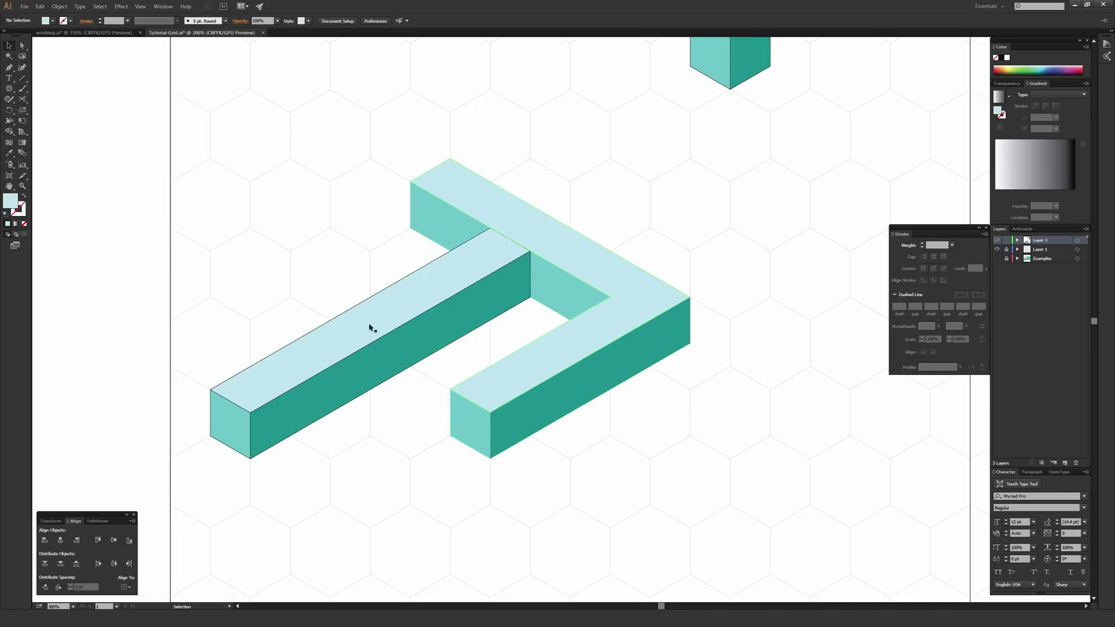
Step: Select all faces of the long bar and remove their stroke
left_click(499, 256)
left_click(296, 230)
left_click_drag(179, 284, 325, 480)
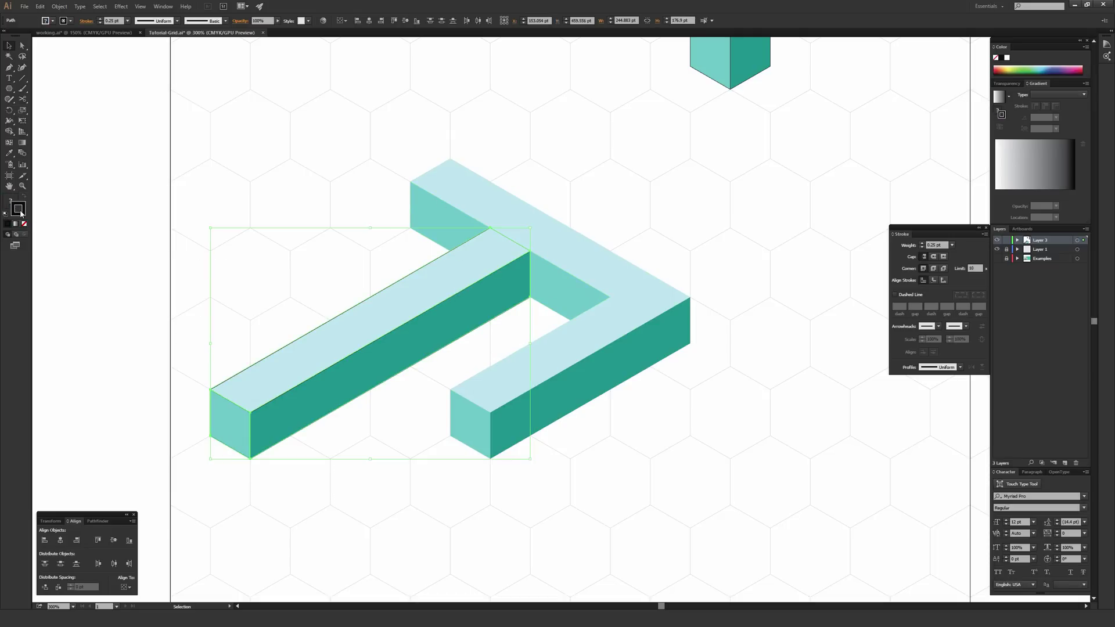
left_click(24, 227)
left_click(261, 226)
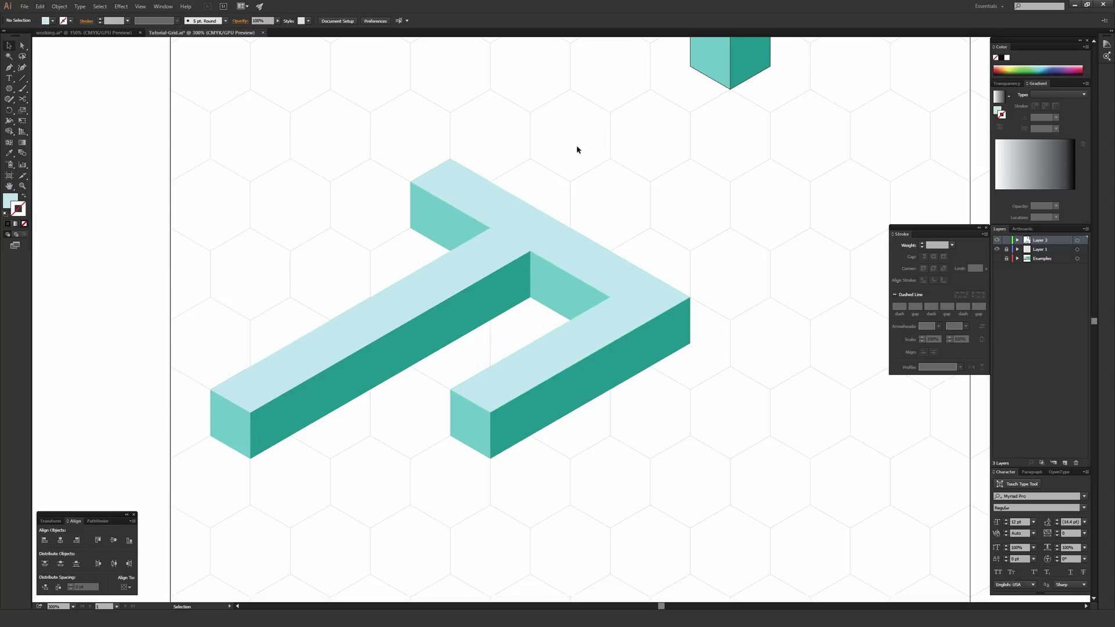
Step: Duplicate the single cube straight up, shrink the copy, and place it on the original cube's top face
key("ctrl+minus")
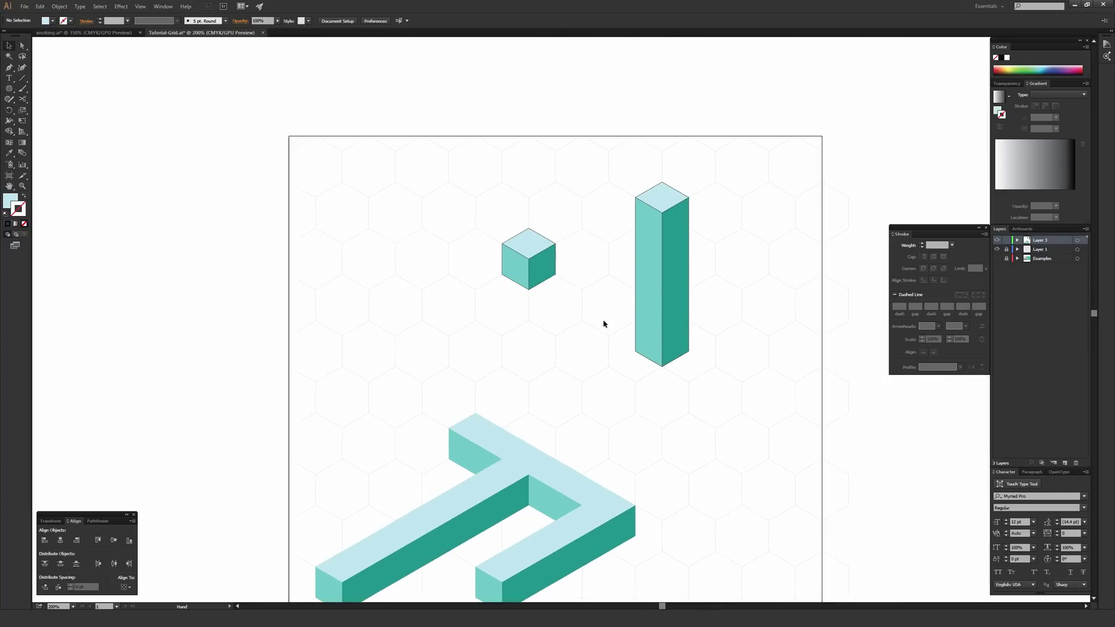
key("ctrl+plus")
key("ctrl+plus")
key("ctrl+plus")
key("v")
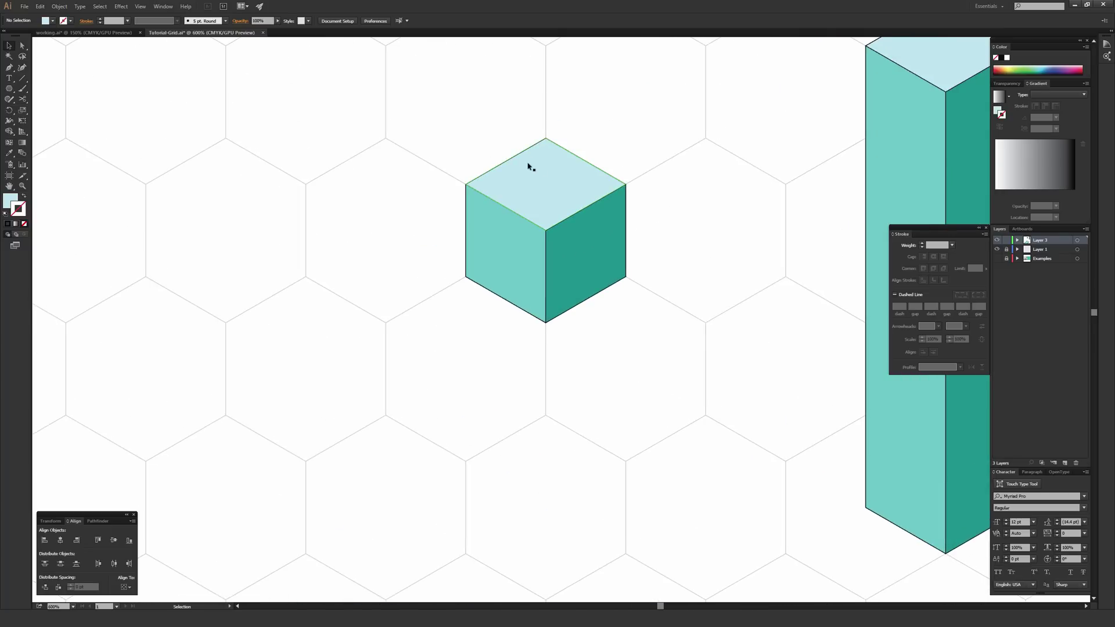
scroll(569, 117, "left", 5)
left_click_drag(657, 197, 421, 336)
left_click(463, 210)
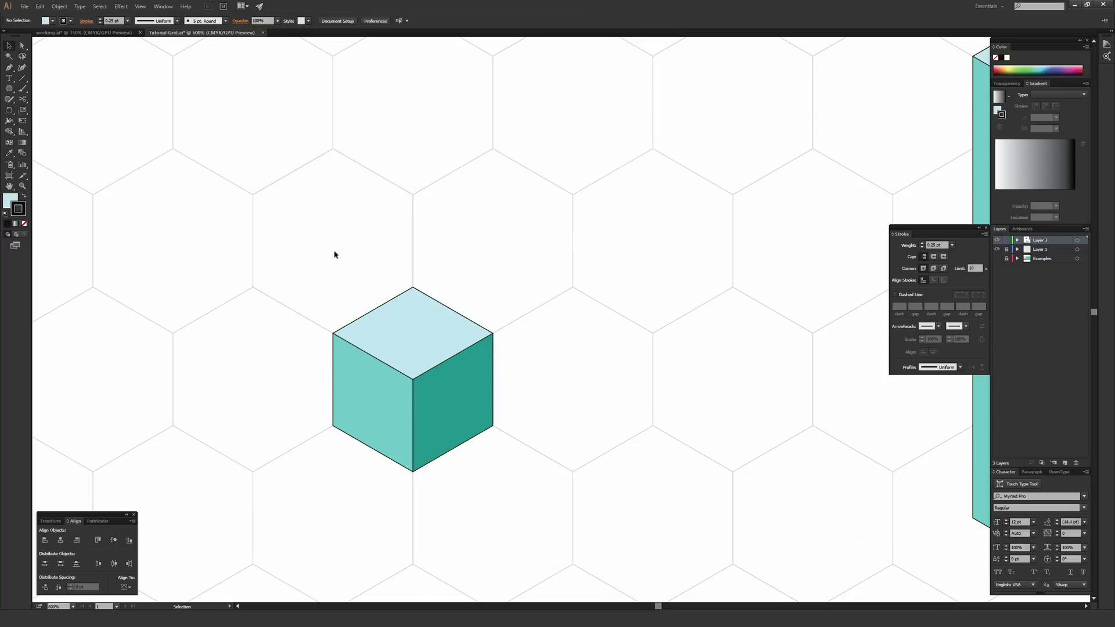
left_click_drag(437, 411, 455, 219)
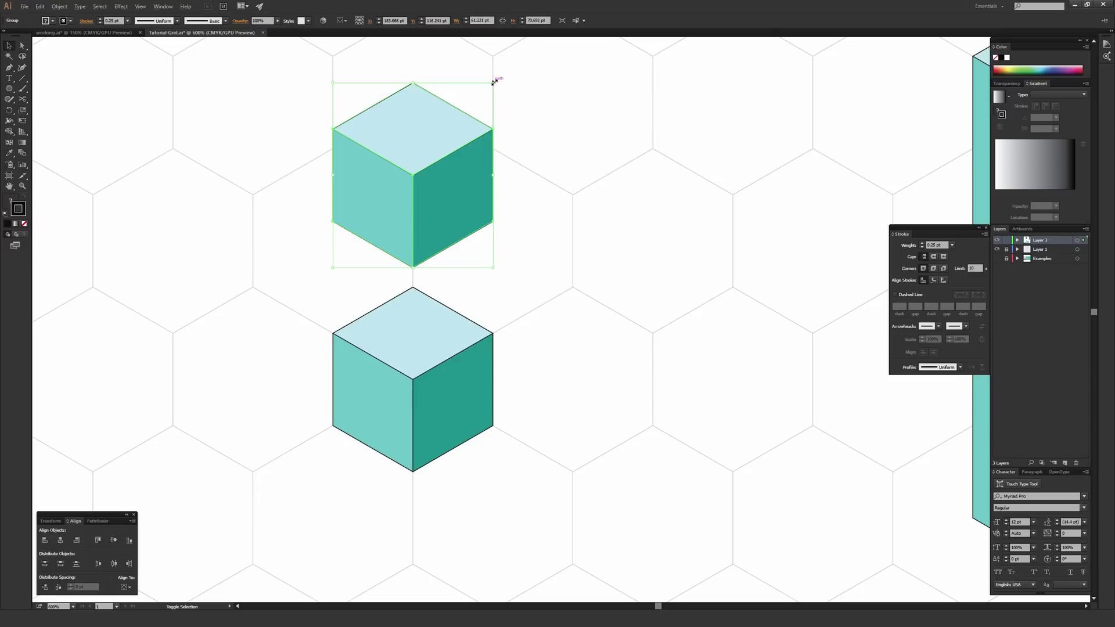
left_click_drag(494, 82, 460, 216)
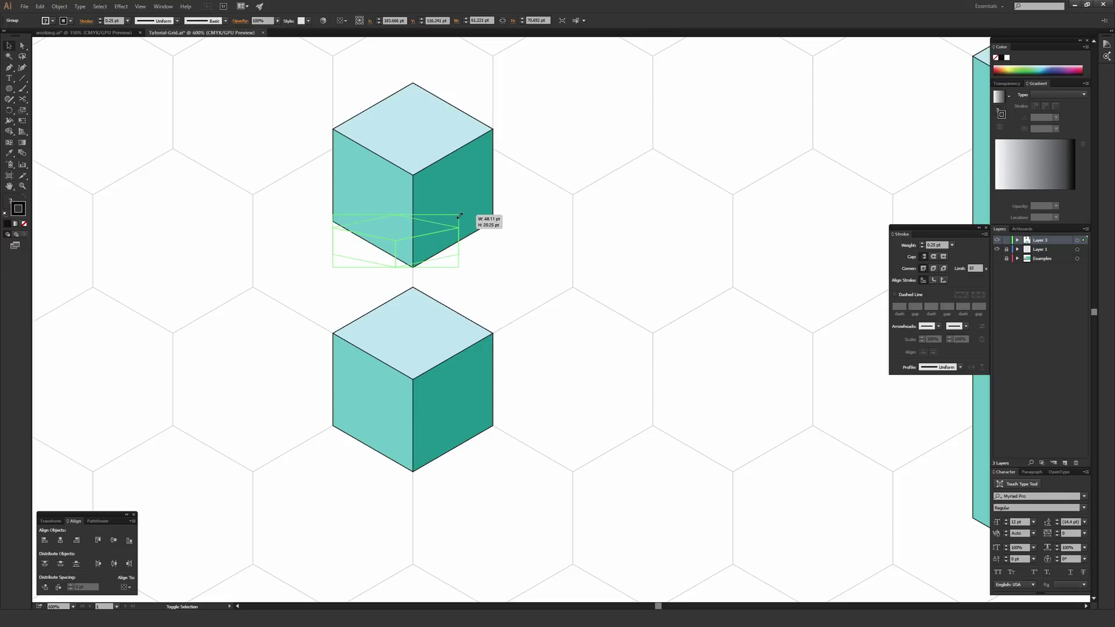
left_click_drag(460, 216, 420, 314)
left_click(528, 149)
left_click(513, 227)
Step: Remove the stroke from both cubes and stack an even smaller copy on top of the small cube
left_click_drag(272, 242, 493, 316)
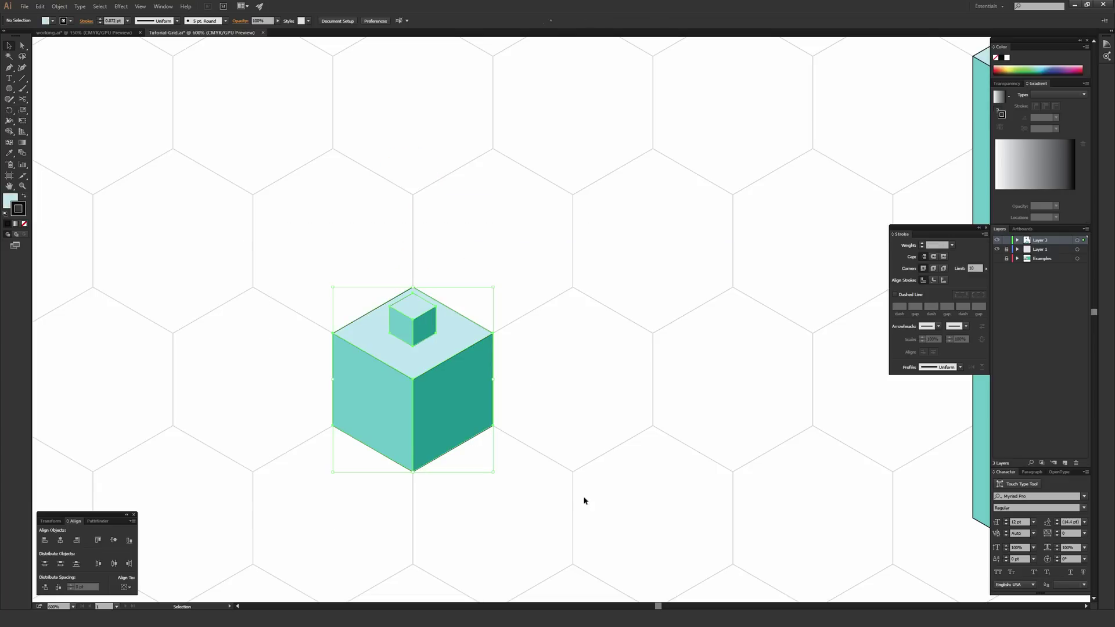
left_click(239, 236)
mouse_move(410, 322)
left_mouse_down()
mouse_move(410, 249)
mouse_move(430, 228)
mouse_move(419, 238)
mouse_move(423, 306)
left_mouse_up()
left_click(455, 239)
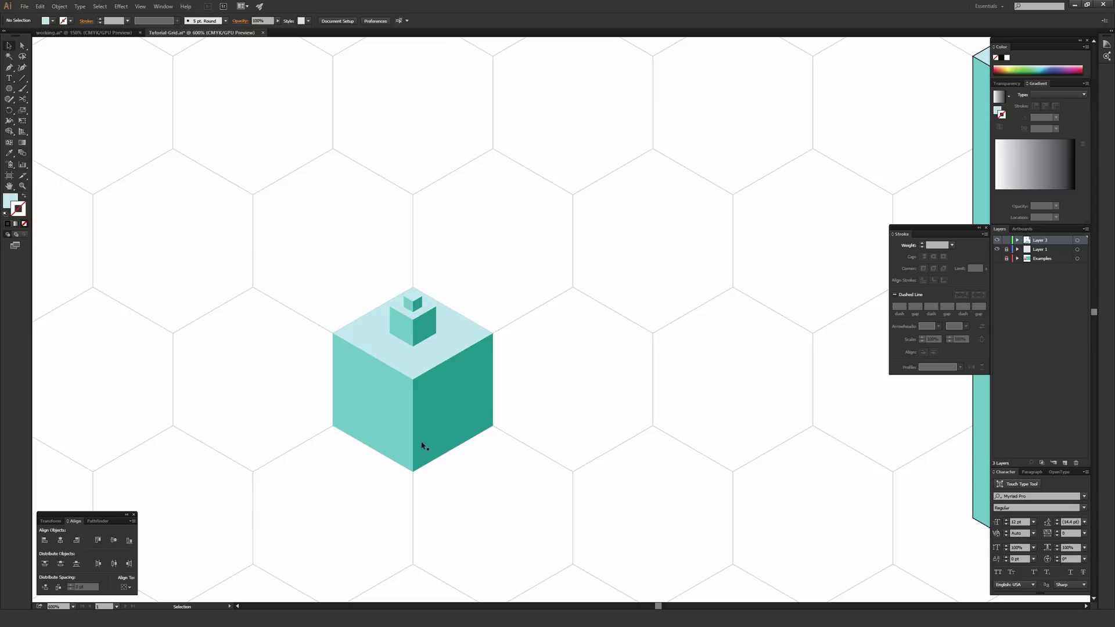
Step: Change the top faces of the two smaller cubes to a lighter pale blue fill
key("a")
left_click(427, 310)
double_click(9, 202)
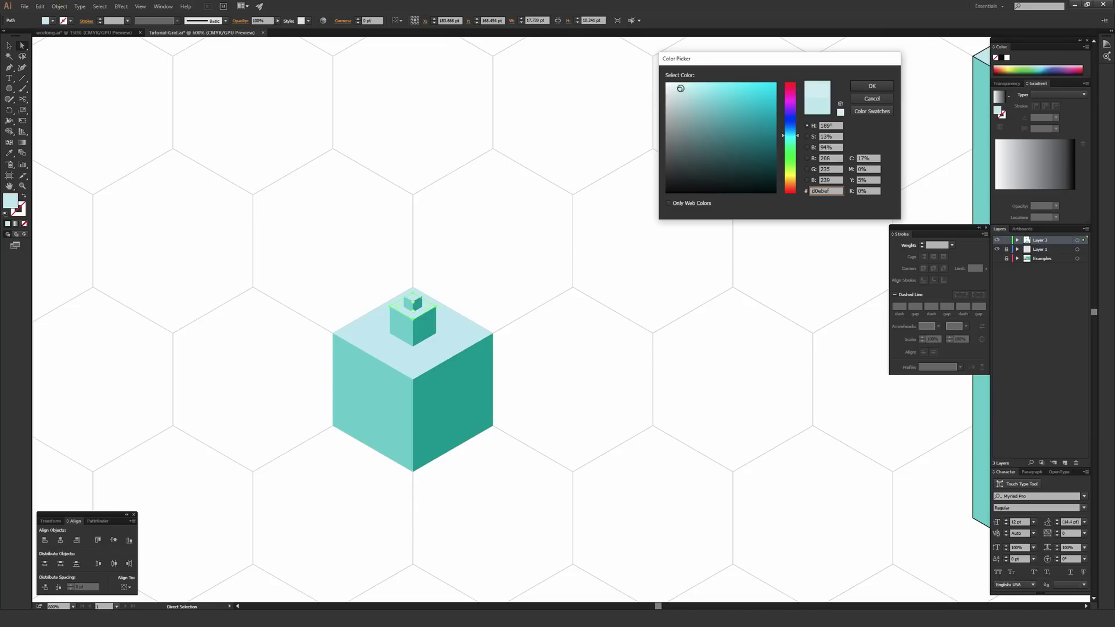
left_click(871, 86)
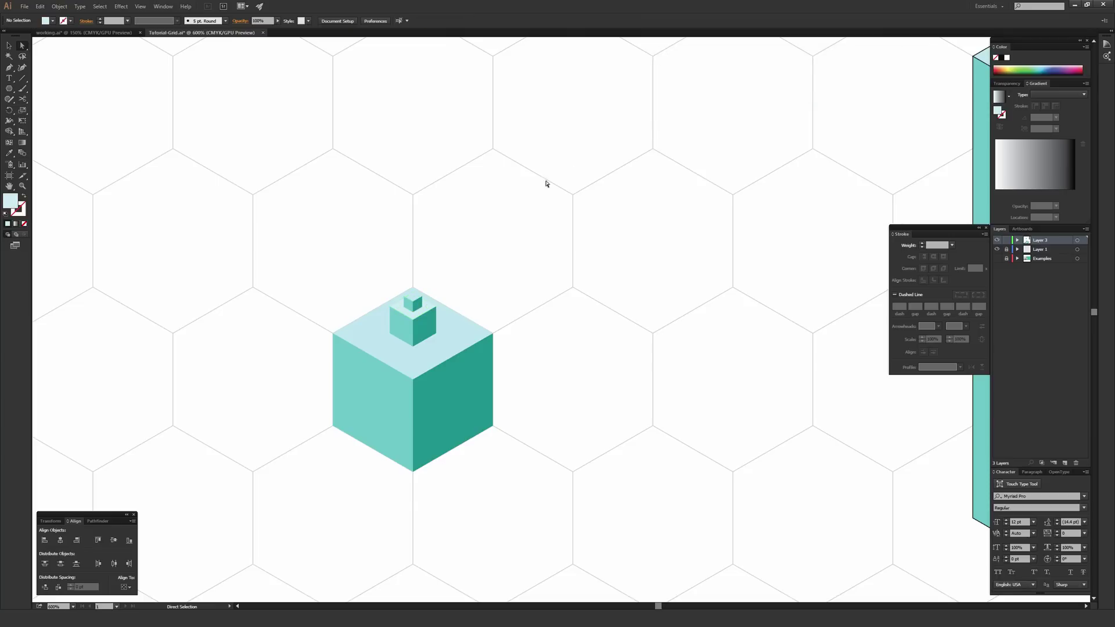
left_click(414, 296)
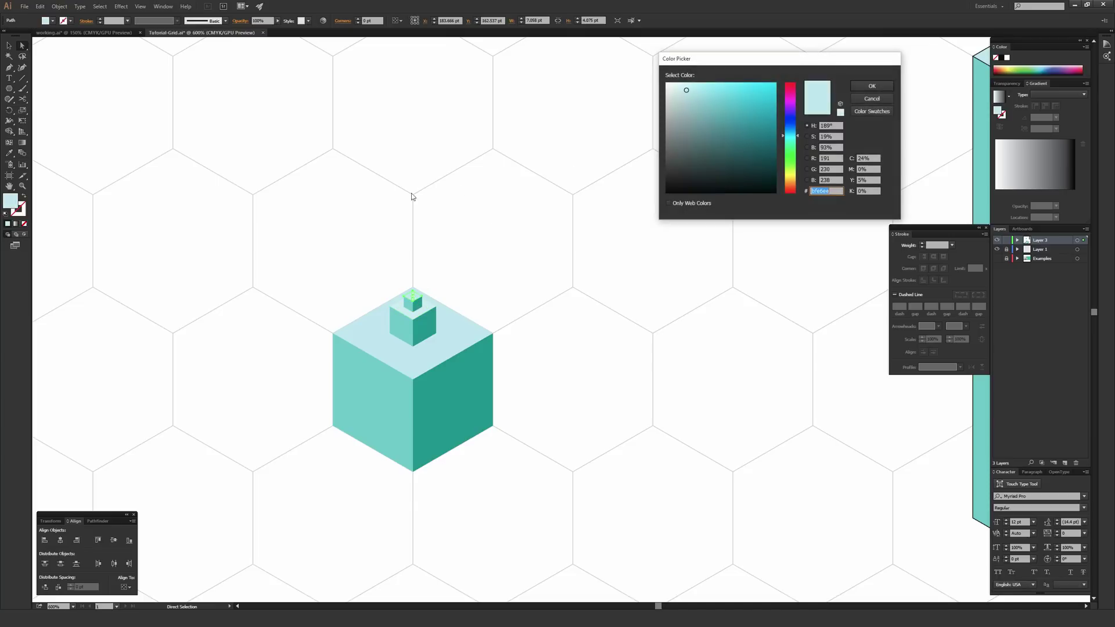
left_click(871, 85)
left_click(524, 254)
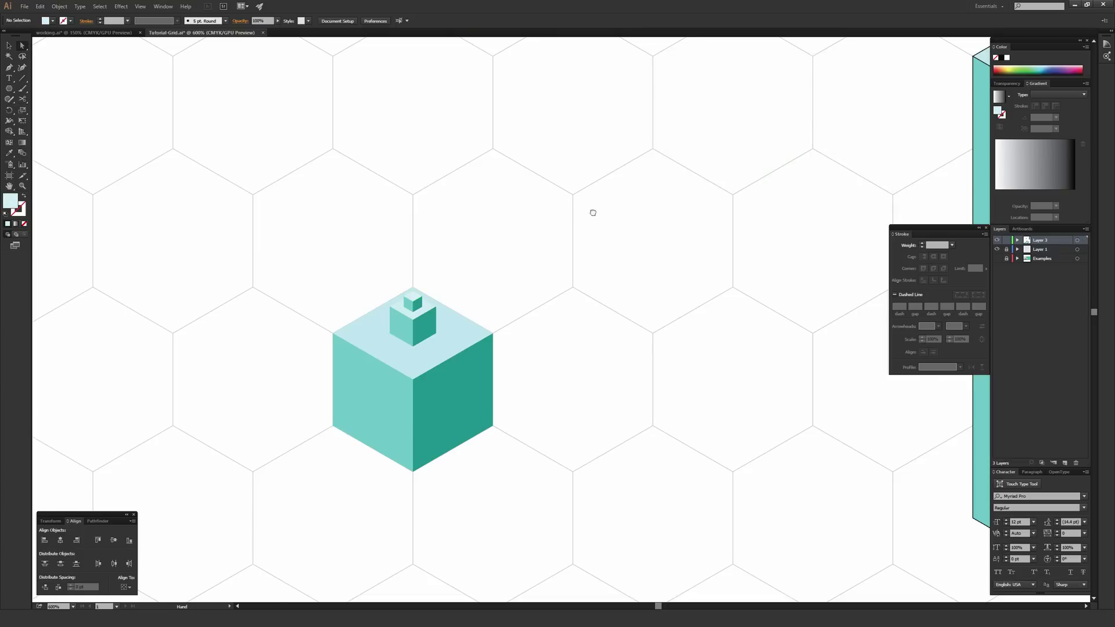
Step: Hide the hexagonal grid on Layer 1 to view the blocks without it, and show it again
left_click_drag(592, 212, 678, 187)
key("ctrl+equal")
key("ctrl+equal")
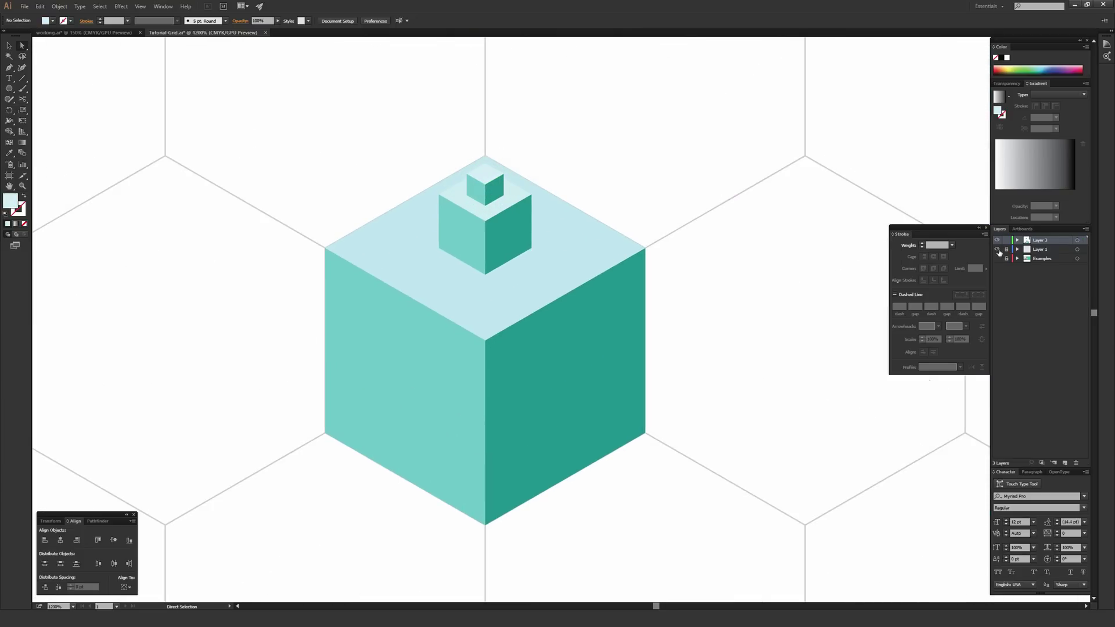
left_click(1038, 250)
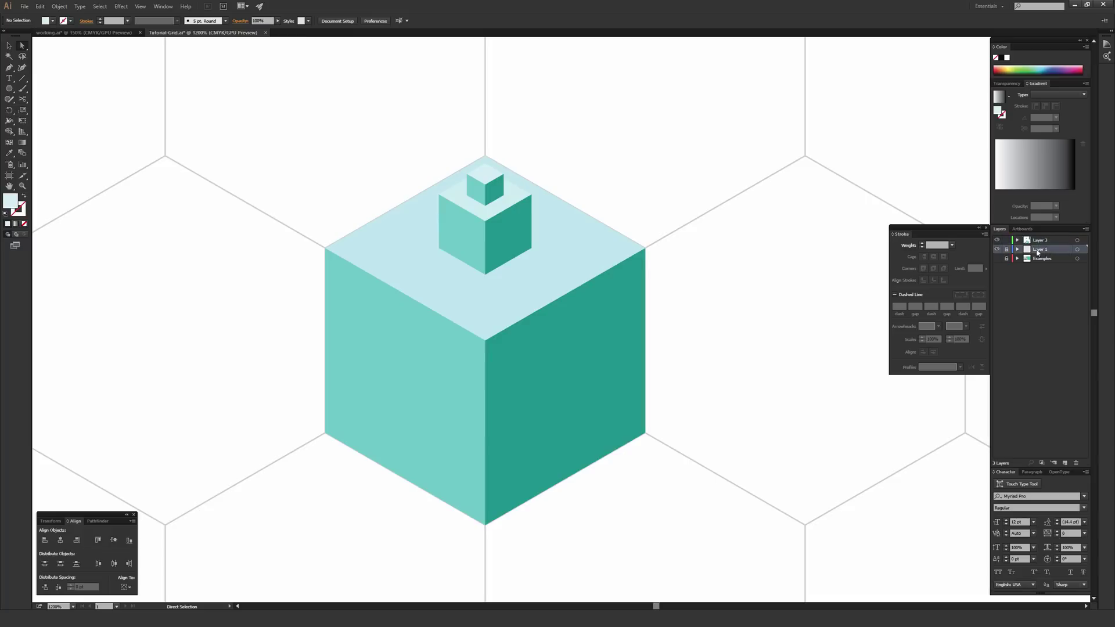
left_click(998, 250)
left_click(998, 250)
left_click(997, 250)
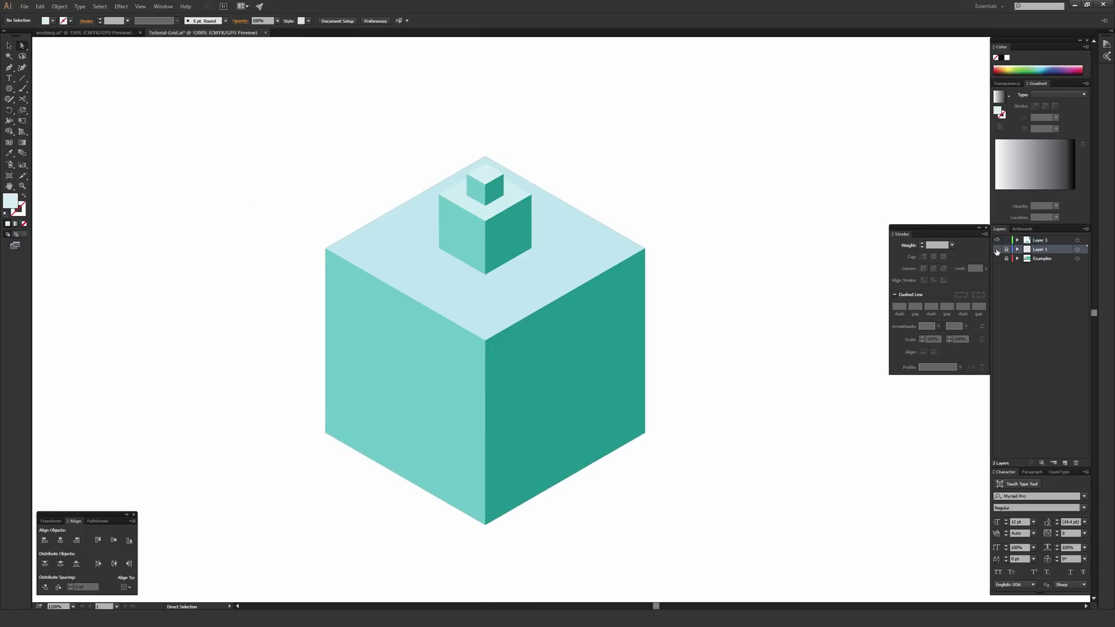
key("ctrl+minus")
key("ctrl+minus")
key("ctrl+minus")
key("ctrl+minus")
key("ctrl+minus")
left_click_drag(612, 334, 456, 210)
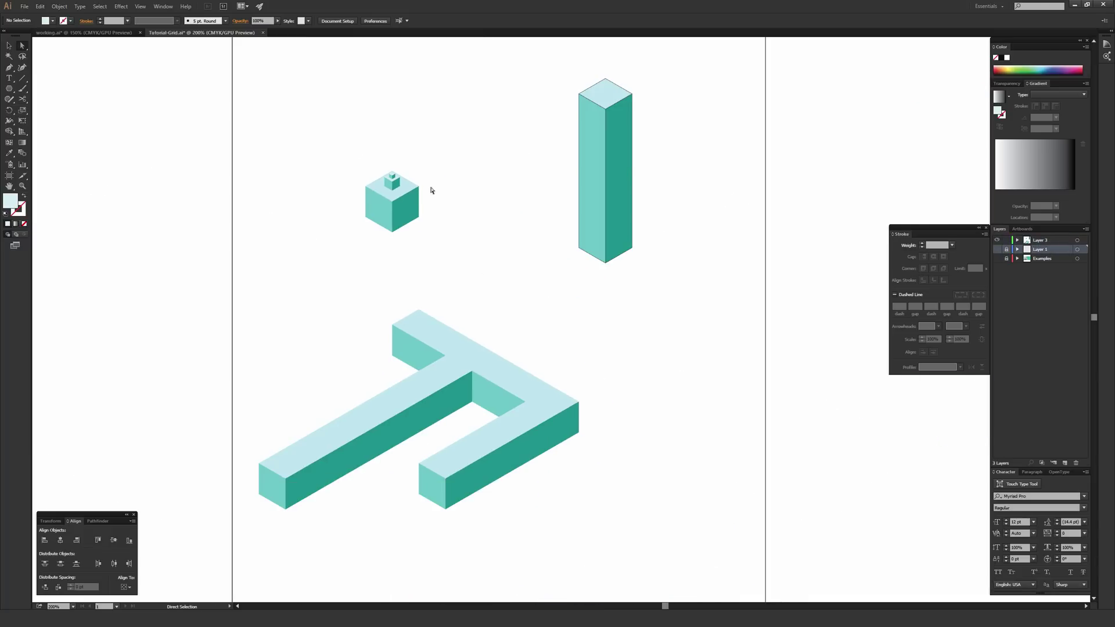
left_click(998, 250)
Step: Move the stacked cubes straight down to the chevron block's upper-left end, aligned to the grid
left_click(410, 209)
left_click_drag(412, 213, 416, 306)
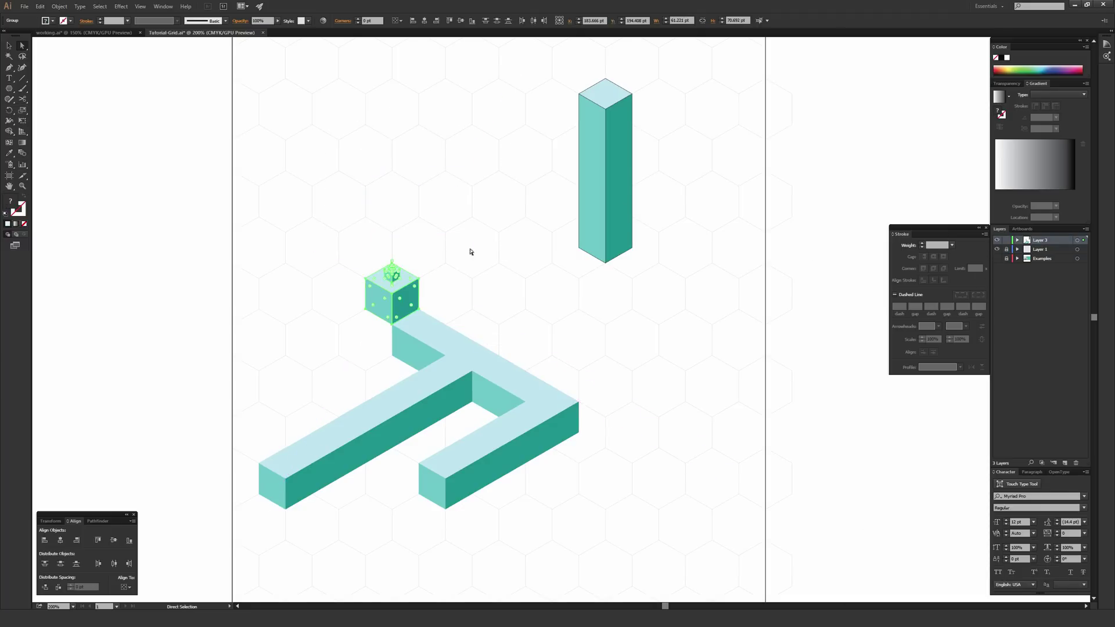
left_click(470, 255)
Step: Show the Examples layer and examine its isometric building illustrations beside the artboard
scroll(445, 273, "left", 3)
scroll(444, 273, "down", 1)
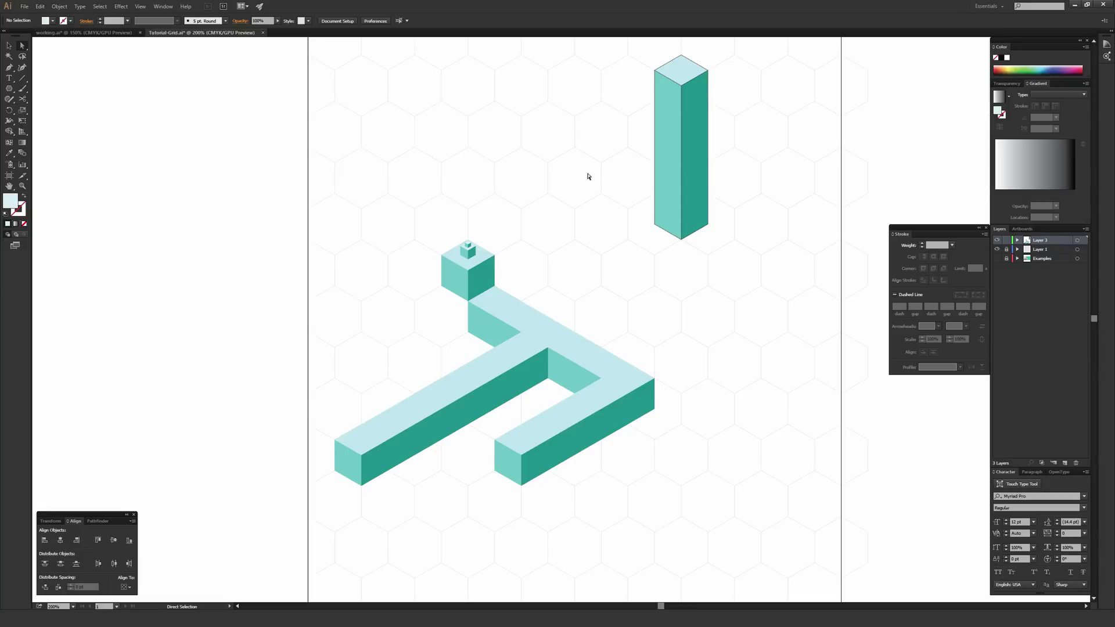
key("ctrl+1")
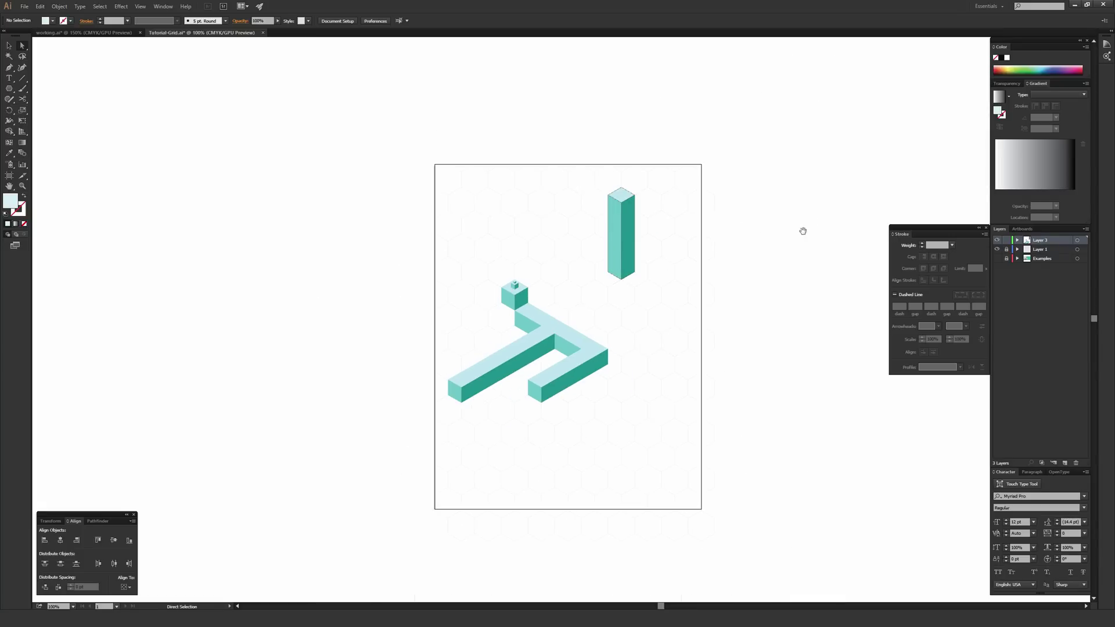
left_click_drag(801, 229, 495, 199)
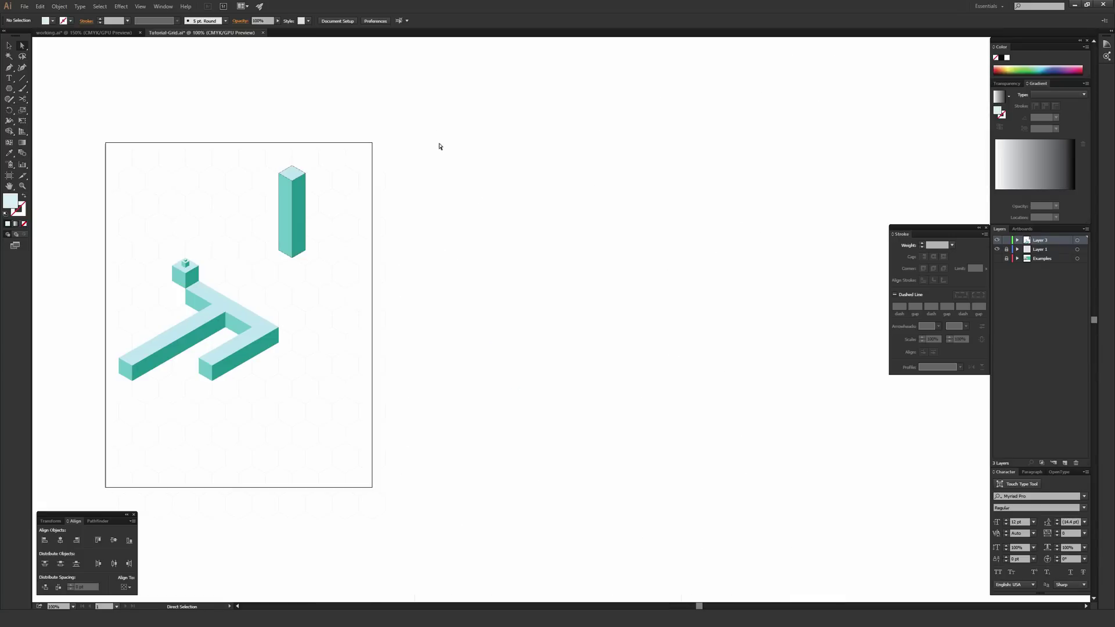
left_click(998, 259)
left_click_drag(679, 251, 577, 230)
key("v")
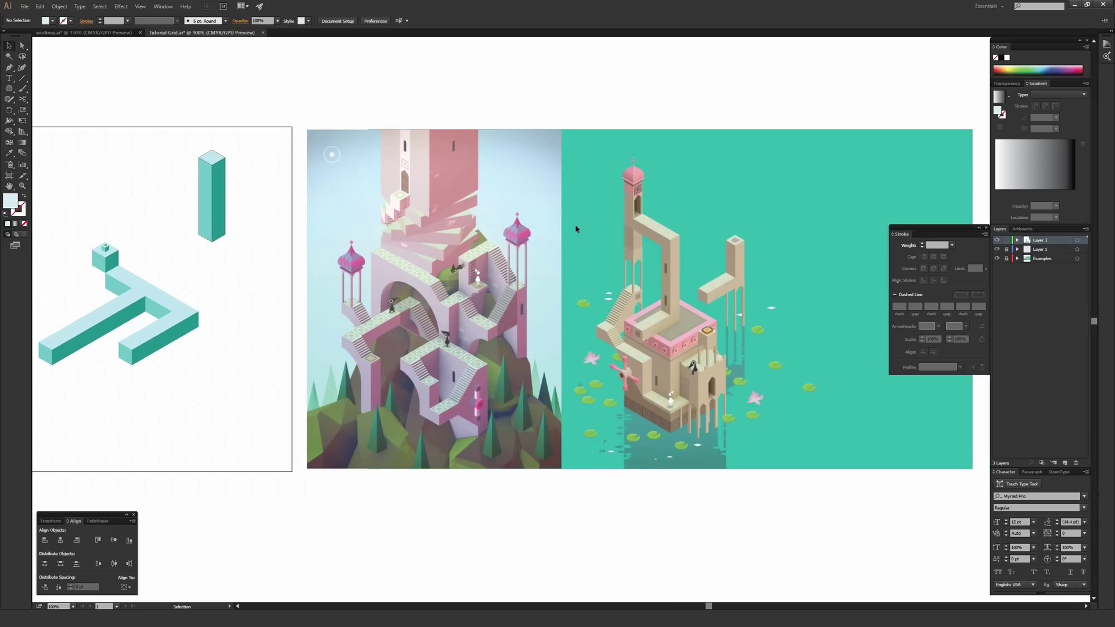
key("ctrl+plus")
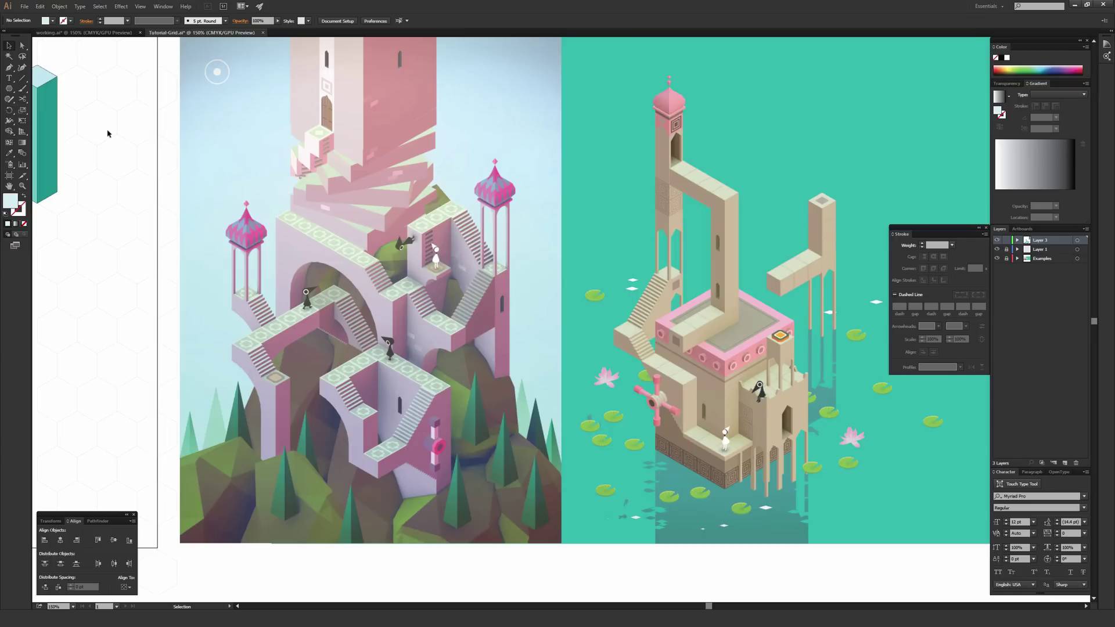
key("space")
left_click_drag(617, 222, 408, 219)
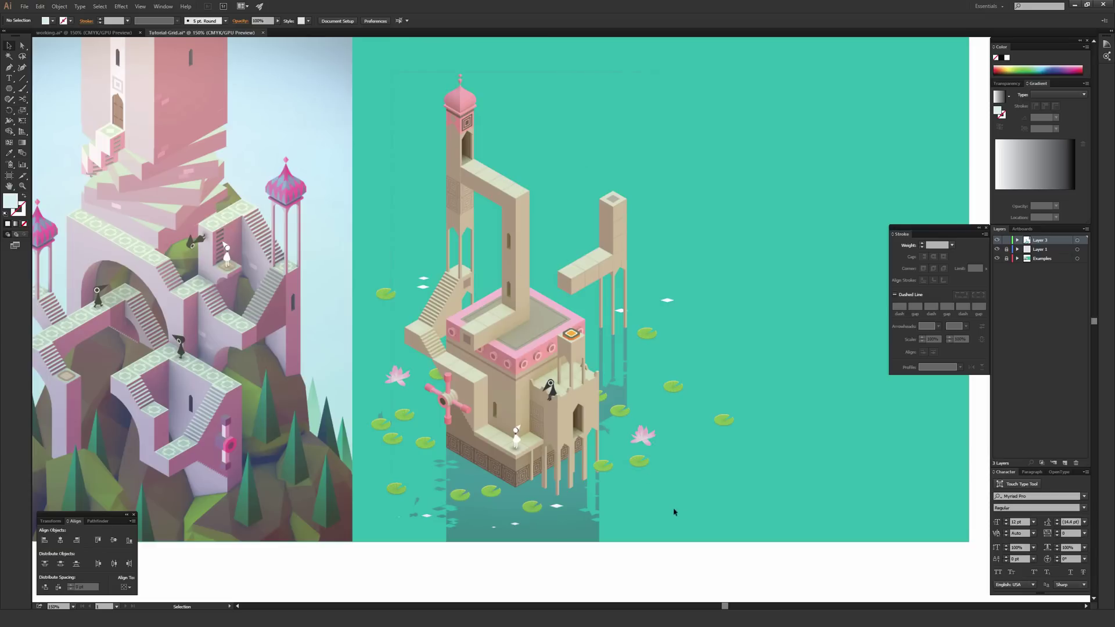